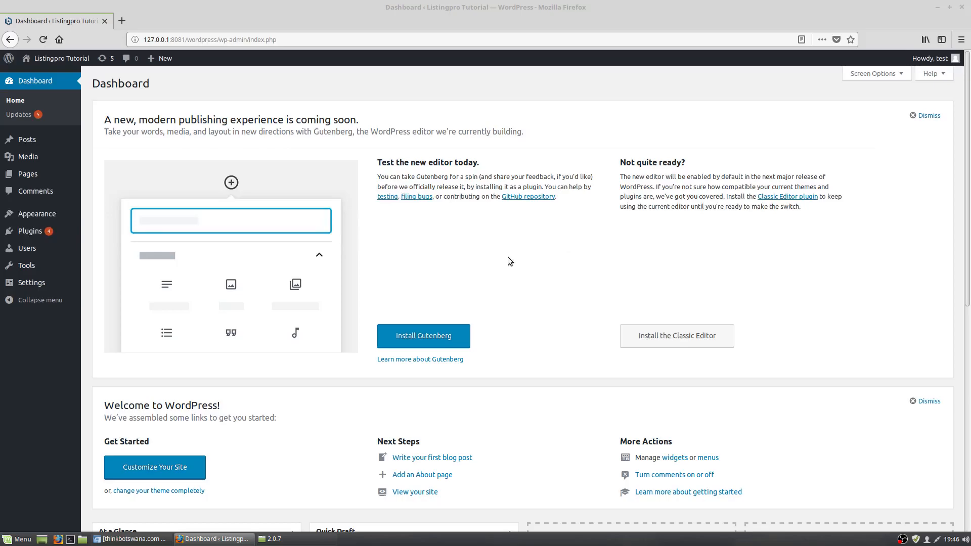
Step: Switch to the file manager and extract themeforest-19386460-listingpro-multipurpose-directory-theme.zip into the 2.0.7 folder
left_click(306, 538)
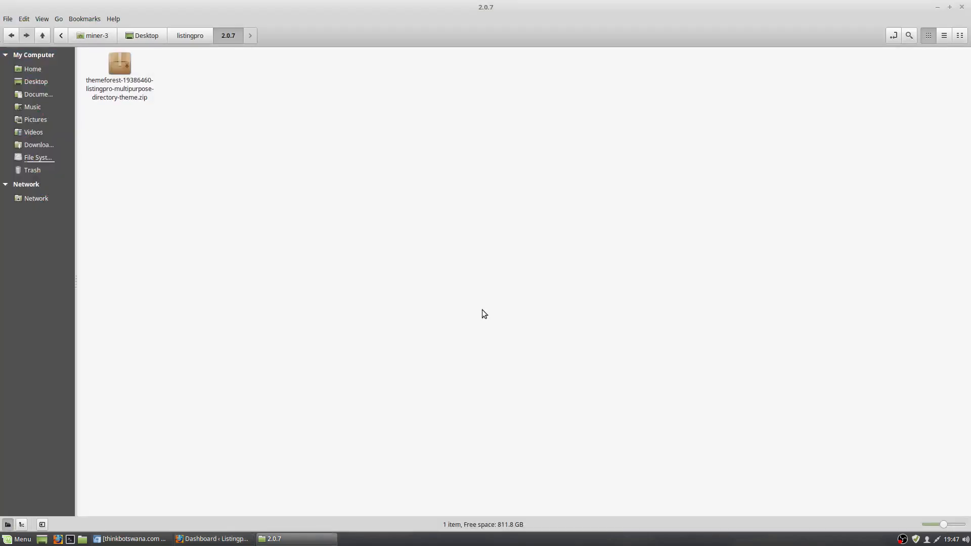
right_click(119, 87)
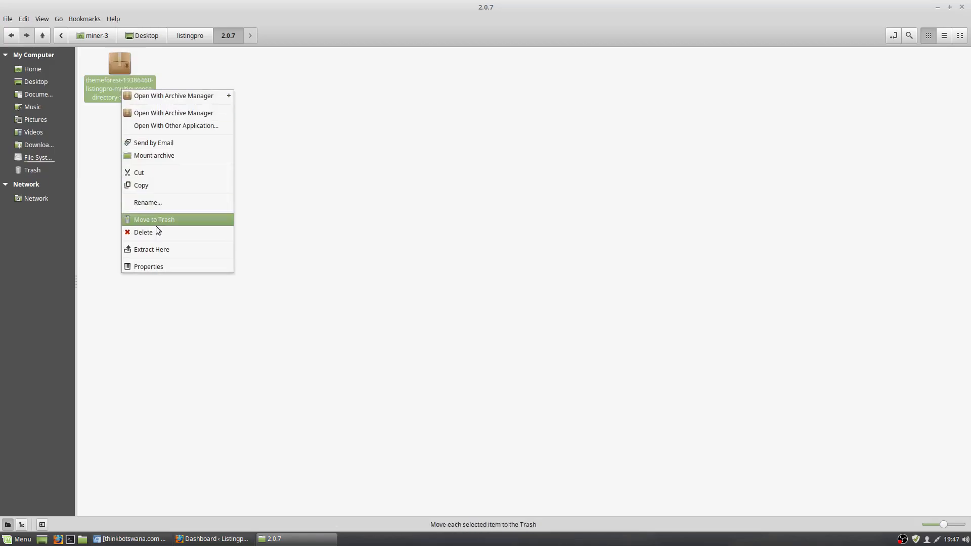
left_click(160, 249)
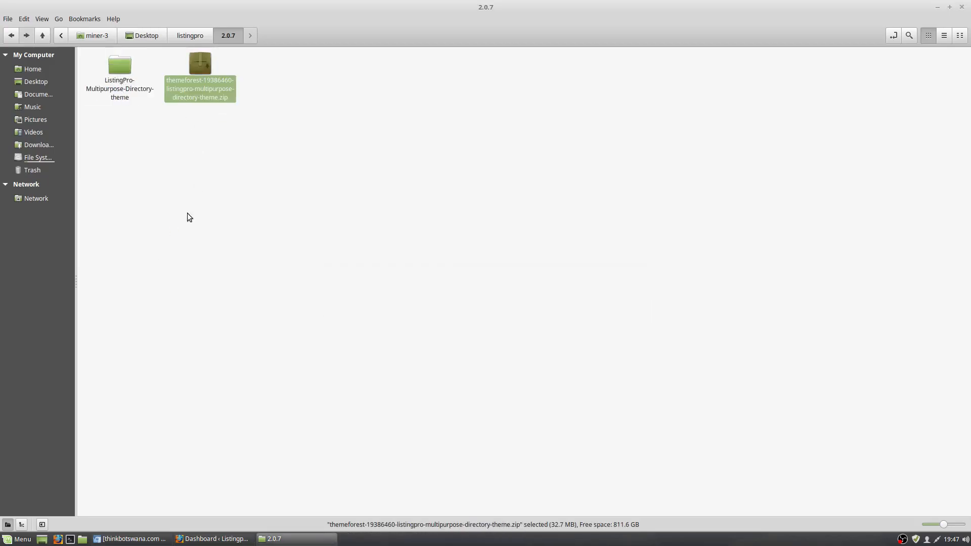
Step: Return to the WordPress dashboard in Firefox and delete all installed plugins and their data with one bulk action
left_click(221, 539)
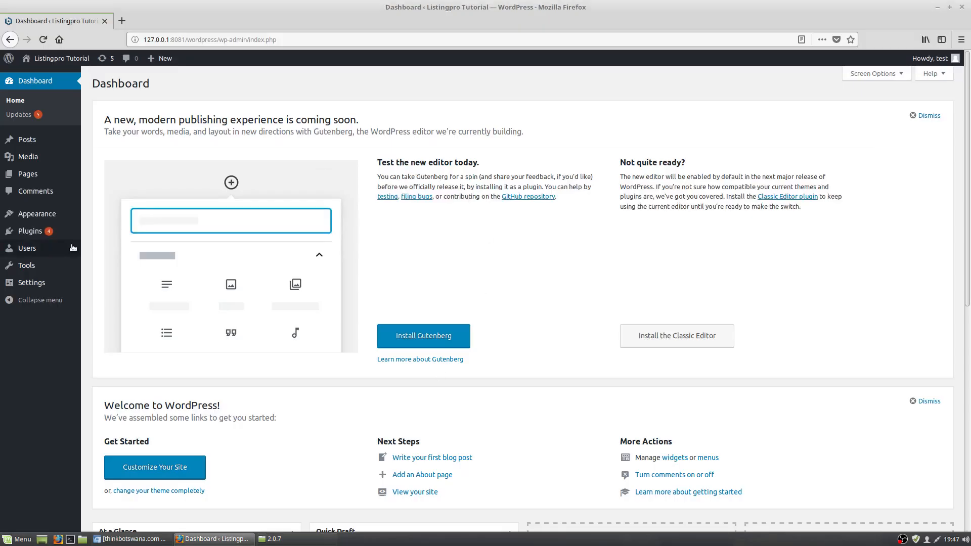
mouse_move(42, 233)
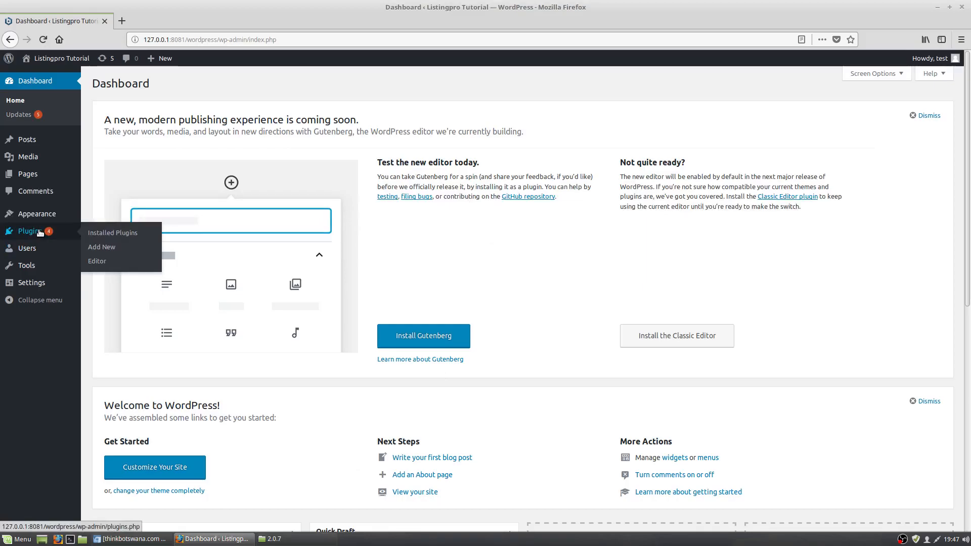
left_click(39, 233)
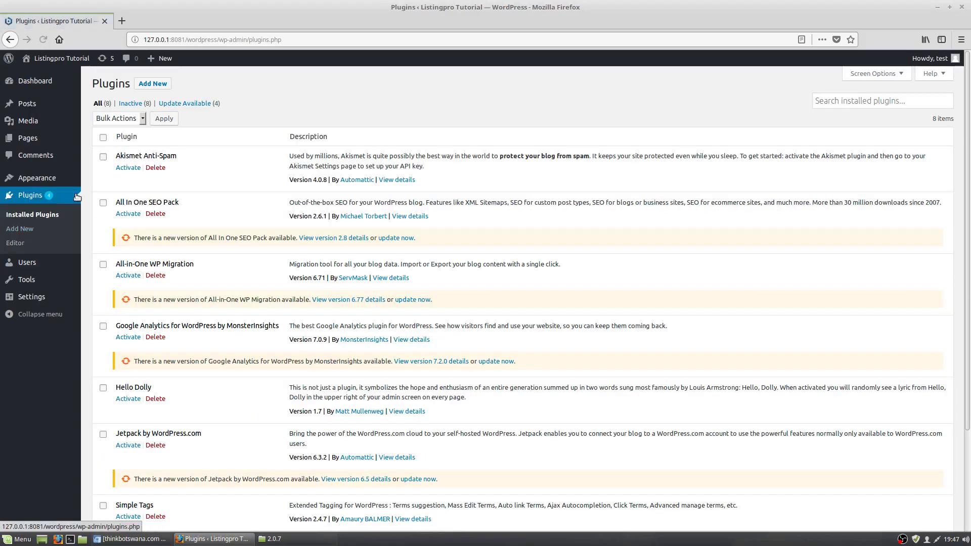
left_click(103, 137)
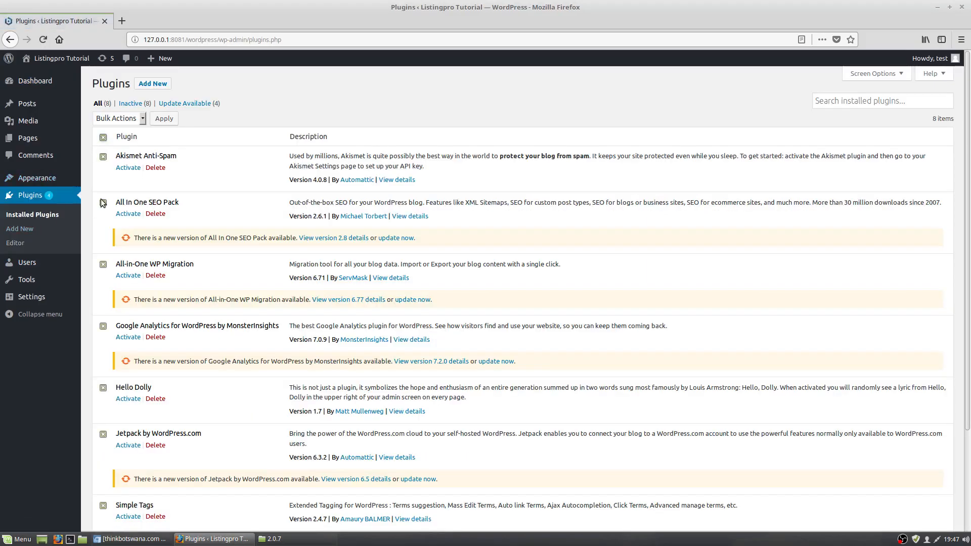
left_click(121, 120)
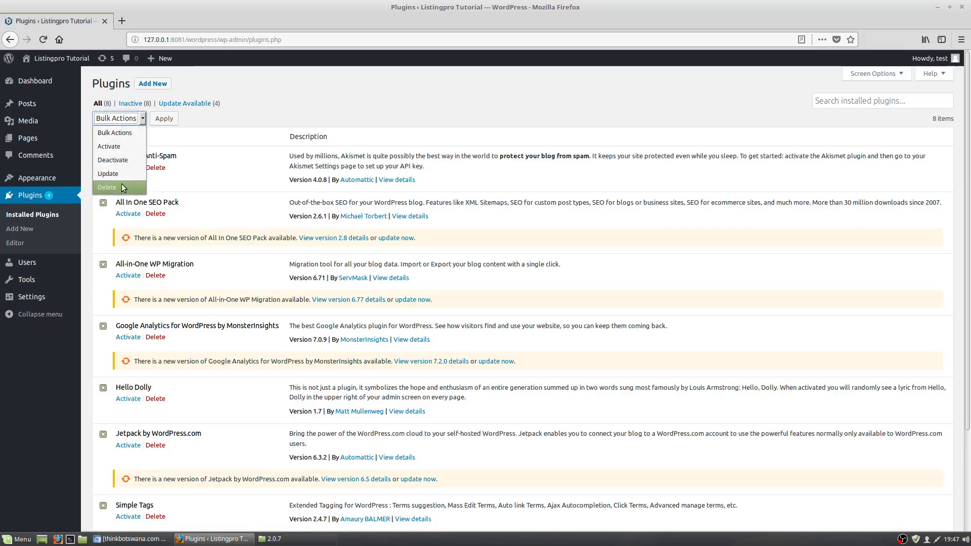
left_click(122, 187)
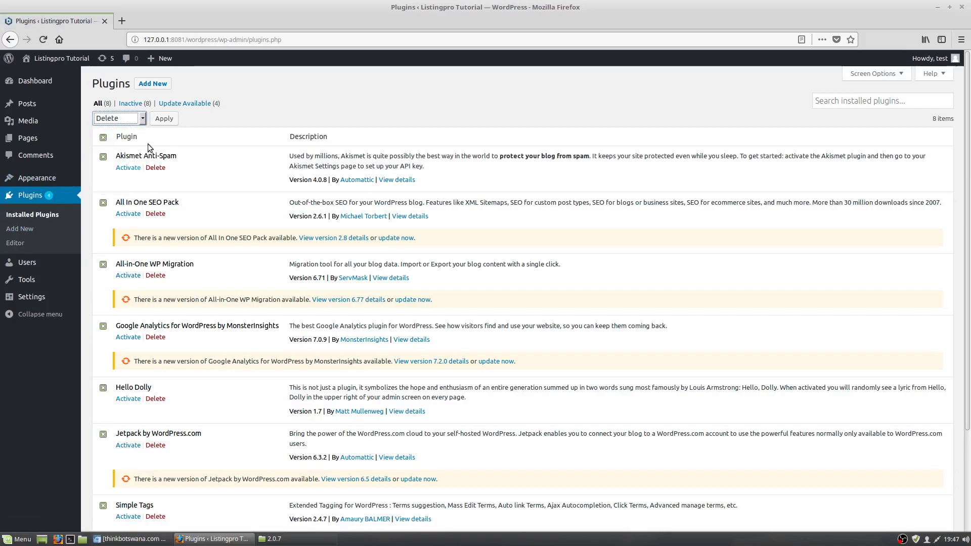
left_click(162, 122)
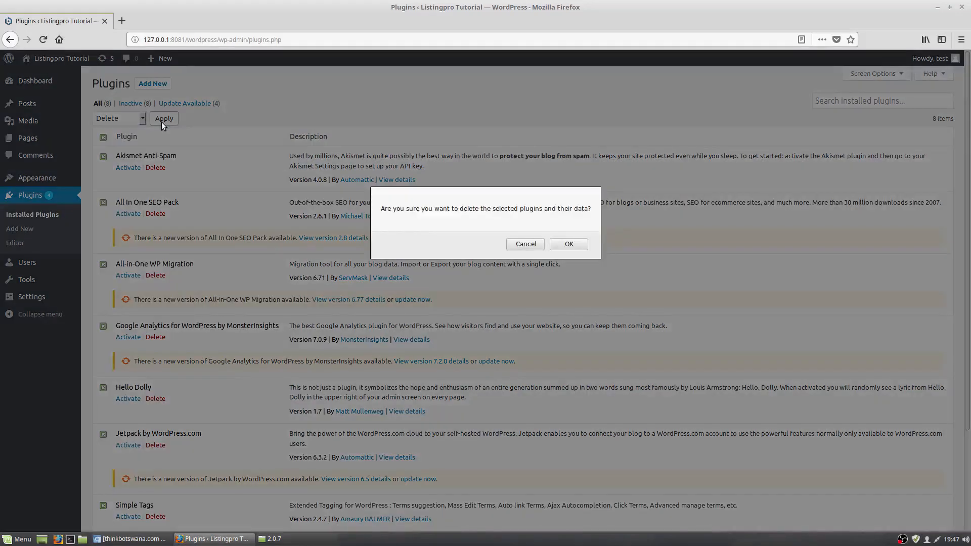
left_click(568, 245)
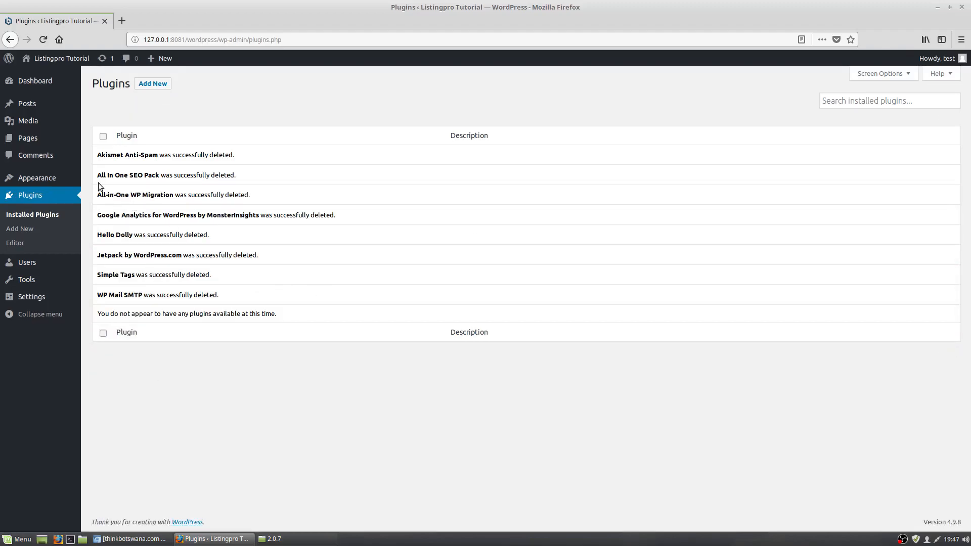
Step: Move the default "Hello world!" post to the trash
left_click(25, 139)
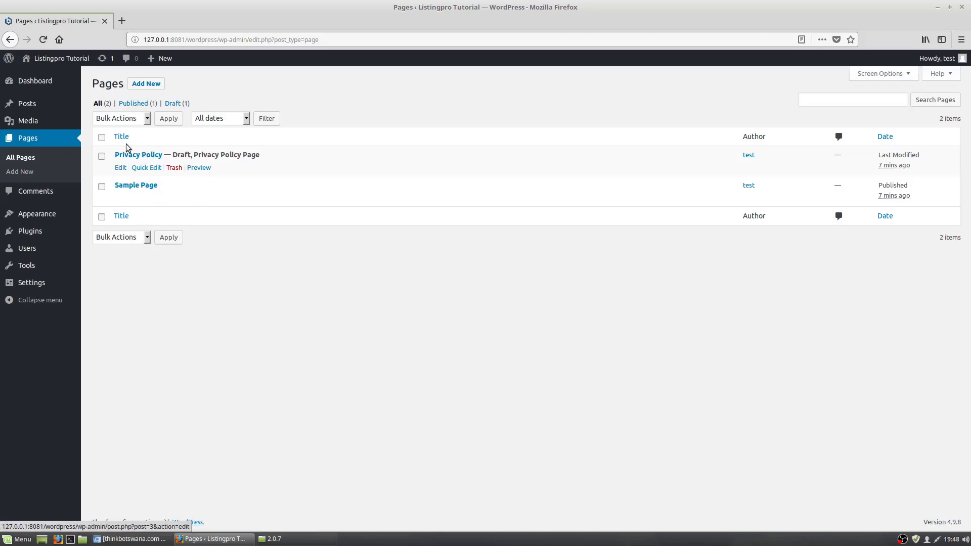
left_click(31, 104)
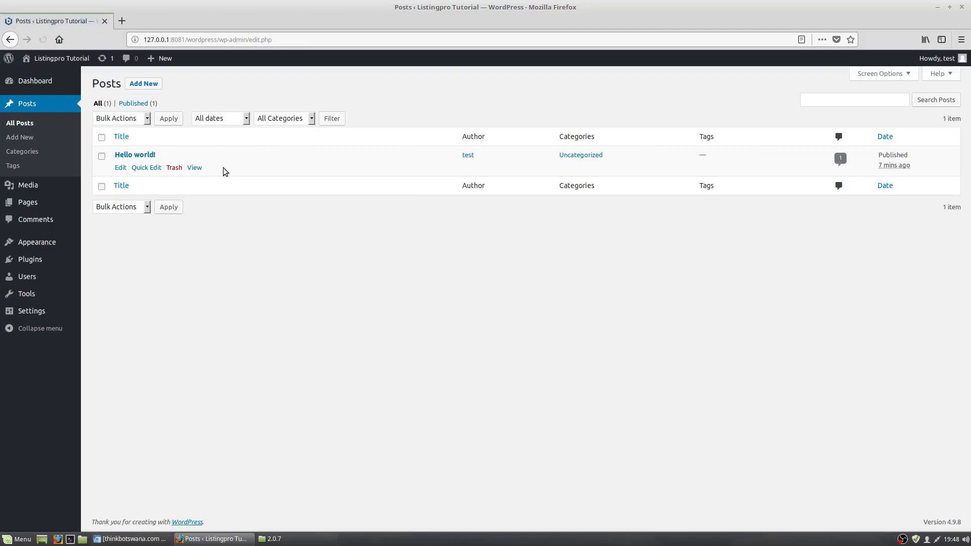
left_click(180, 169)
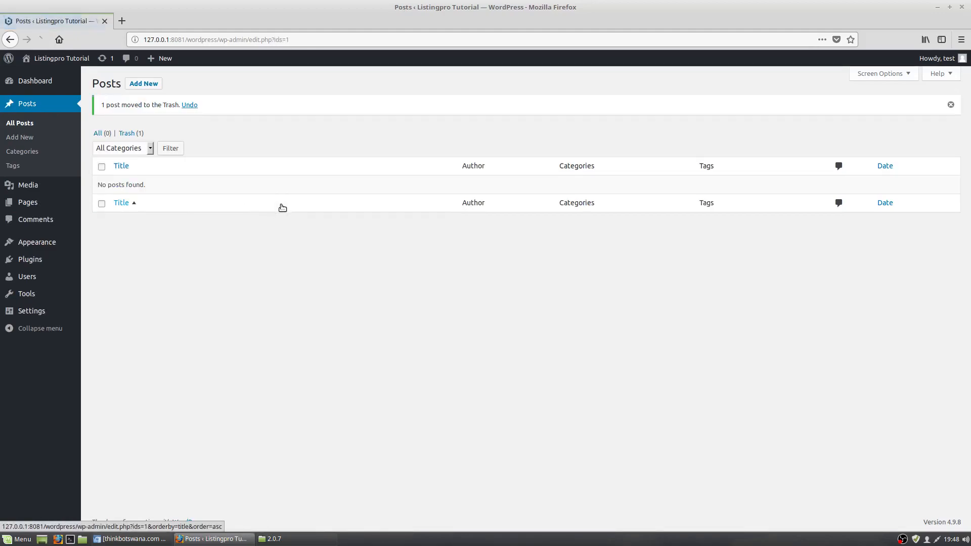
Step: Move the page titled "Sample Page" to the trash
mouse_move(30, 244)
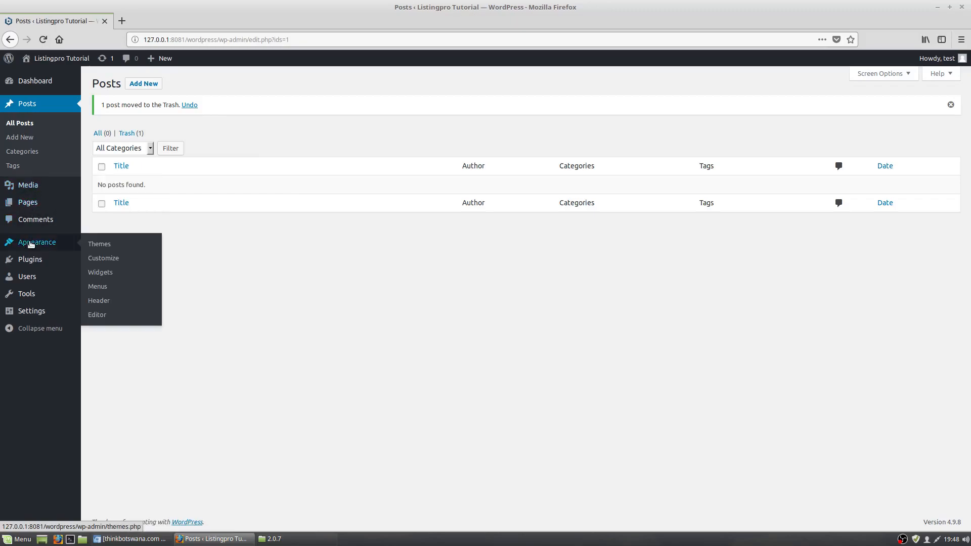
left_click(29, 202)
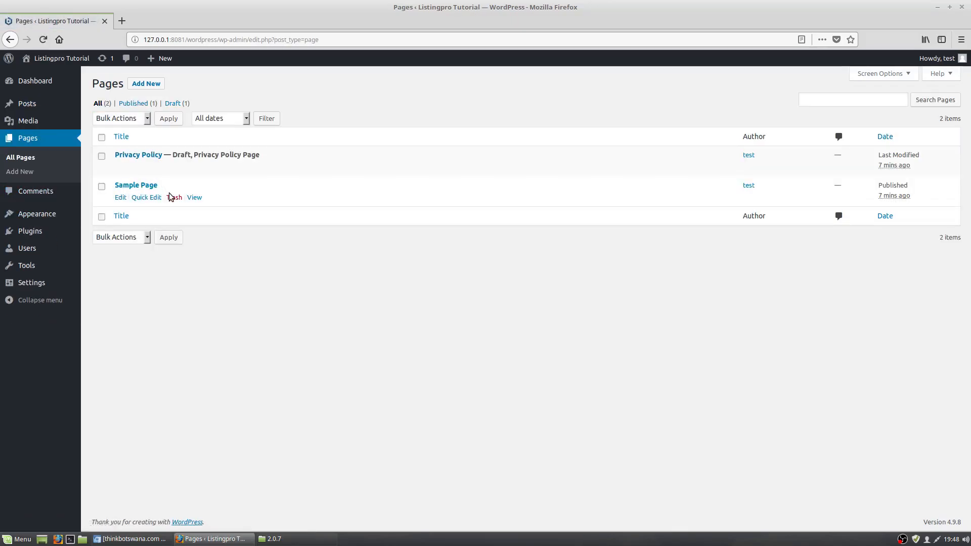
left_click(172, 198)
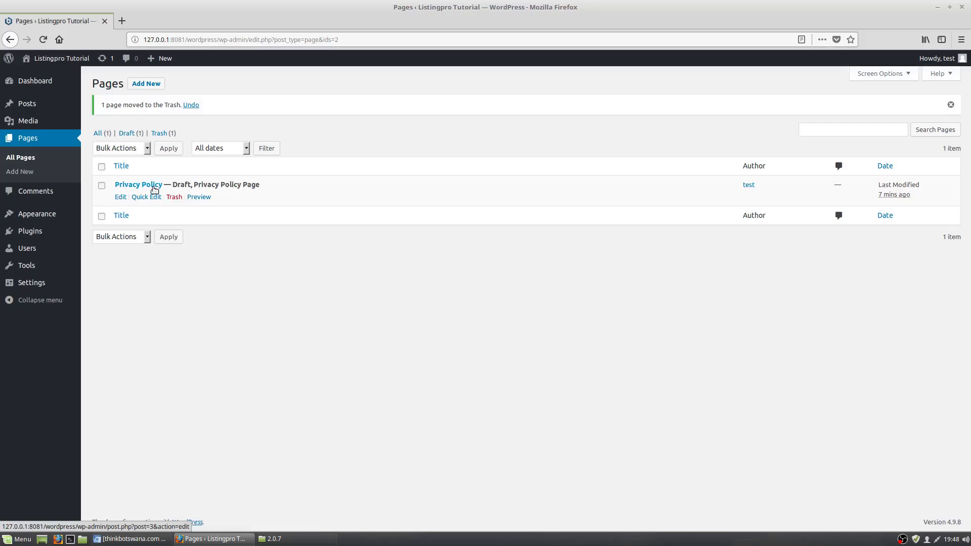
Step: Open the Privacy Policy draft page and review its prewritten content
left_click(154, 188)
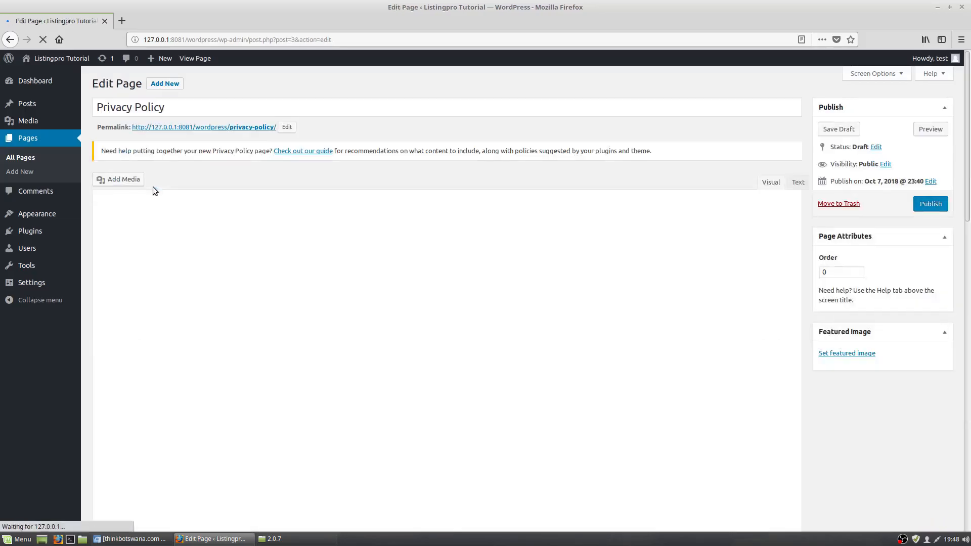
scroll(218, 256, "down", 3)
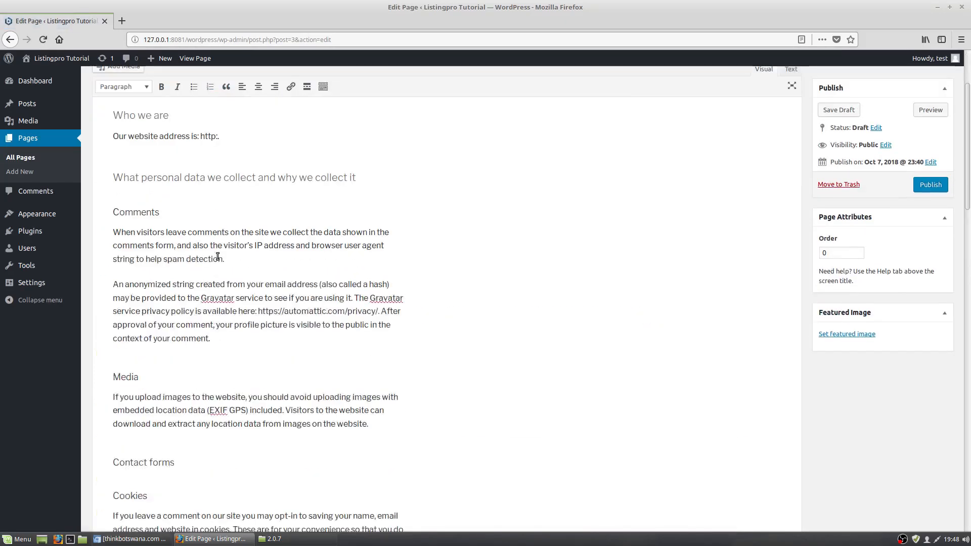
scroll(217, 255, "up", 5)
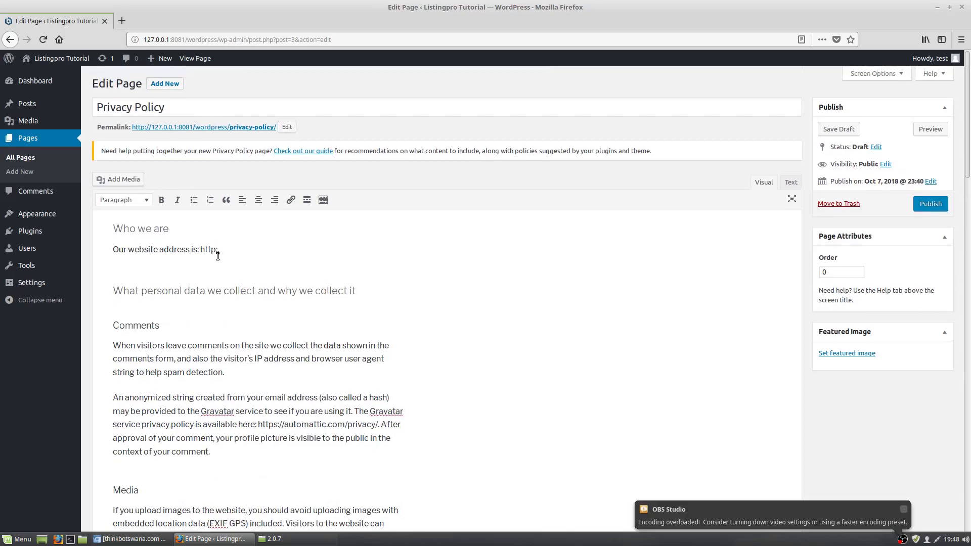
left_click(905, 509)
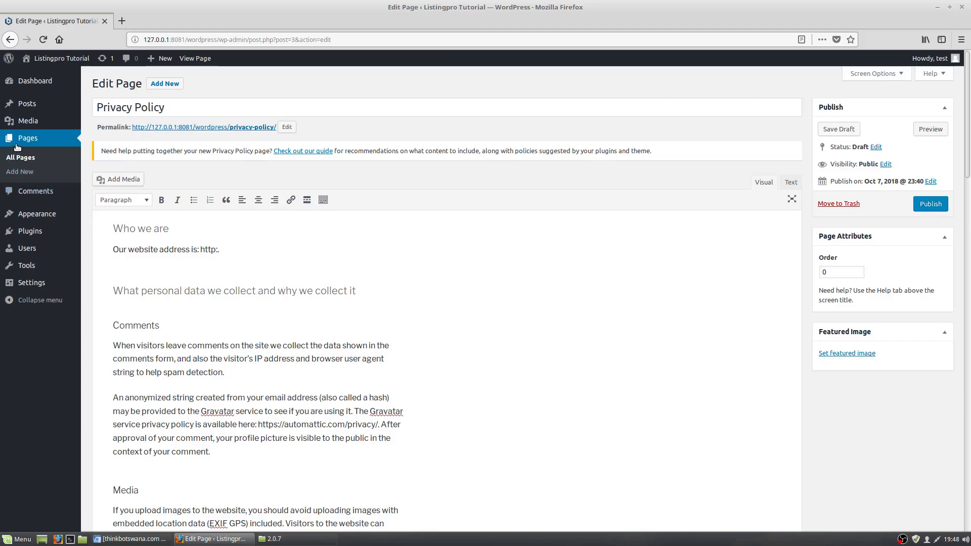
Step: Update the active Twenty Seventeen theme to its new version
left_click(21, 214)
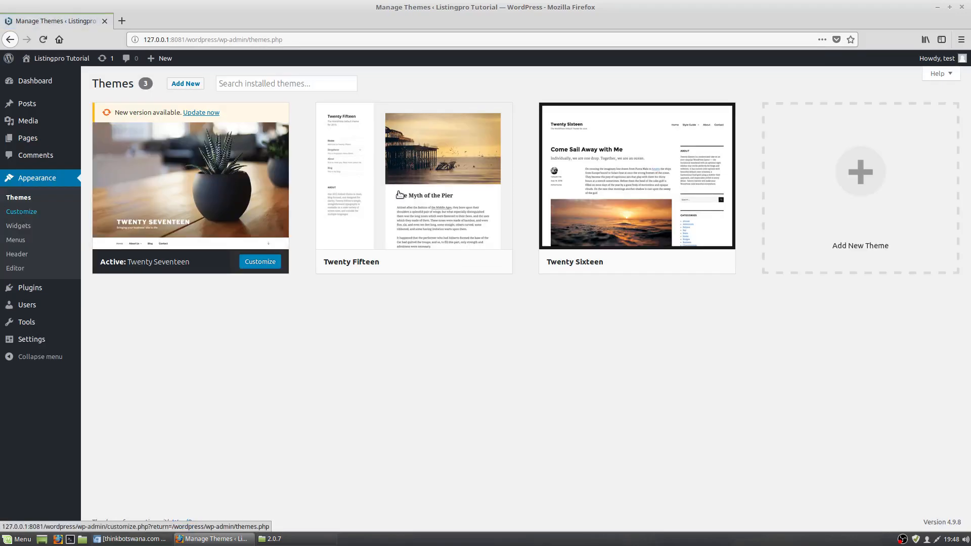
mouse_move(643, 171)
left_click(201, 112)
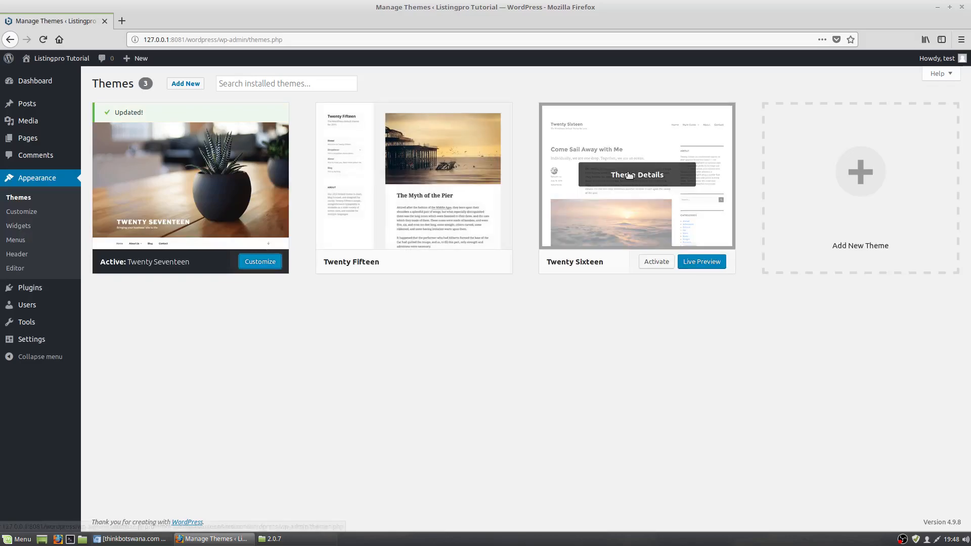
Step: Delete the inactive Twenty Sixteen and Twenty Fifteen themes from their theme details
left_click(630, 174)
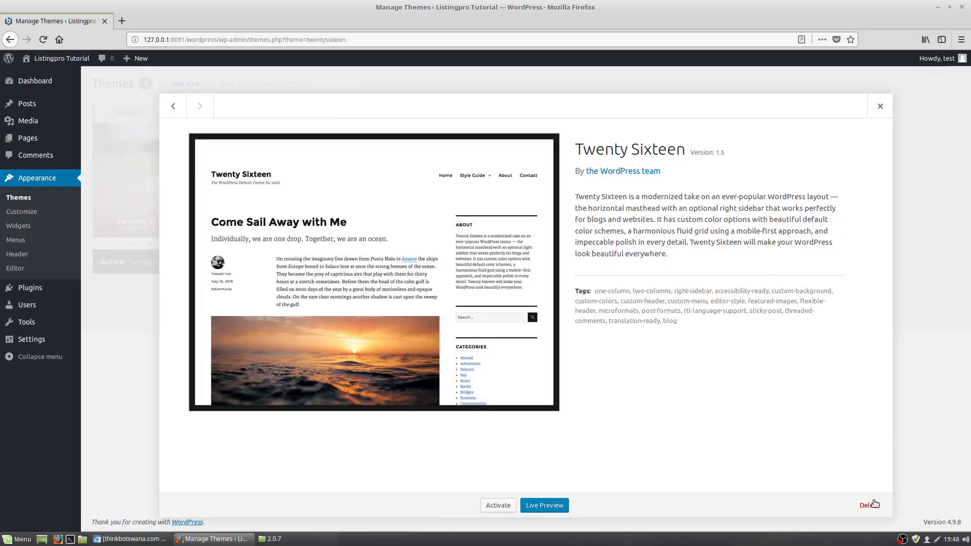
left_click(869, 505)
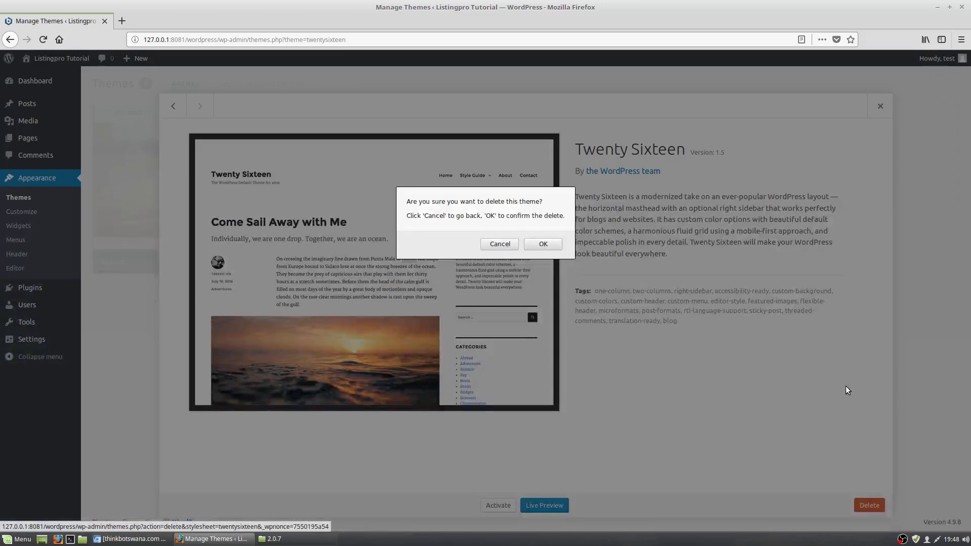
left_click(546, 245)
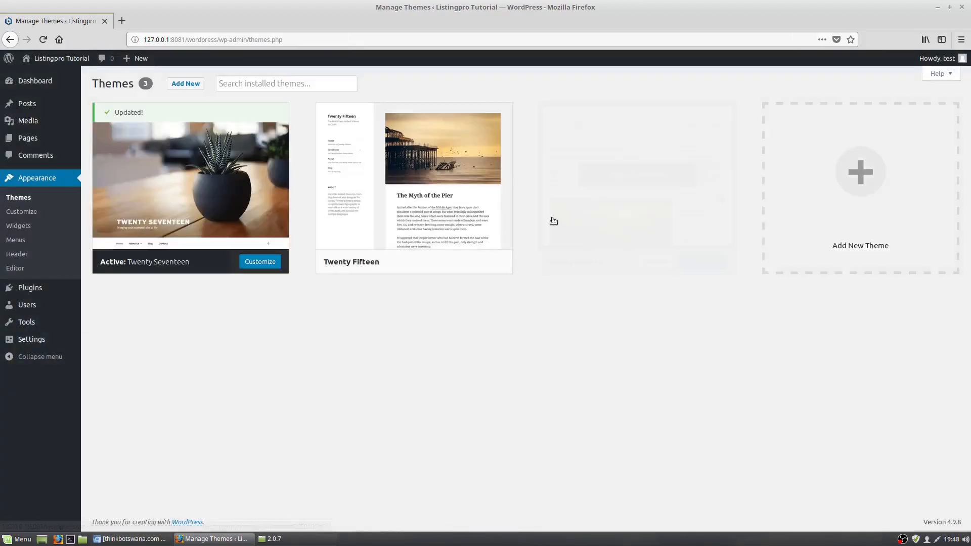
left_click(407, 173)
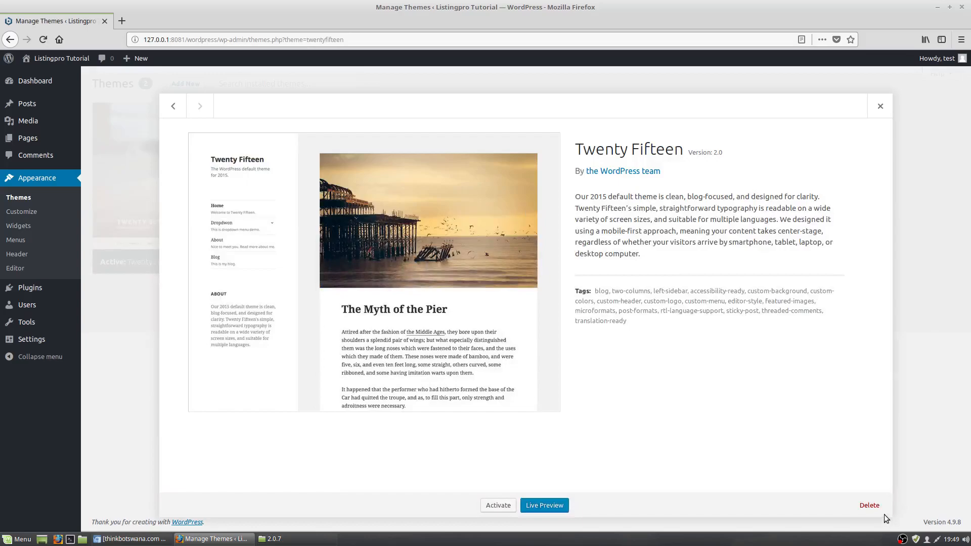
left_click(869, 505)
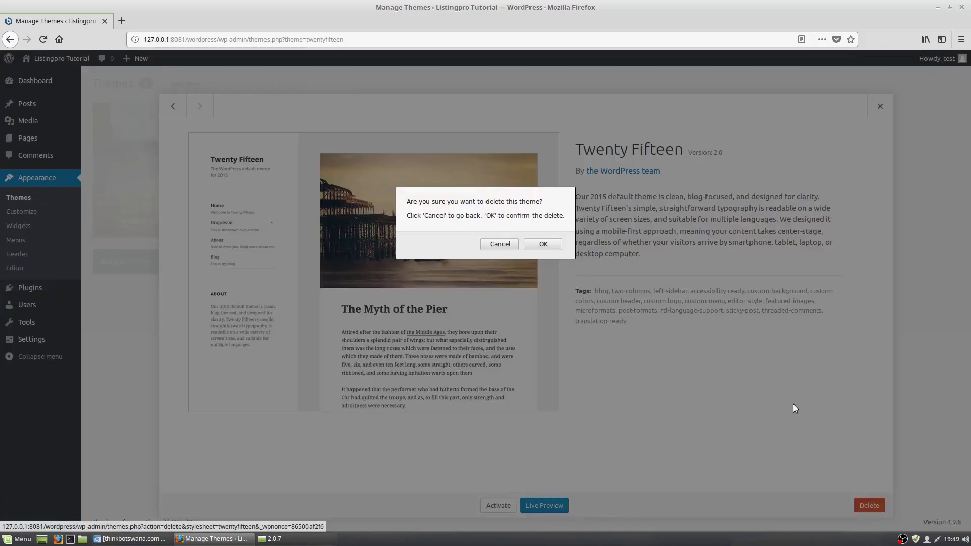
left_click(545, 245)
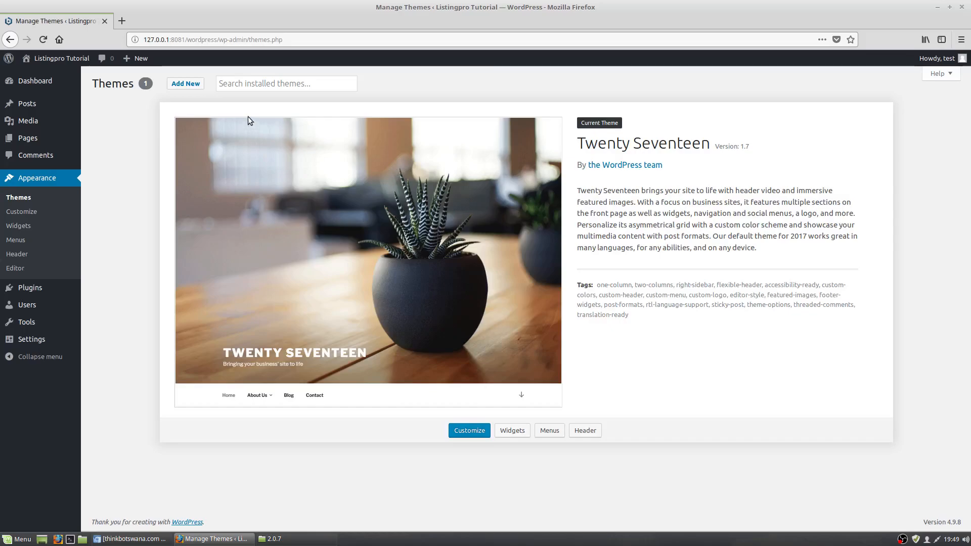
Step: Upload listingpro.zip from the extracted ListingPro-Multipurpose-Directory-theme folder as a new theme and install it
left_click(195, 87)
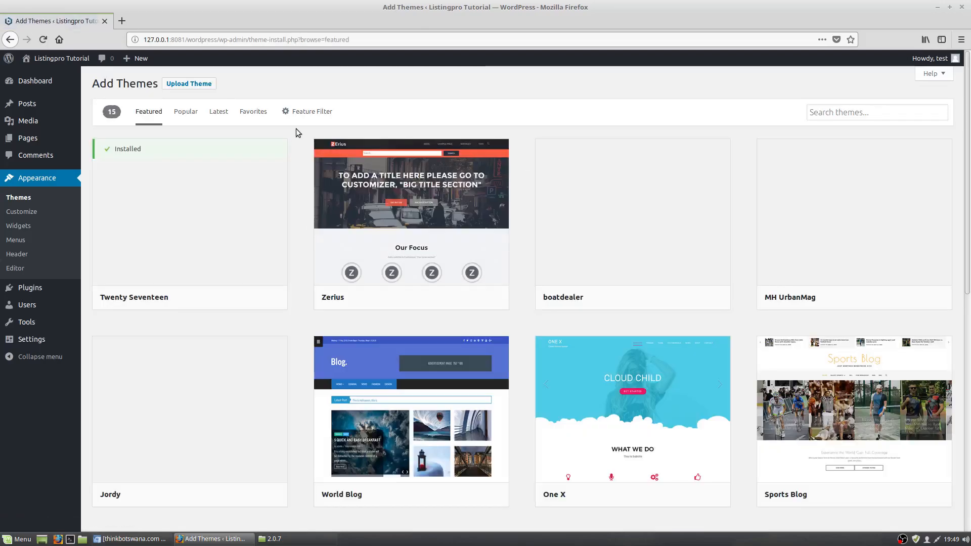
left_click(189, 84)
left_click(442, 176)
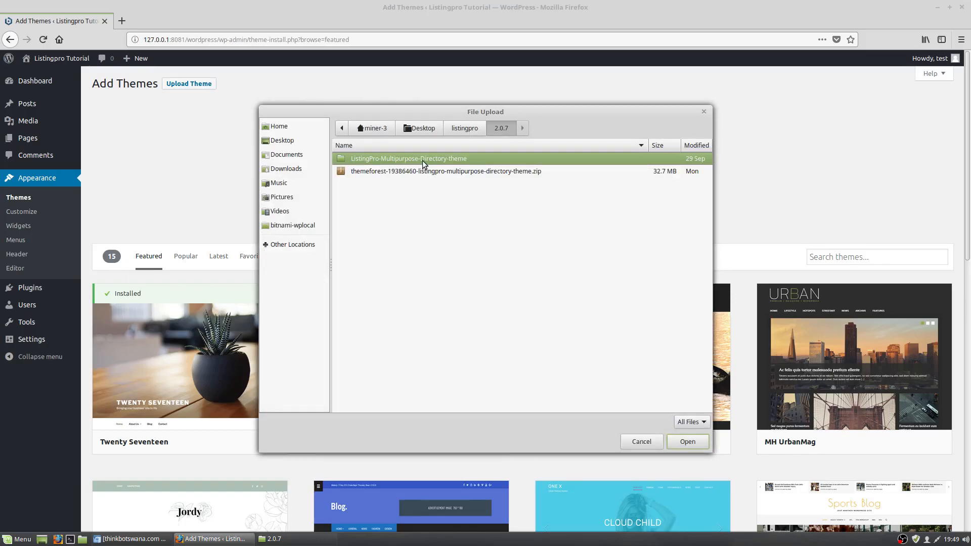
double_click(423, 160)
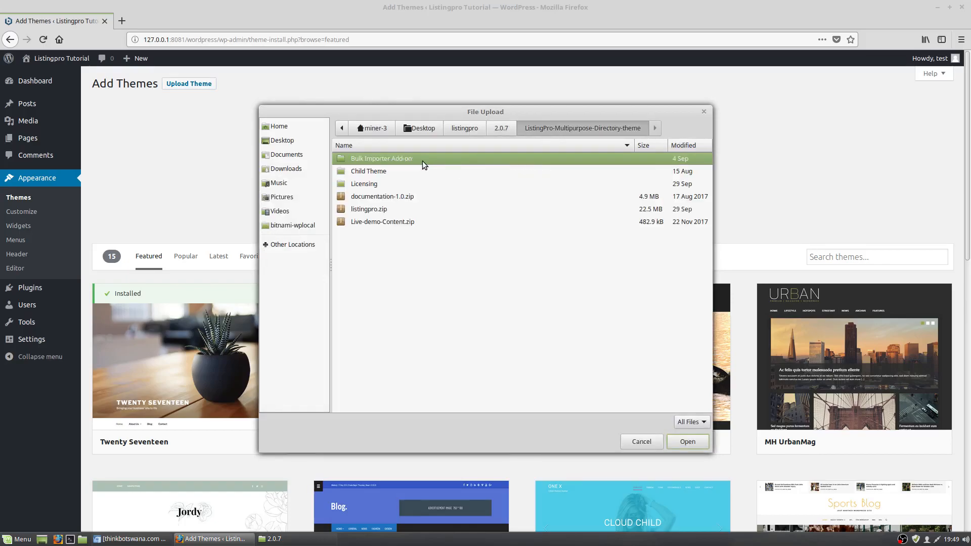
left_click(375, 210)
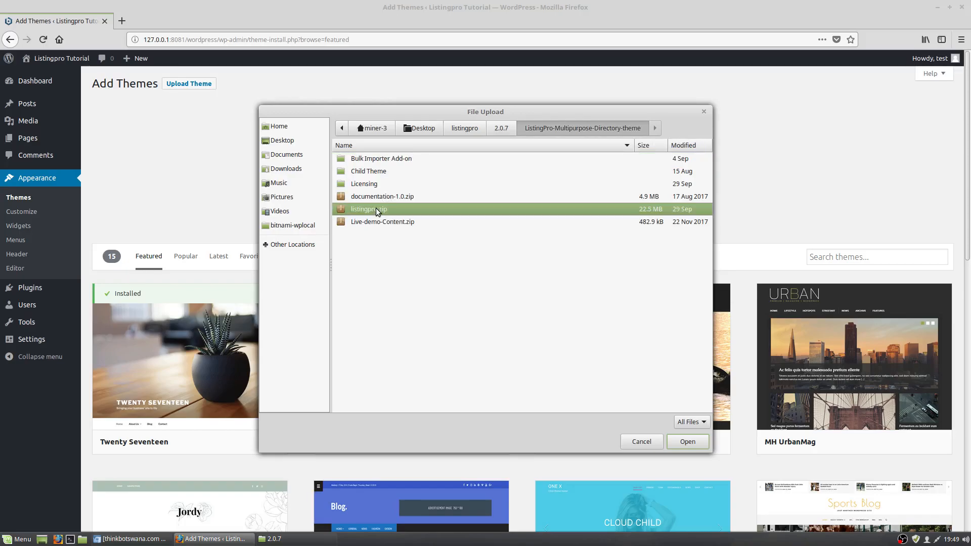
left_click(680, 443)
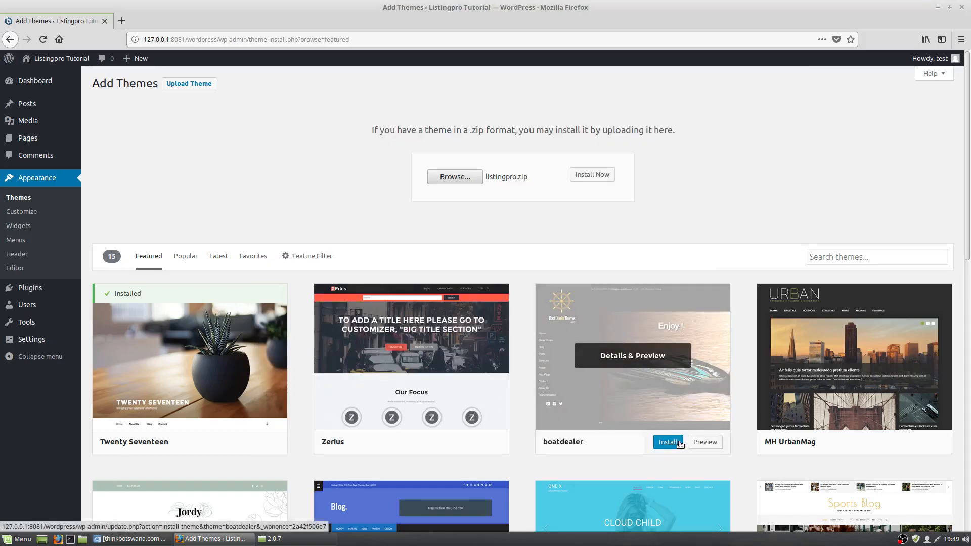
left_click(585, 180)
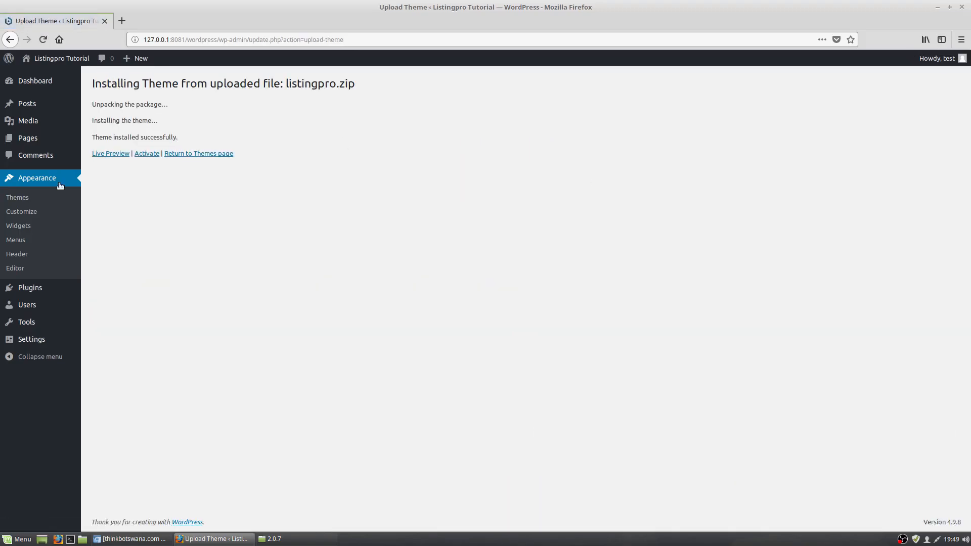
Step: Activate the installed Listingpro theme and postpone its setup wizard
left_click(25, 200)
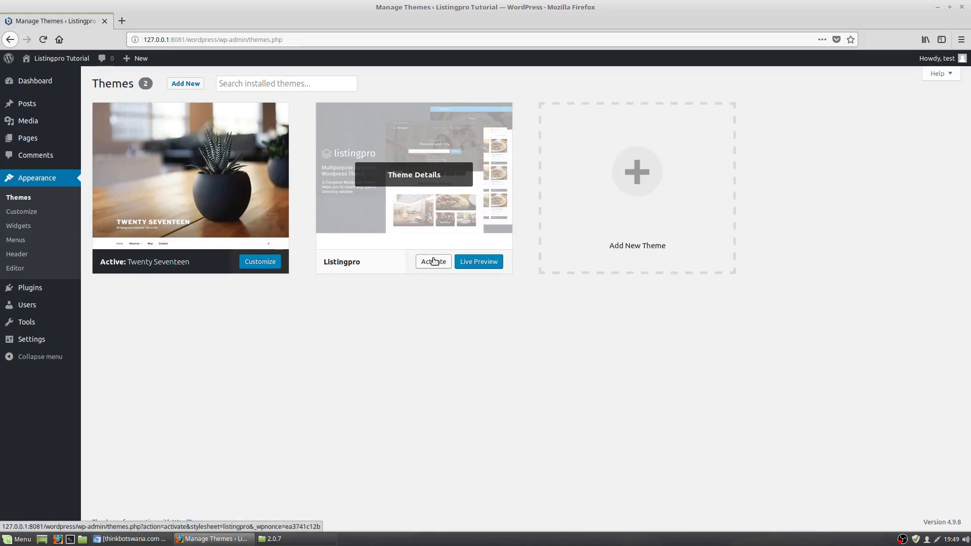
left_click(433, 263)
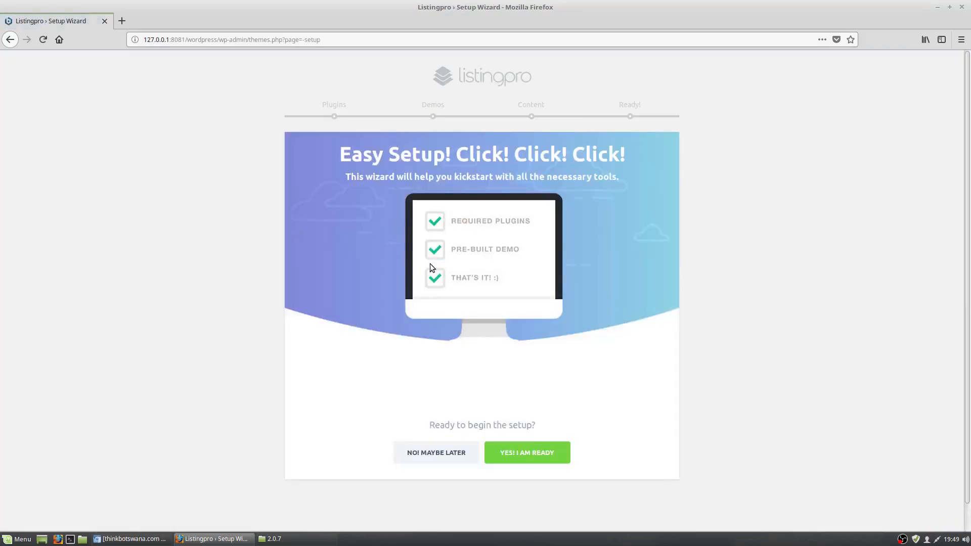
left_click(432, 454)
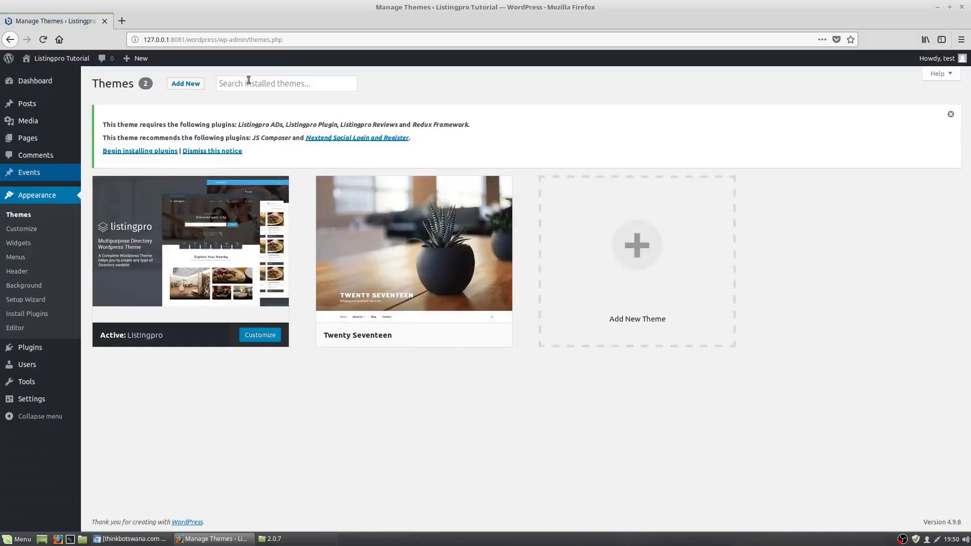
Step: Upload listingpro-child.zip from the Child Theme folder as a new theme and install it
left_click(193, 85)
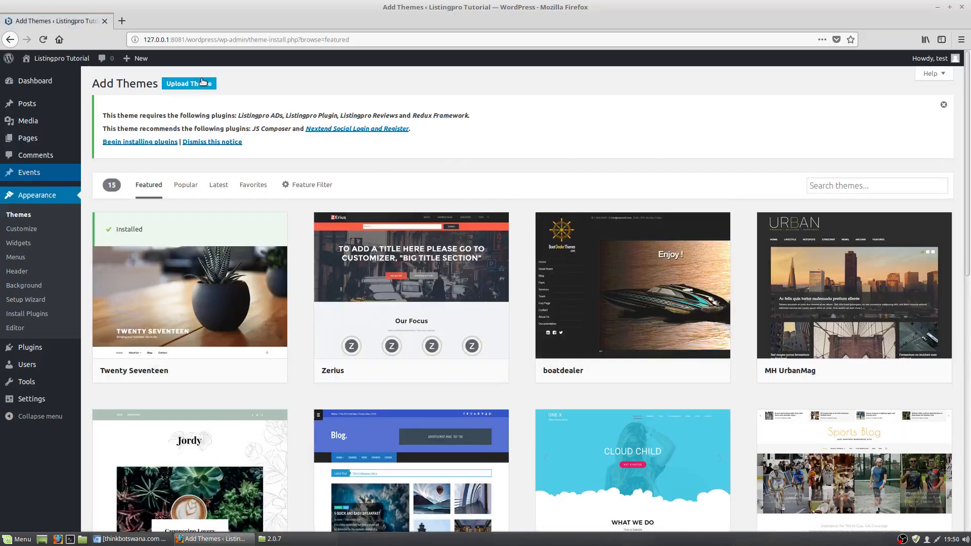
left_click(203, 82)
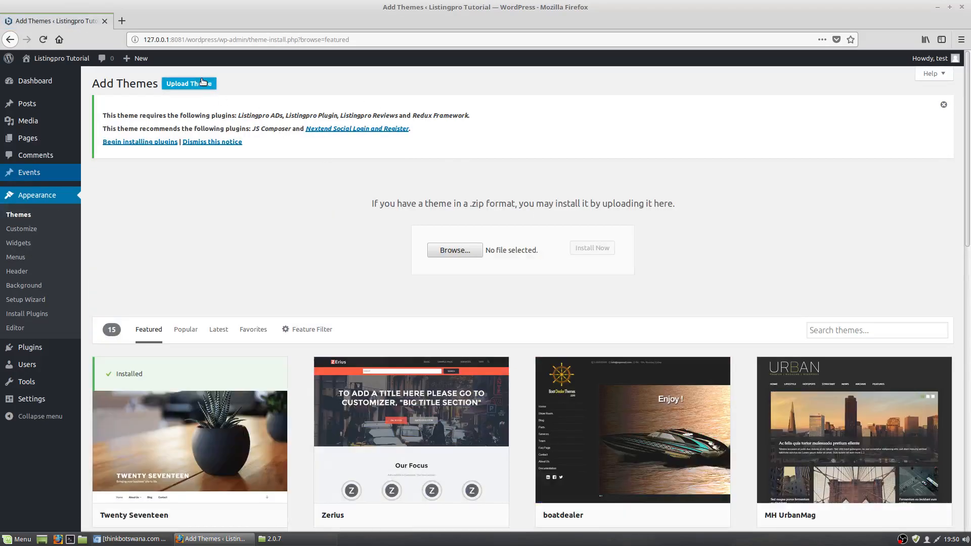
left_click(447, 252)
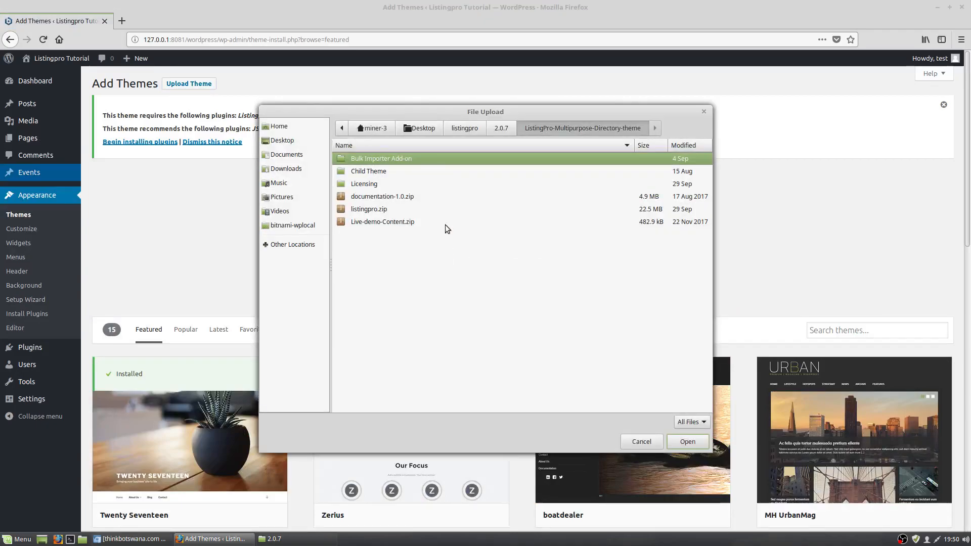
left_click(373, 174)
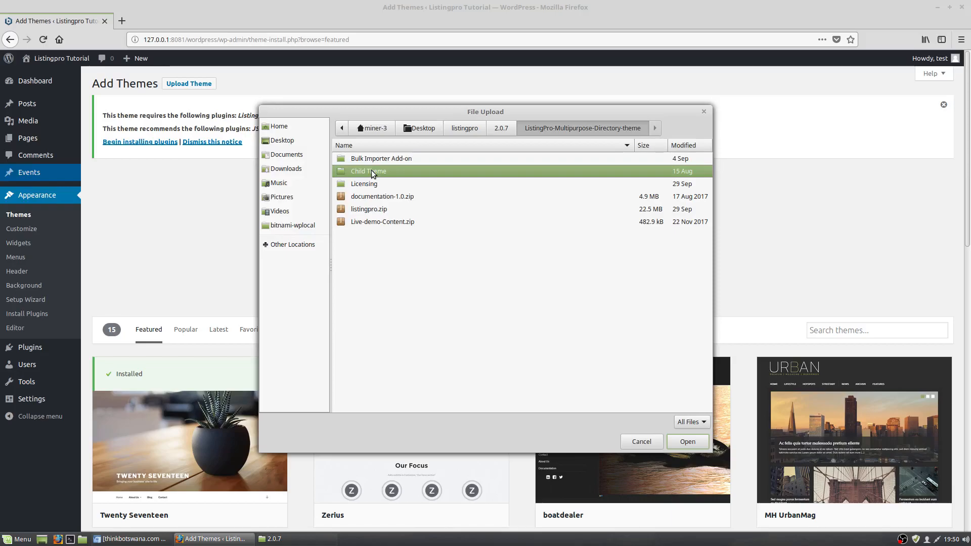
double_click(372, 172)
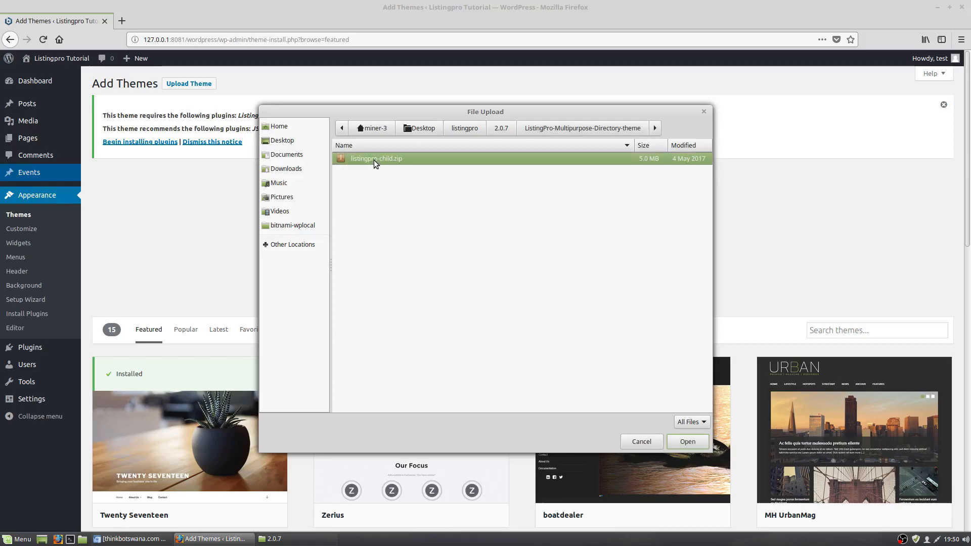
left_click(678, 439)
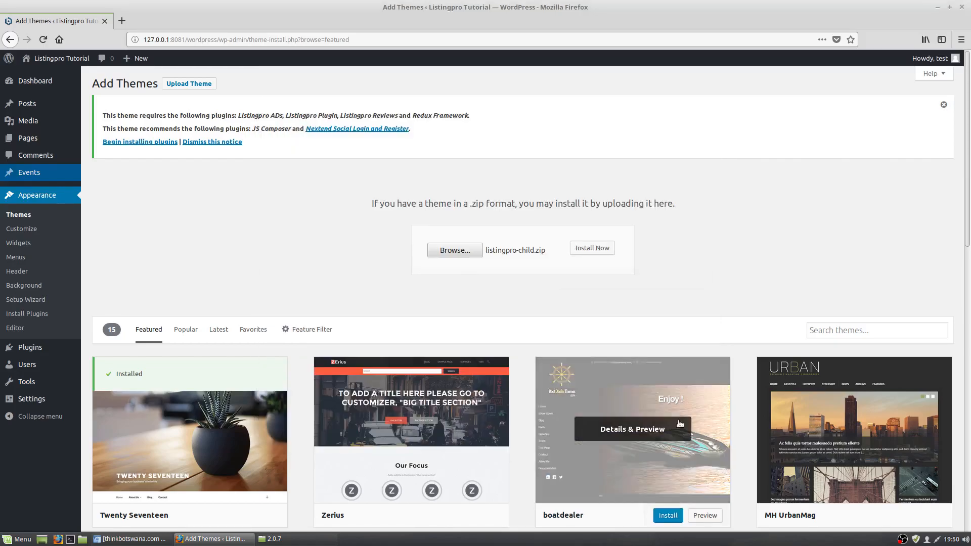
left_click(577, 248)
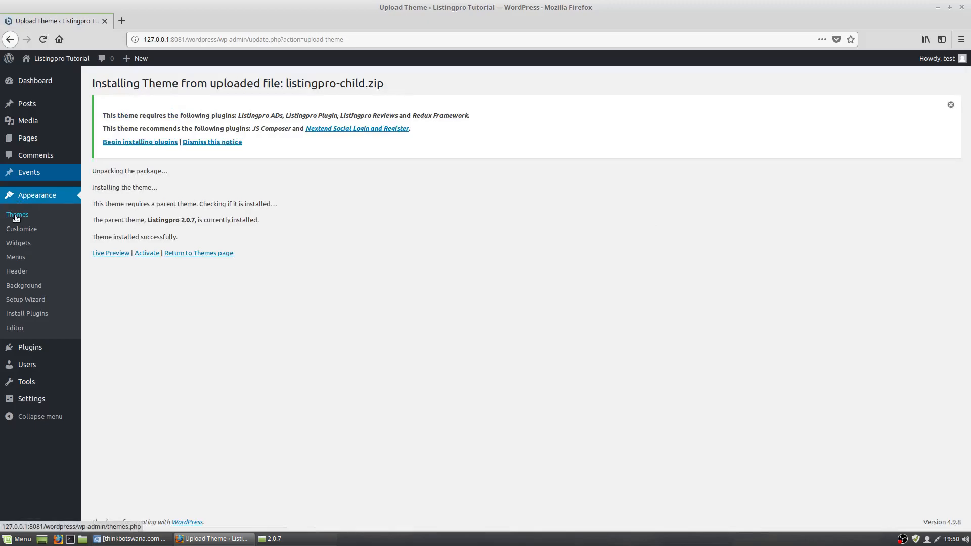
Step: Activate the Listingpro Child theme from the installed themes
left_click(16, 217)
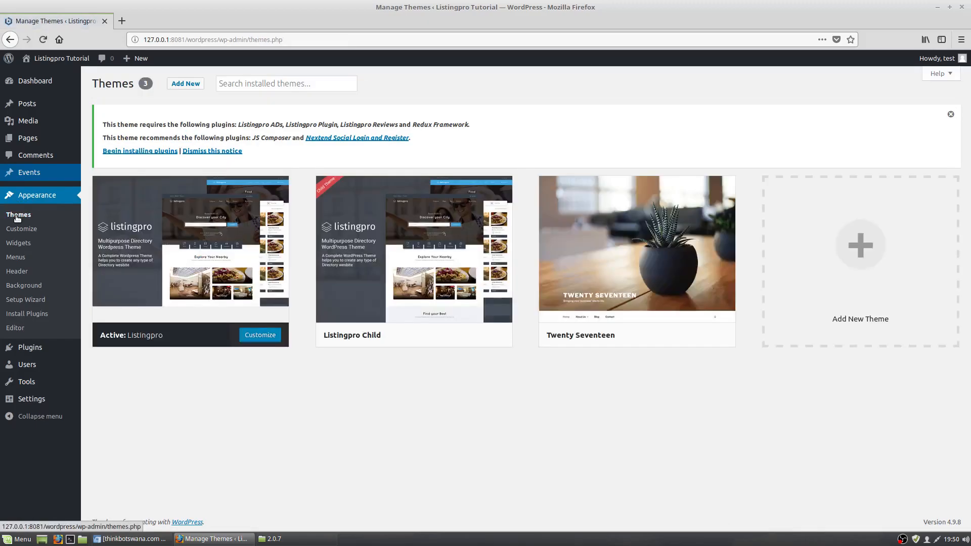
mouse_move(371, 250)
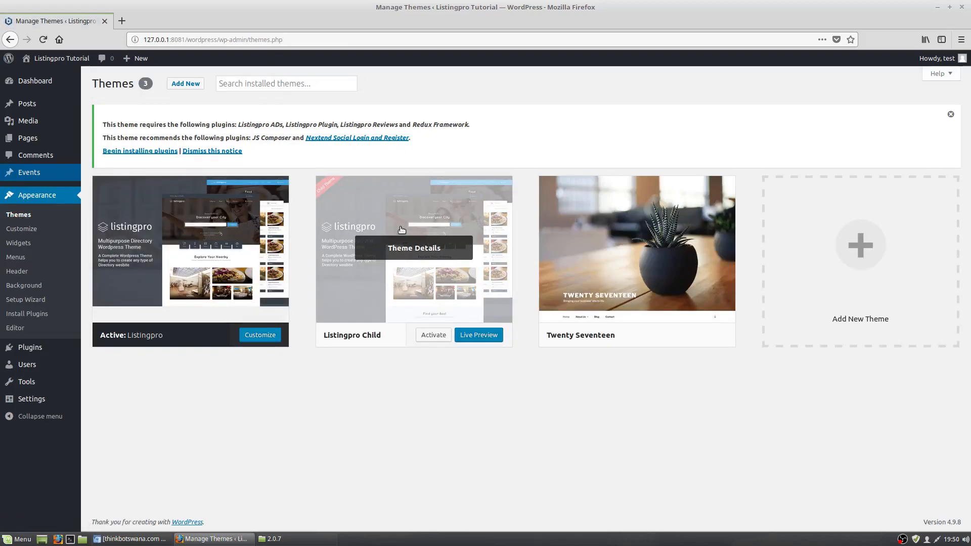
left_click(433, 337)
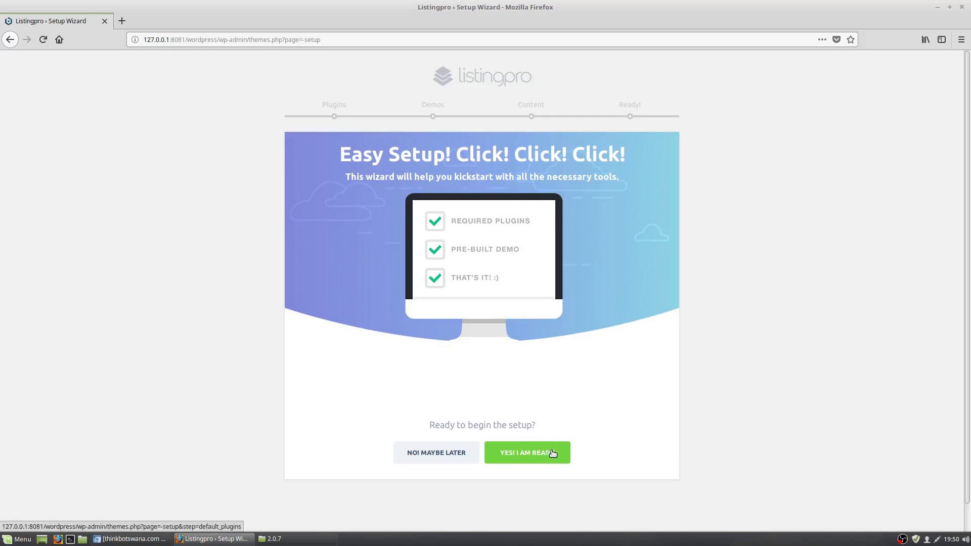
Step: Begin the Listingpro setup wizard and install all the must-have plugins it lists
left_click(537, 456)
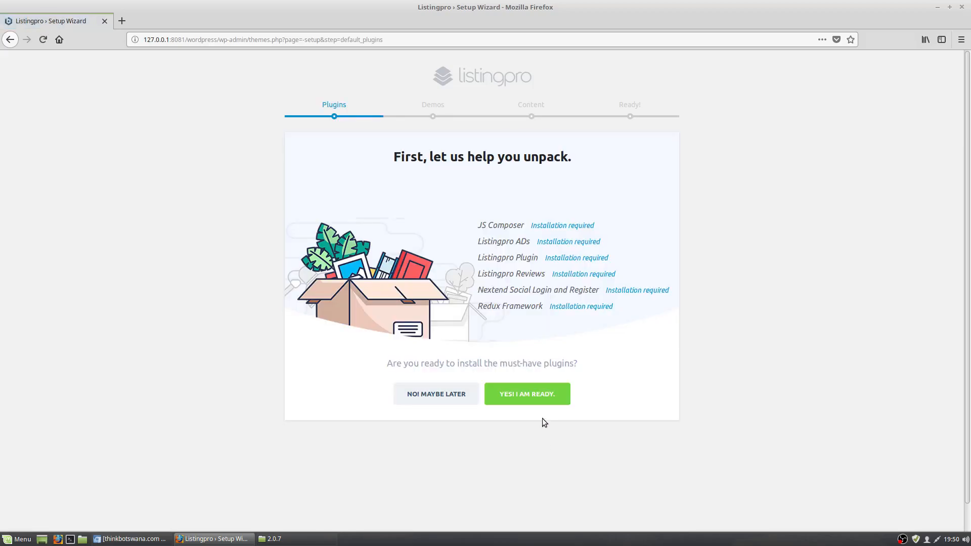
left_click(542, 399)
left_click(535, 394)
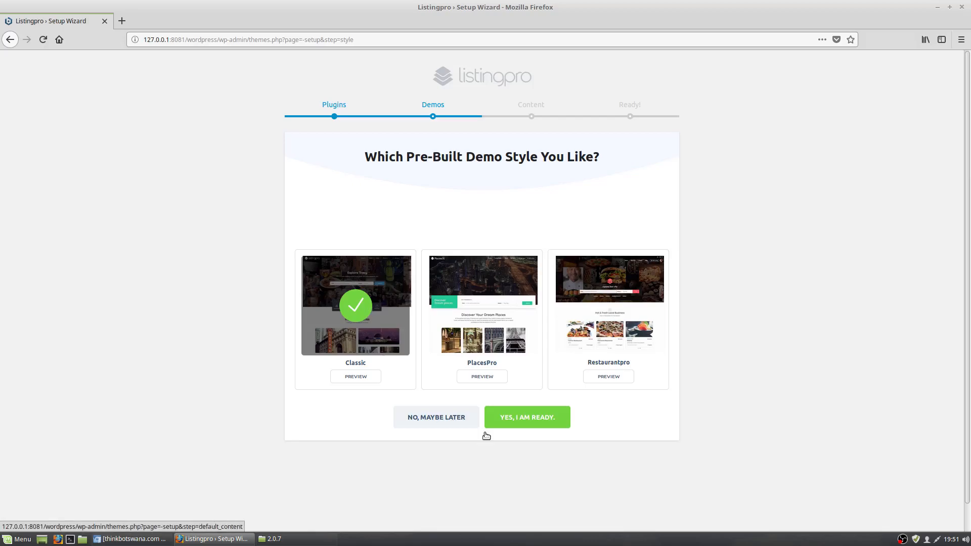
Step: Accept the Classic pre-built demo style and import the dummy content in the setup wizard
left_click(526, 419)
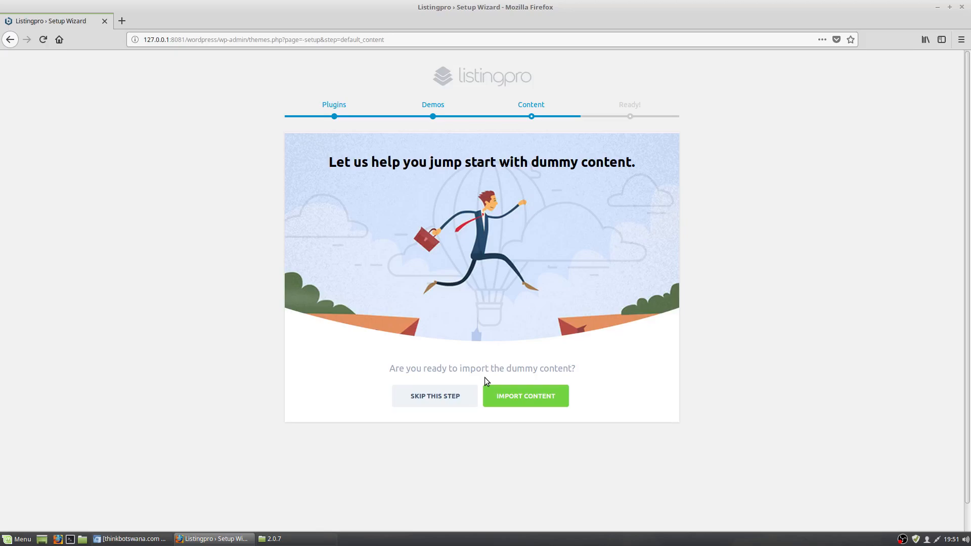
left_click(524, 402)
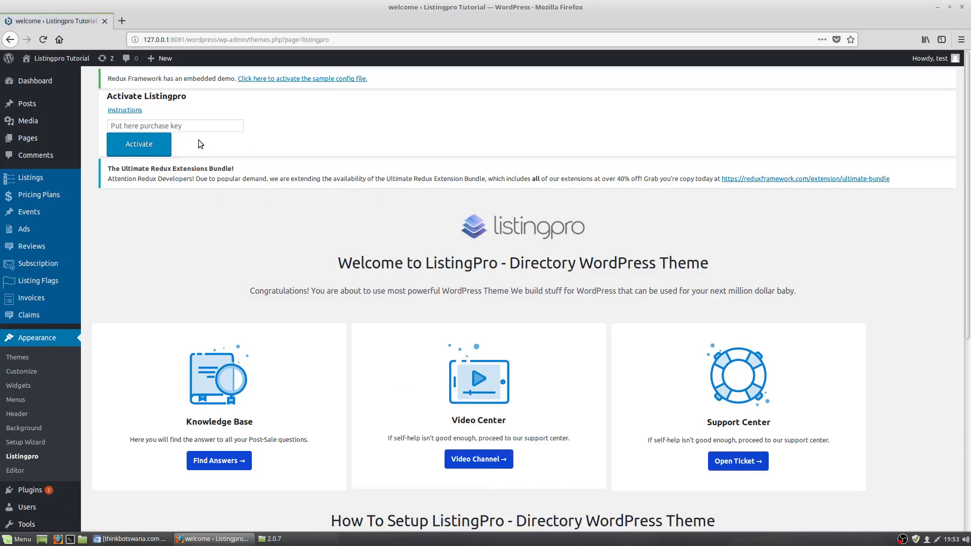
left_click(191, 126)
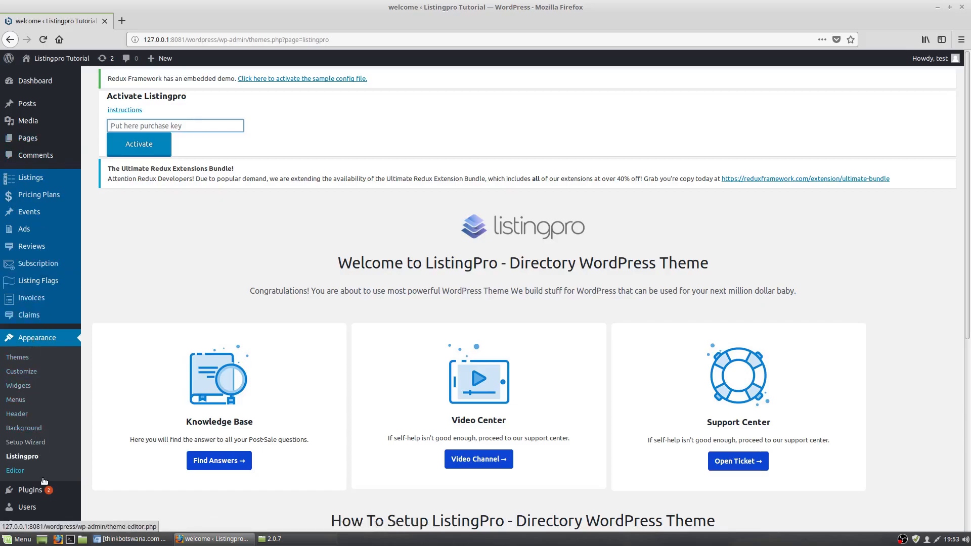
Step: Update the Redux Framework plugin to version 3.6.11 from the installed plugins list
left_click(31, 489)
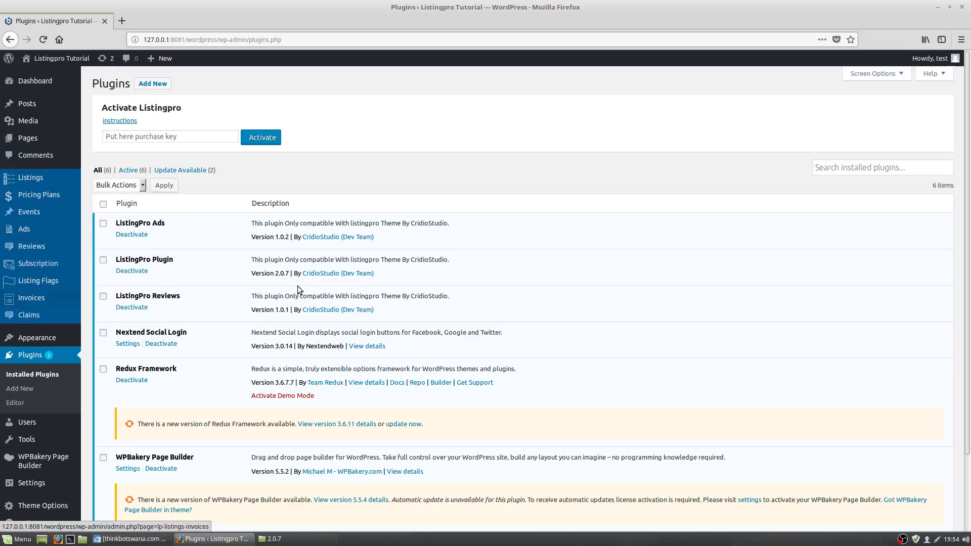
scroll(297, 287, "down", 3)
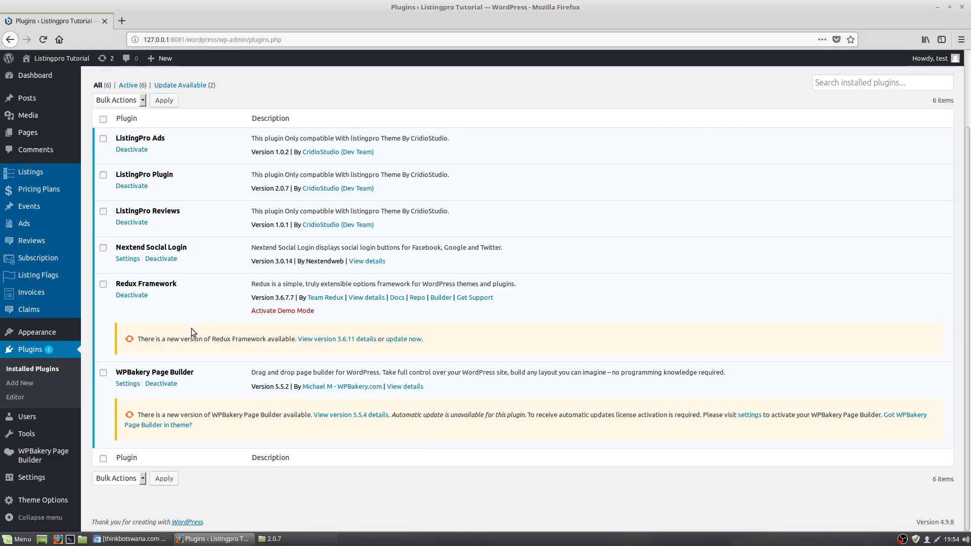
left_click(400, 340)
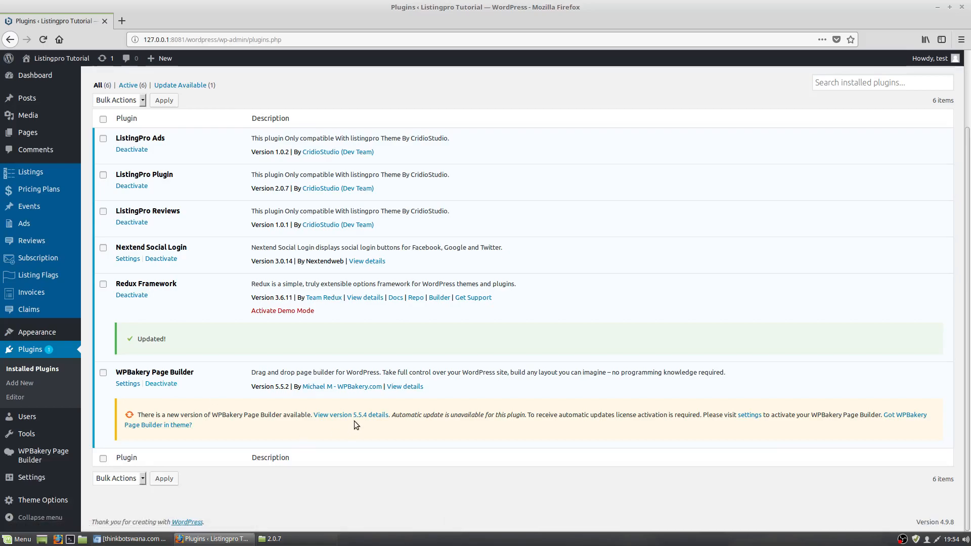
Step: Deactivate the outdated WPBakery Page Builder plugin and delete it from the site
left_click(168, 385)
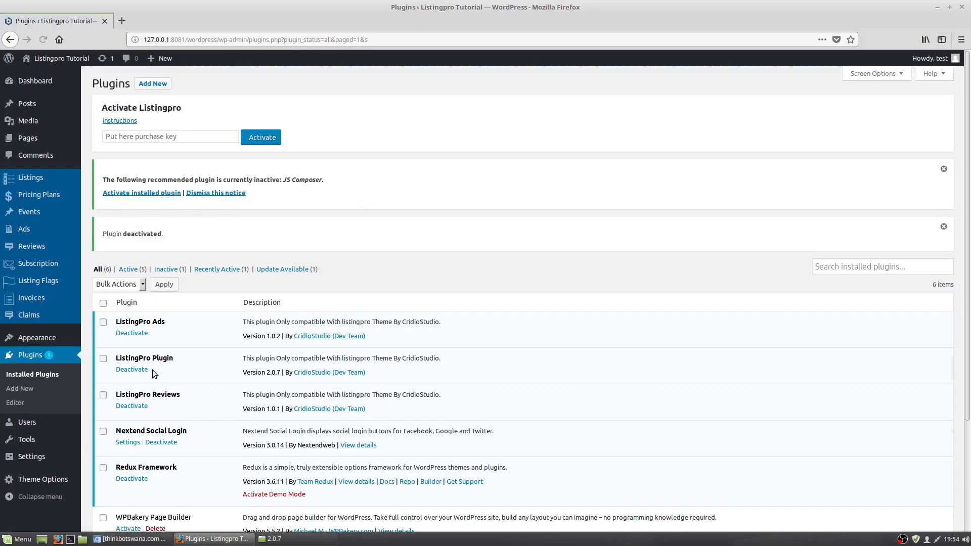
scroll(151, 367, "down", 5)
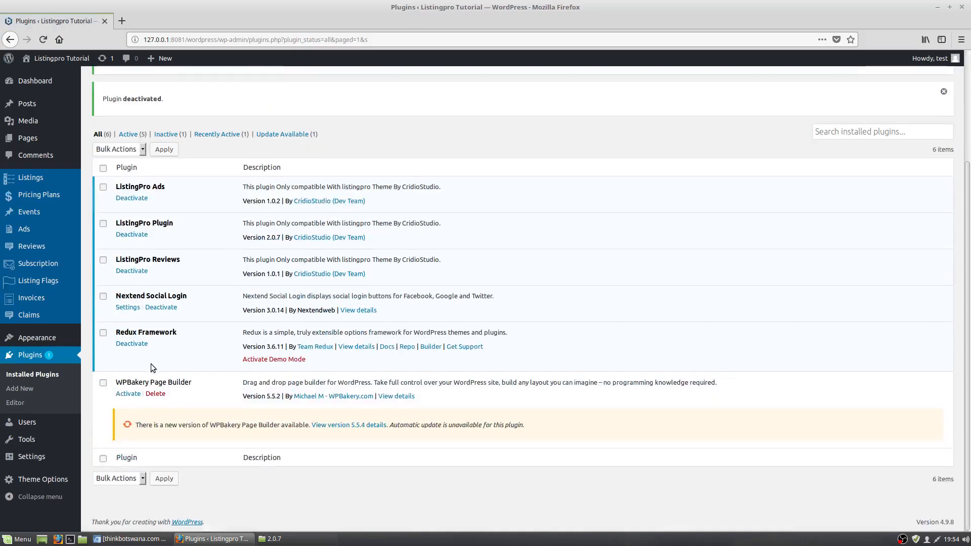
left_click(154, 394)
left_click(568, 246)
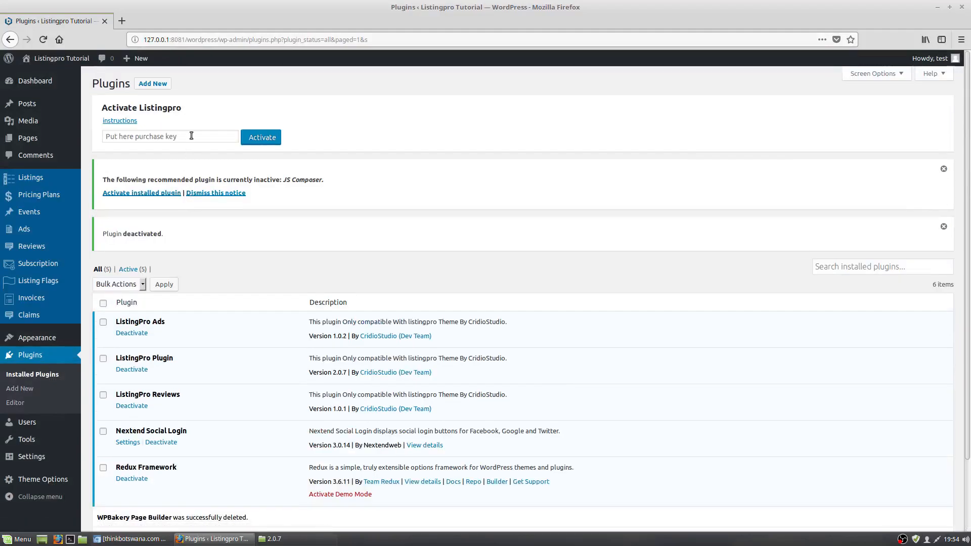
Step: Install js_composer.zip from the listingpro/visualcomposer/5.5.4 folder as an uploaded plugin and activate it
left_click(154, 85)
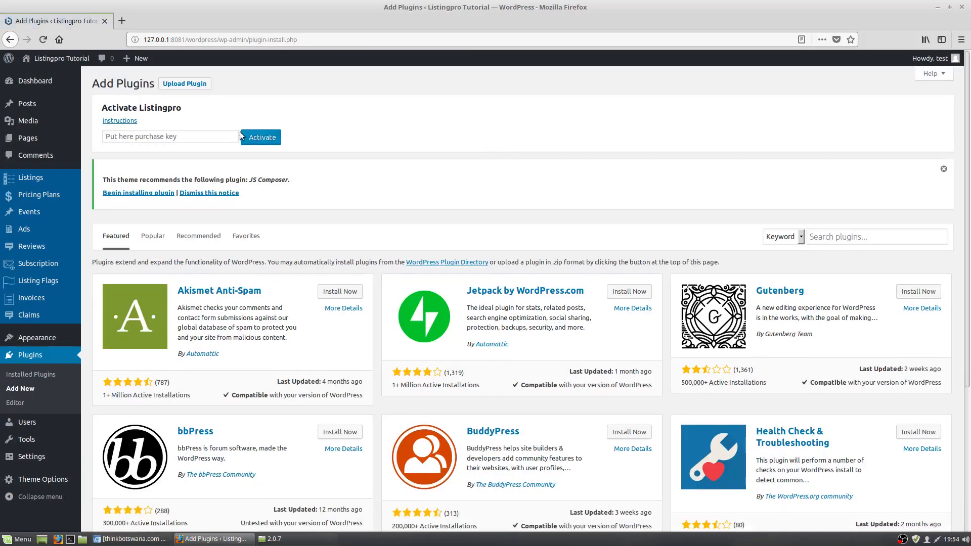
left_click(185, 84)
left_click(455, 301)
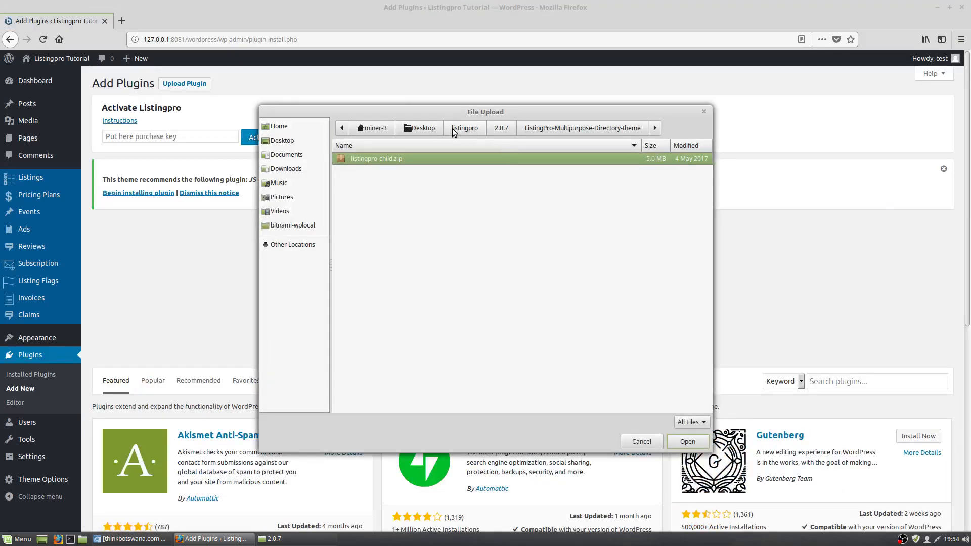
left_click(452, 128)
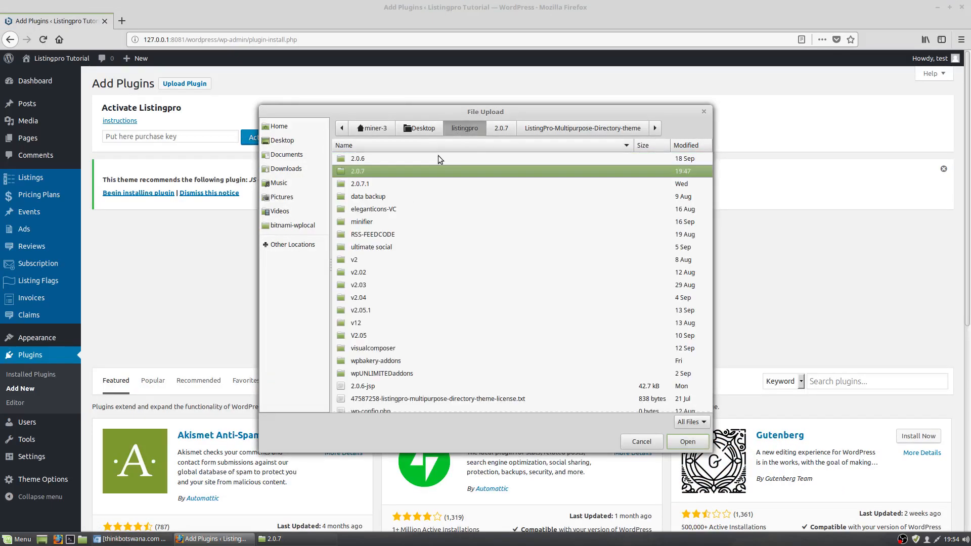
double_click(372, 348)
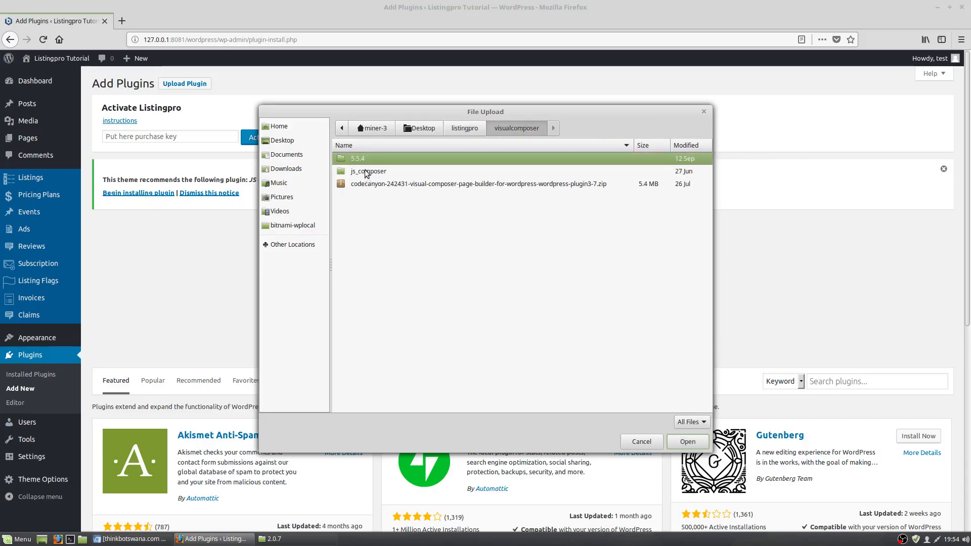
double_click(366, 159)
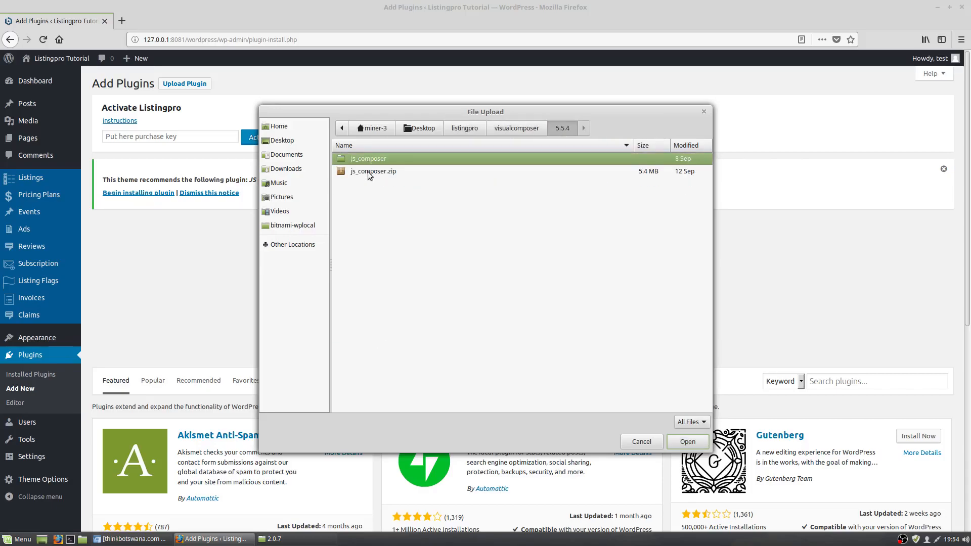
left_click(368, 171)
left_click(688, 442)
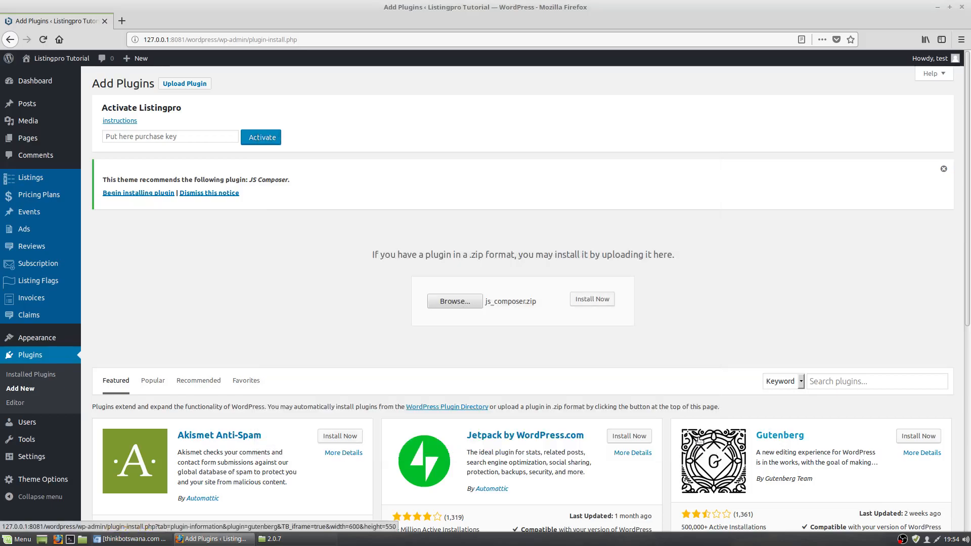
left_click(607, 301)
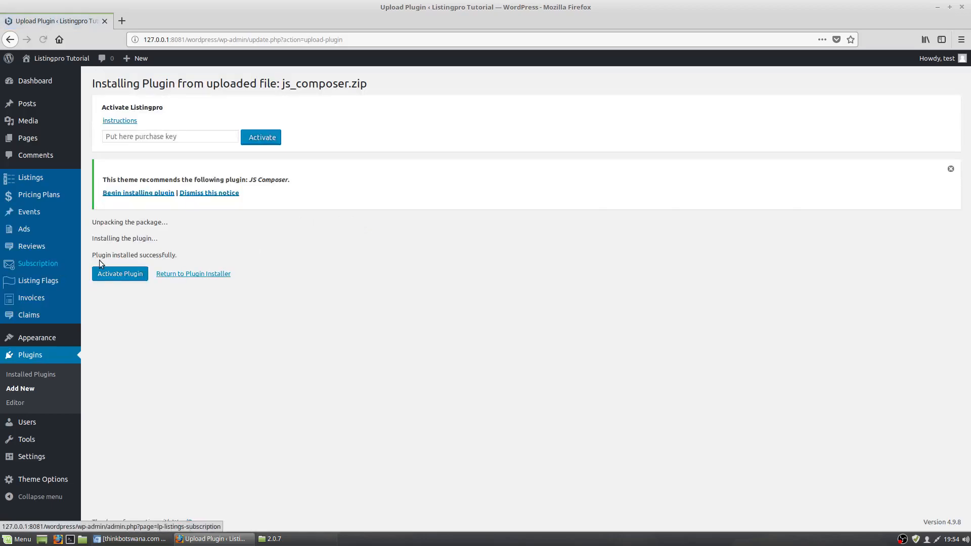
left_click(112, 274)
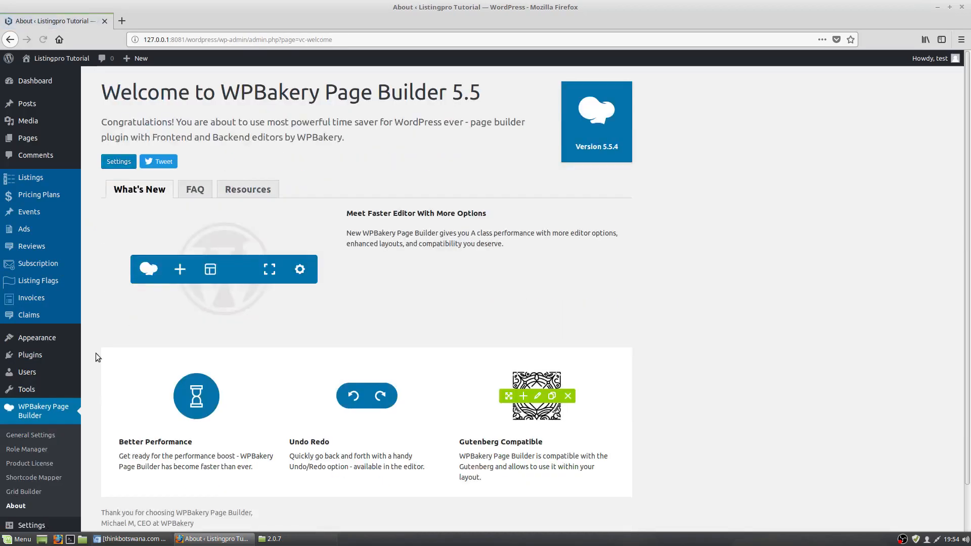
Step: Search the plugin directory for "seopress", then install and activate the SEOPress plugin
left_click(30, 356)
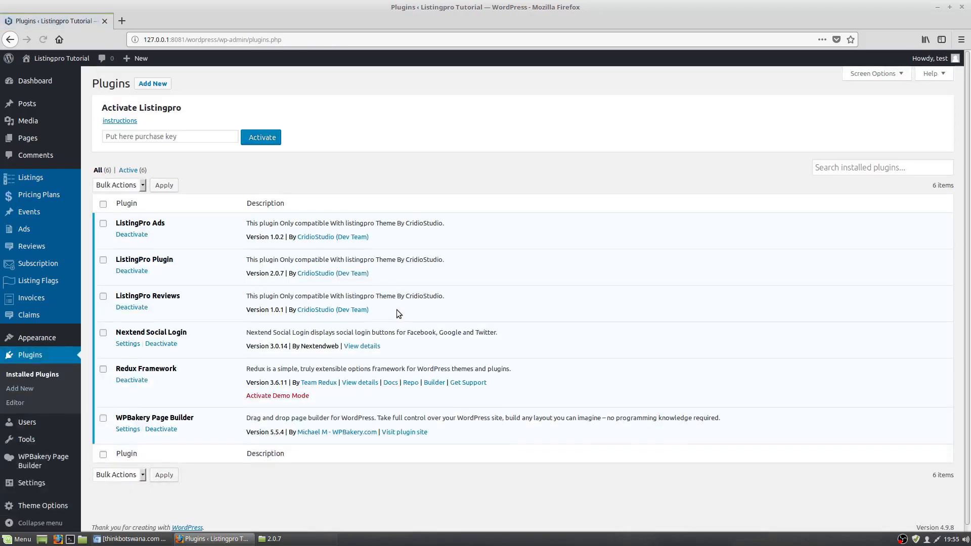
scroll(395, 310, "down", 1)
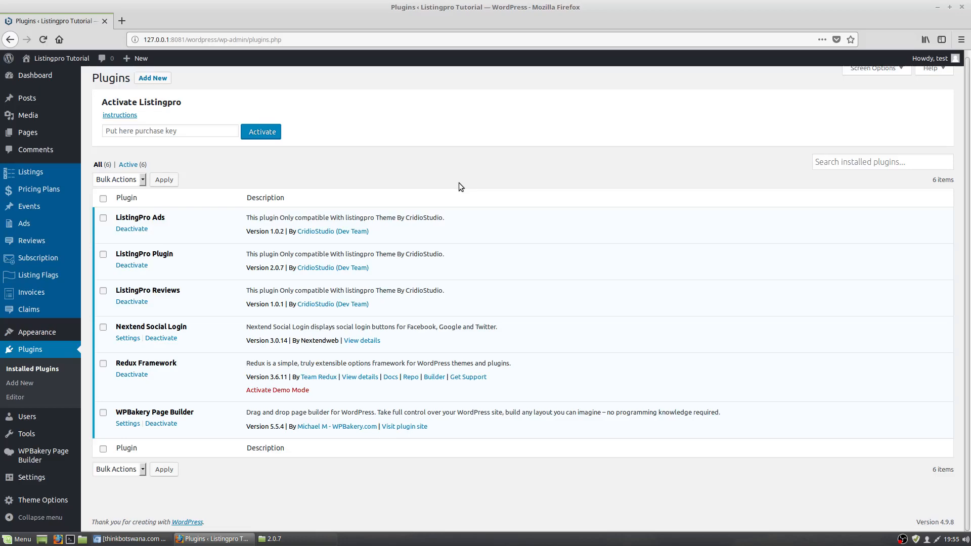
left_click(155, 79)
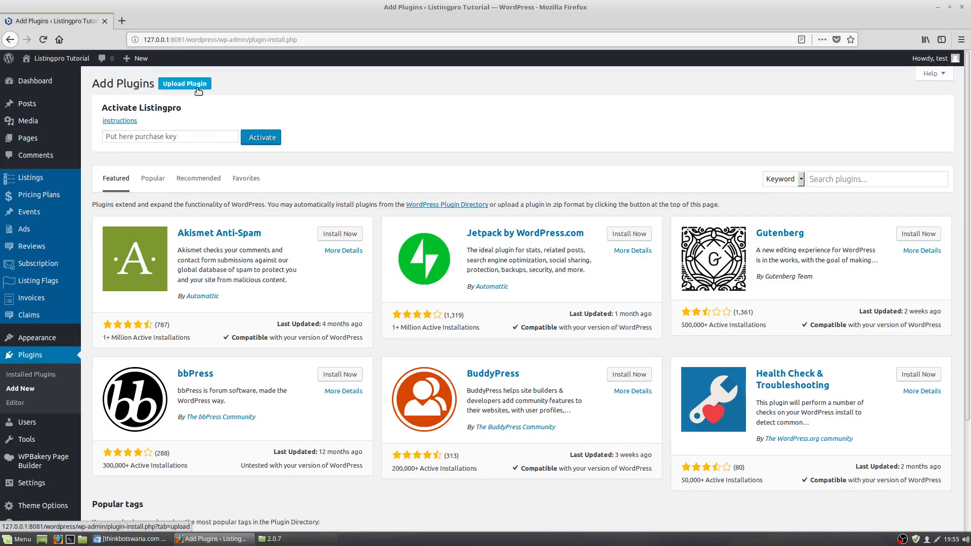
left_click(864, 179)
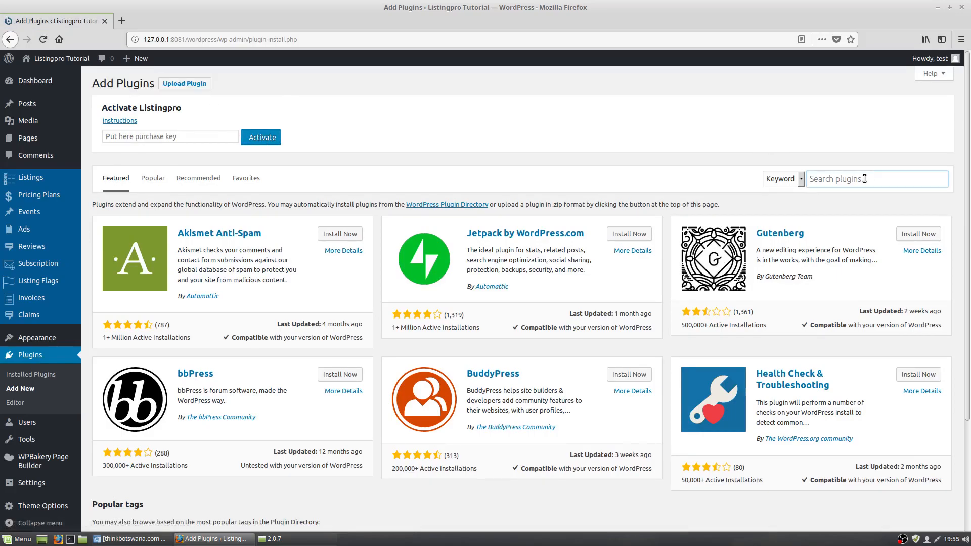
type("seo")
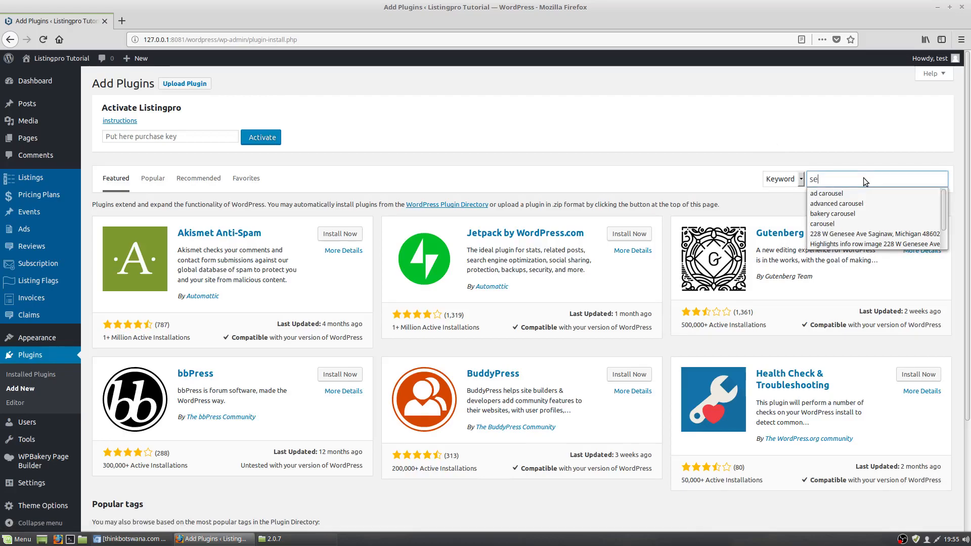
type("press")
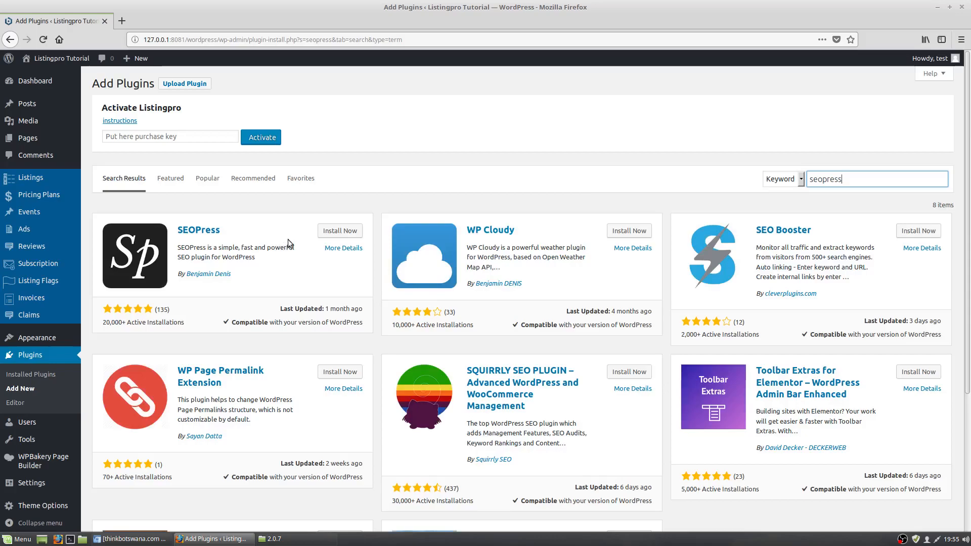
left_click(330, 233)
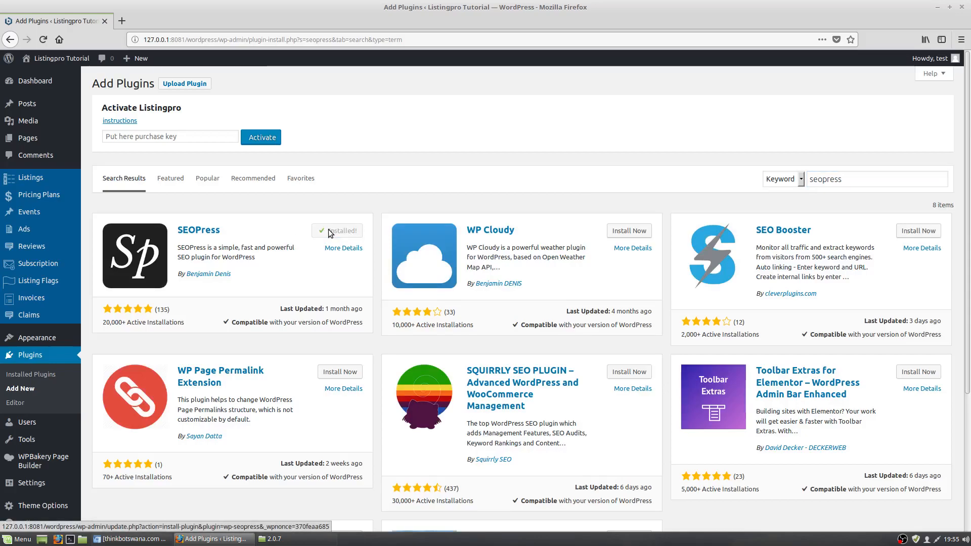
left_click(329, 232)
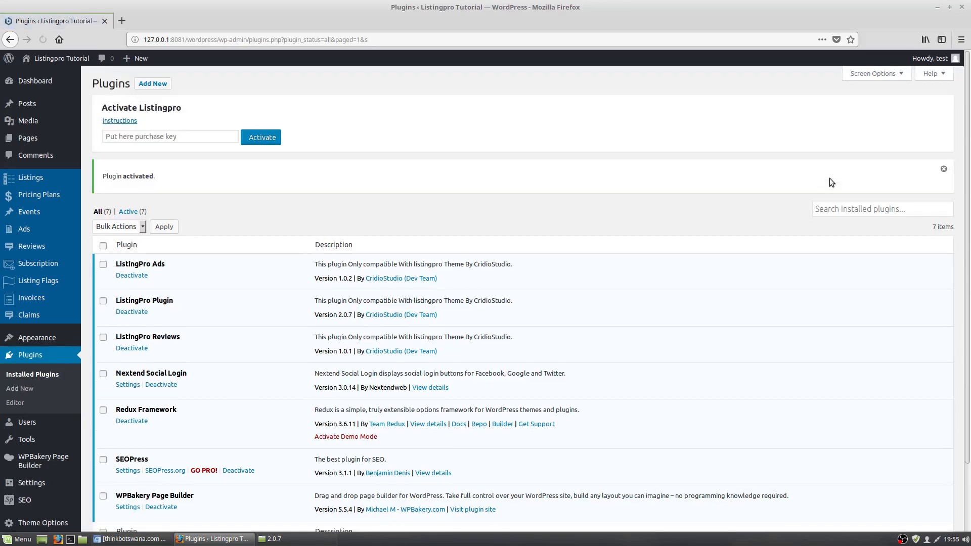
Step: Find WP Fastest Cache in the plugin directory with the search "wp fast", then install and activate it
left_click(154, 84)
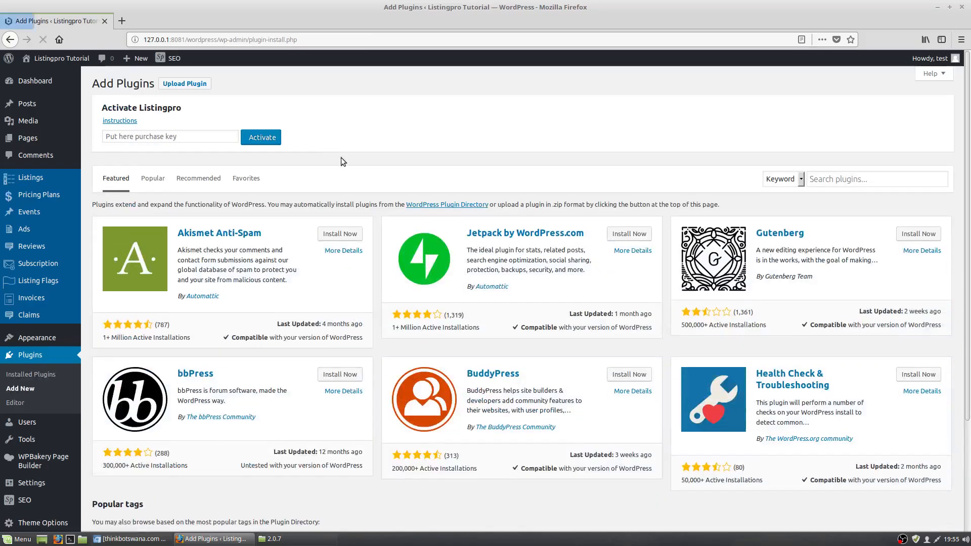
left_click(864, 181)
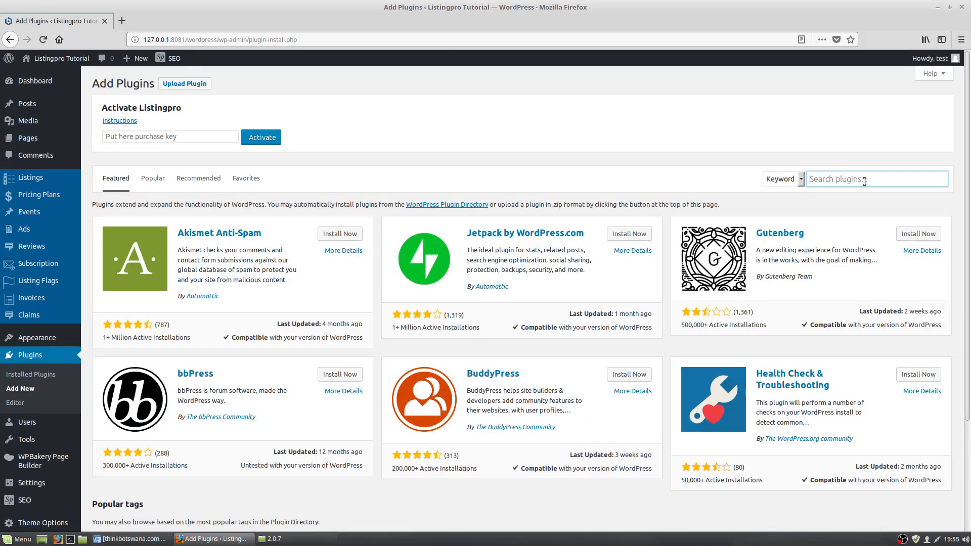
type("wp fast")
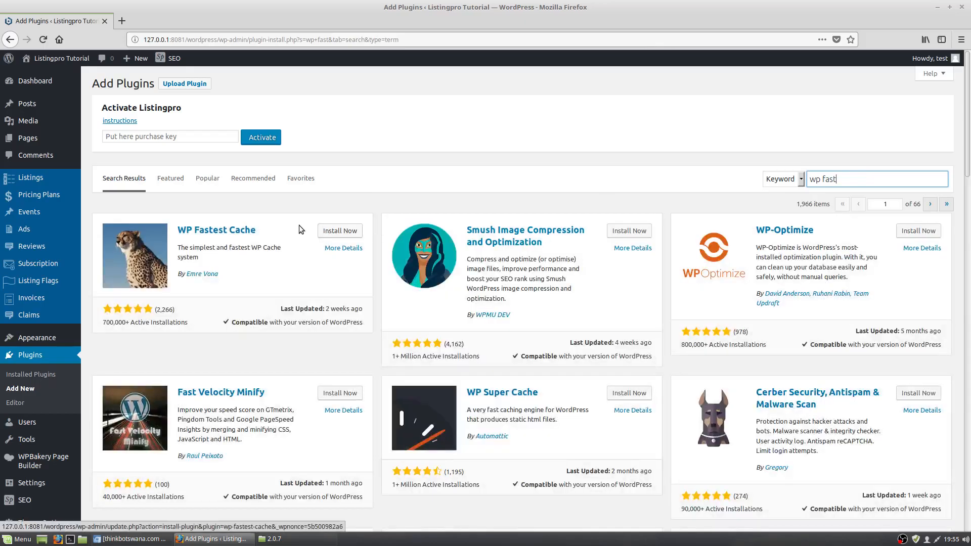
left_click(335, 232)
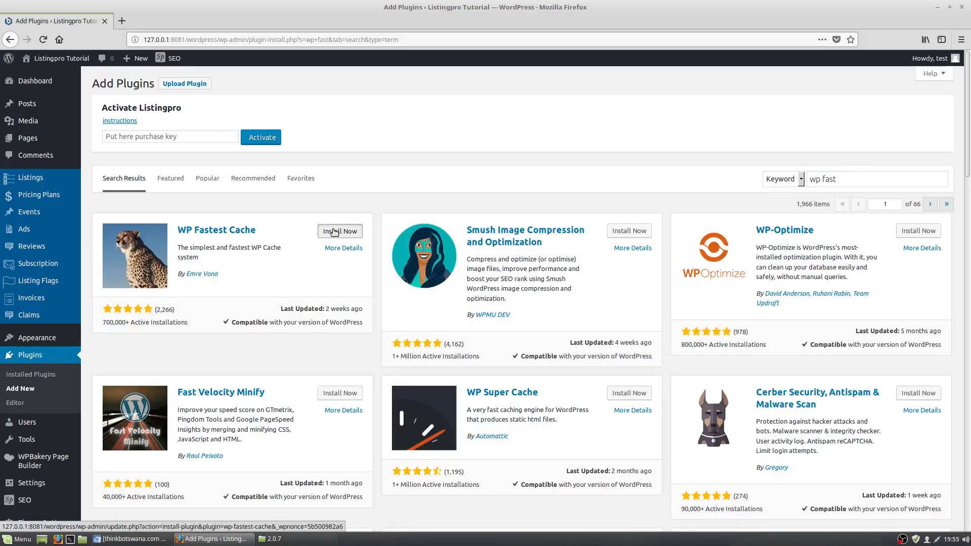
left_click(334, 232)
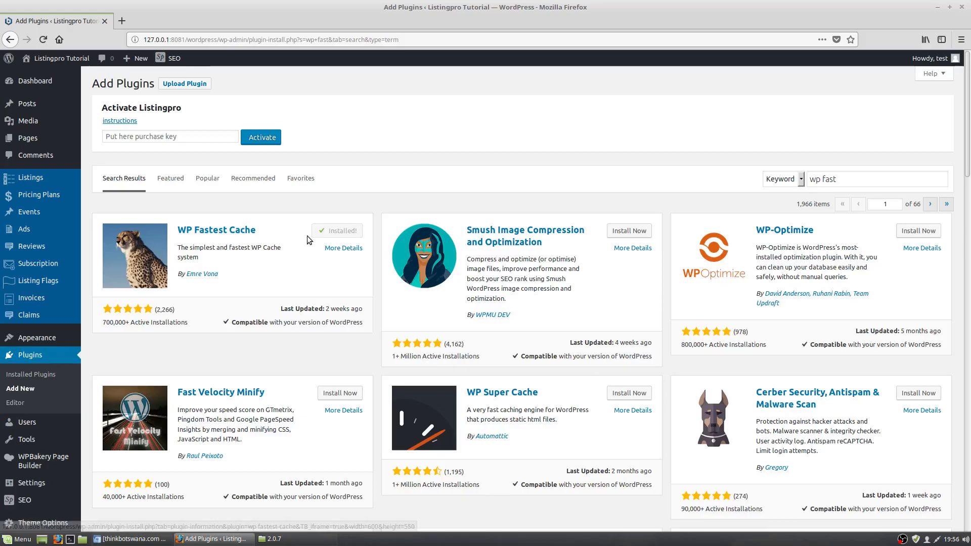
left_click(345, 231)
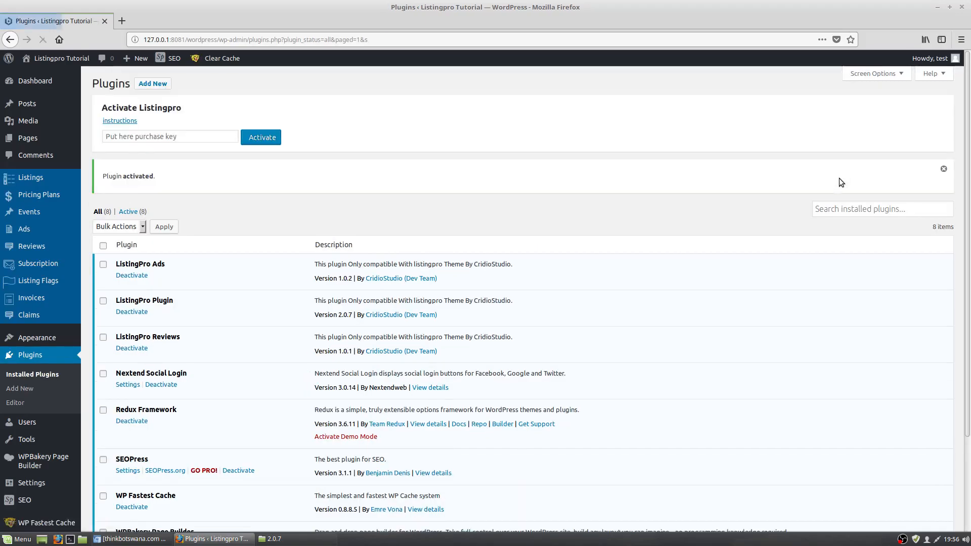
Step: Search the plugin directory for "ssl" and install Really Simple SSL without activating it
left_click(840, 208)
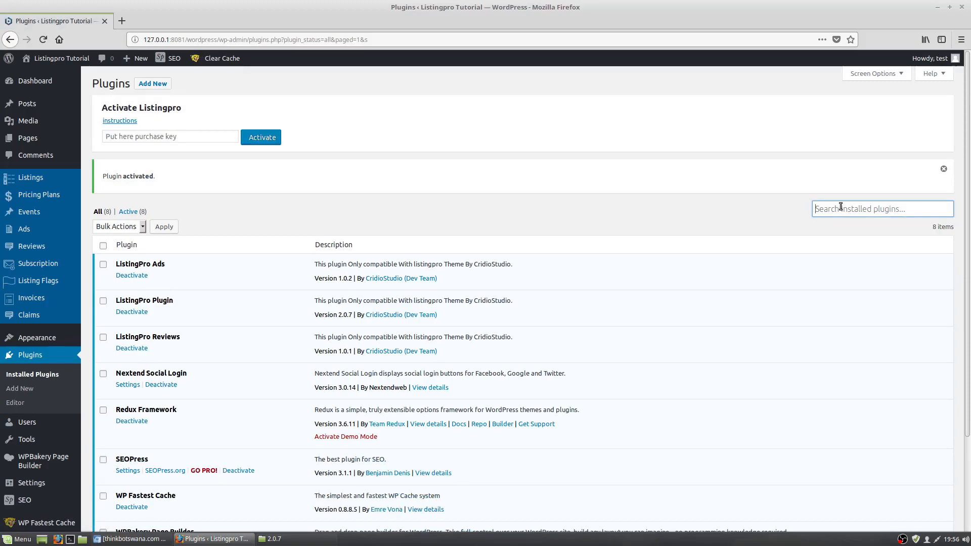
type("ssl")
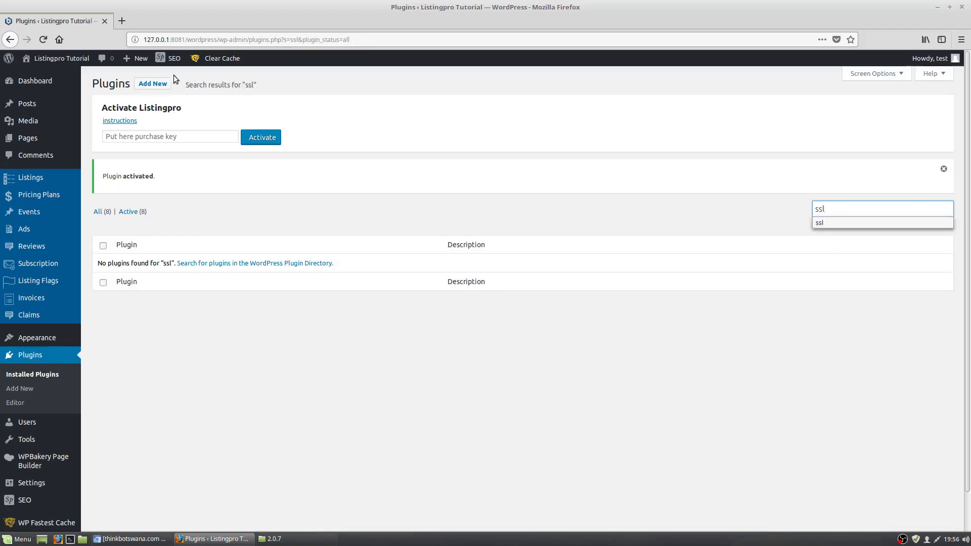
left_click(153, 84)
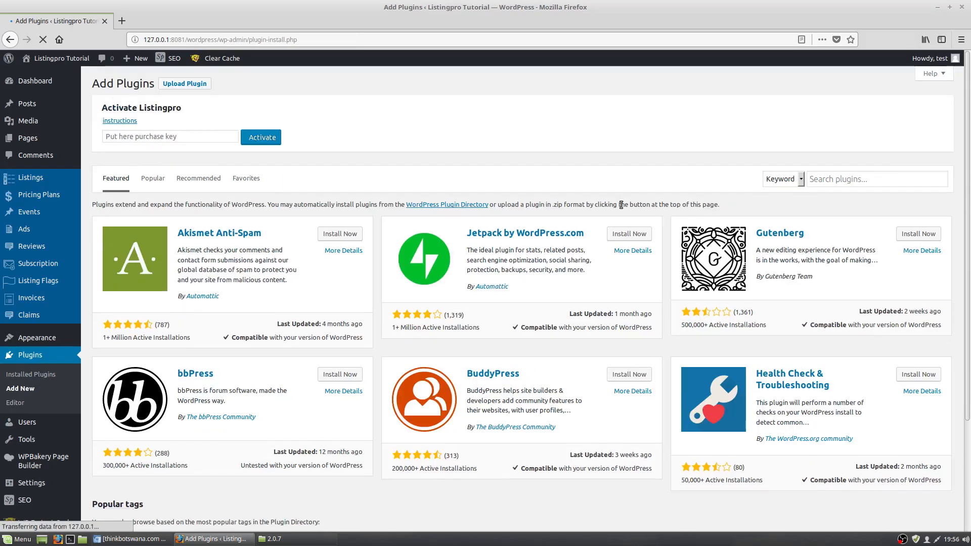
left_click(861, 178)
type("ssl")
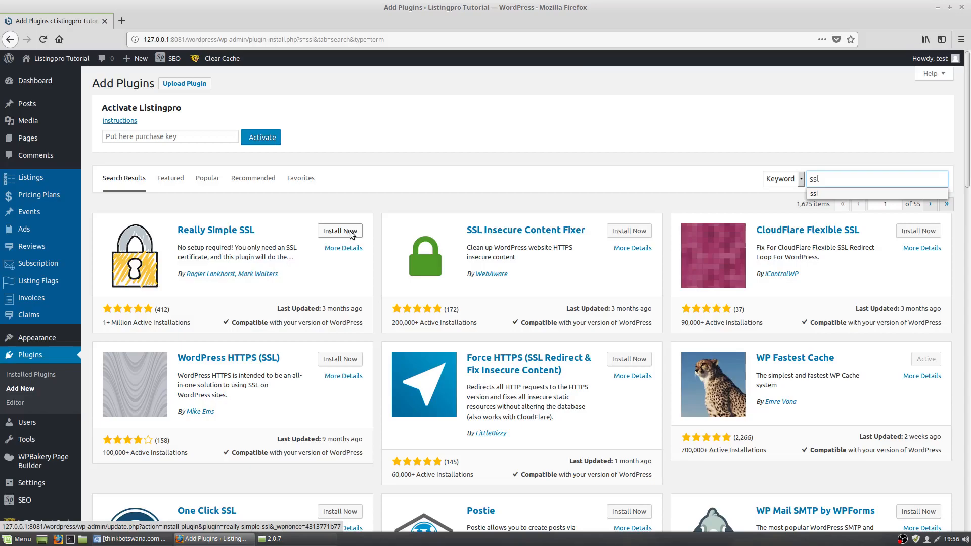
left_click(352, 234)
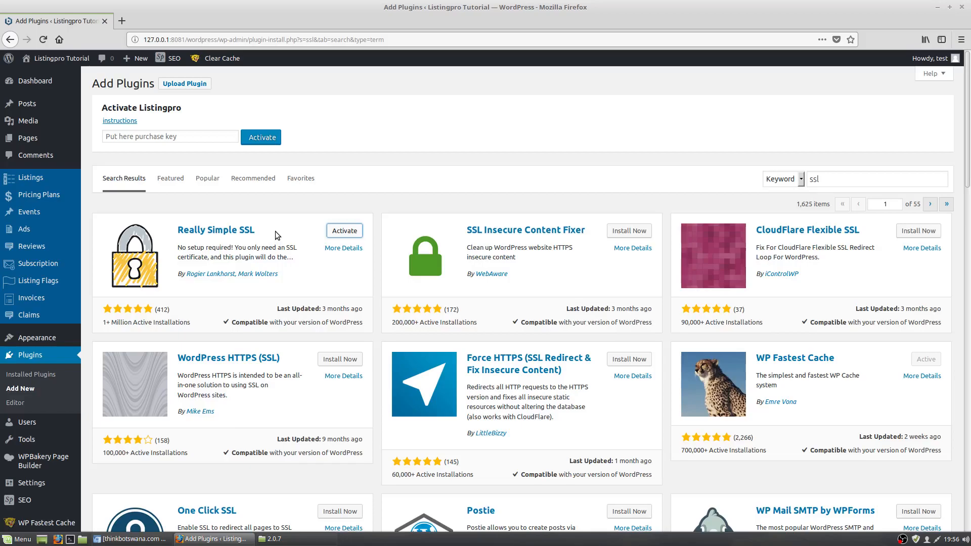
Step: Open the general site settings and set the tagline to "write what you want here"
mouse_move(35, 496)
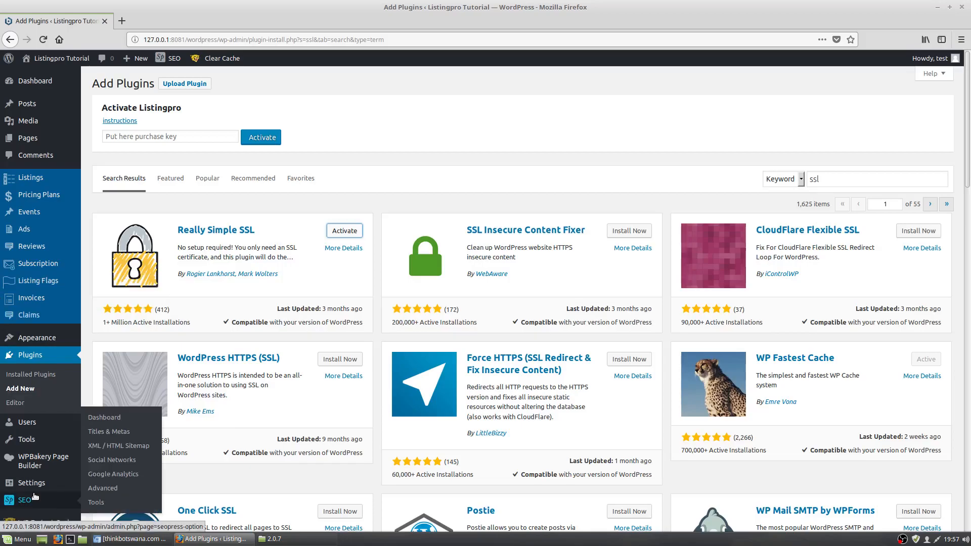
mouse_move(36, 479)
scroll(35, 479, "down", 4)
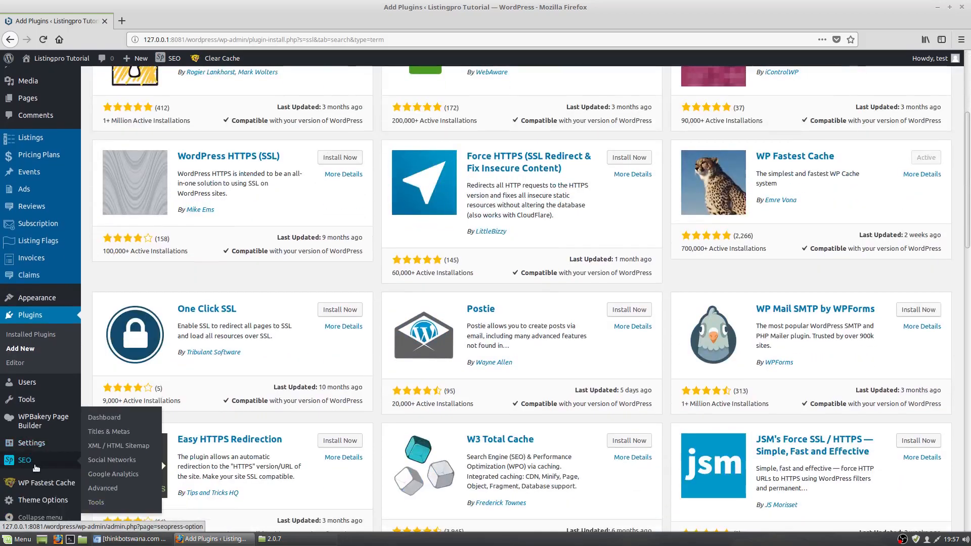
mouse_move(41, 445)
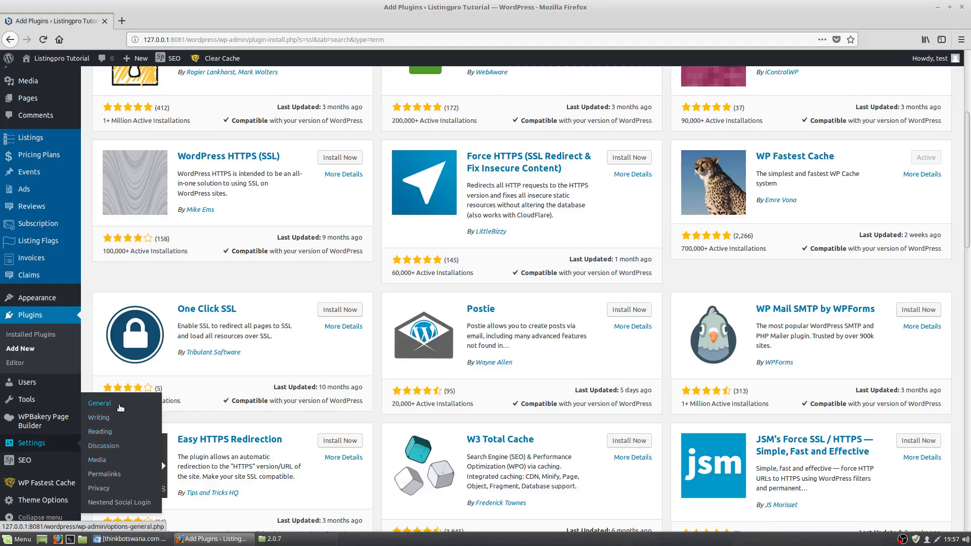
left_click(121, 408)
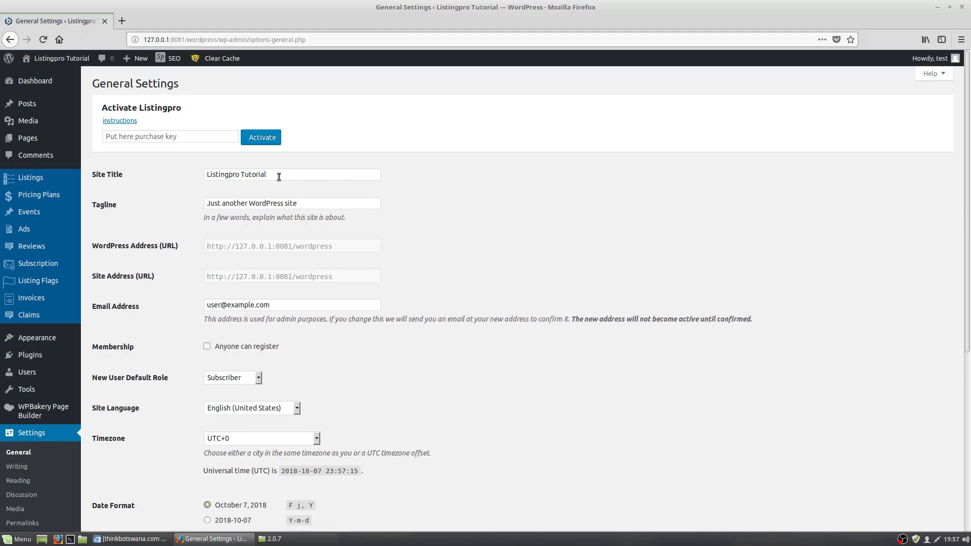
left_click_drag(206, 204, 353, 209)
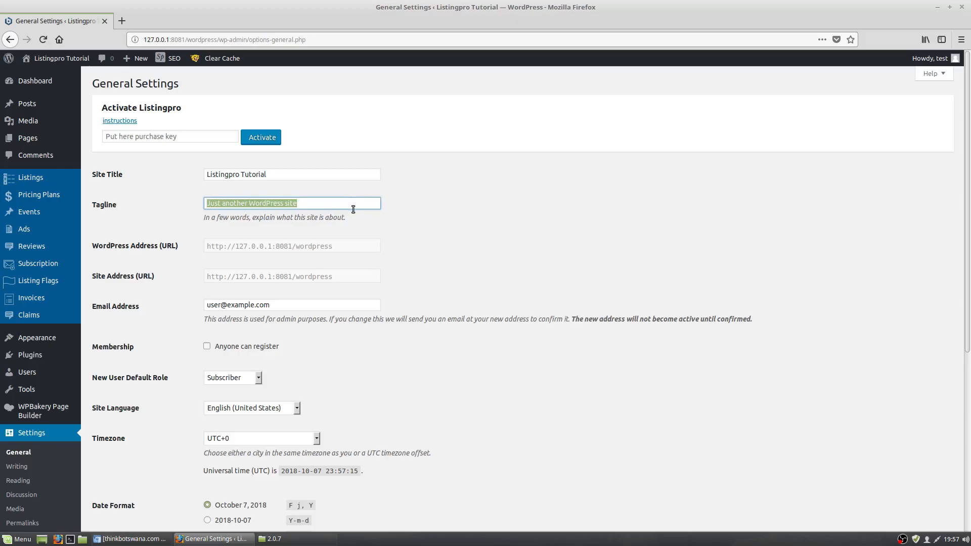
type("showing ")
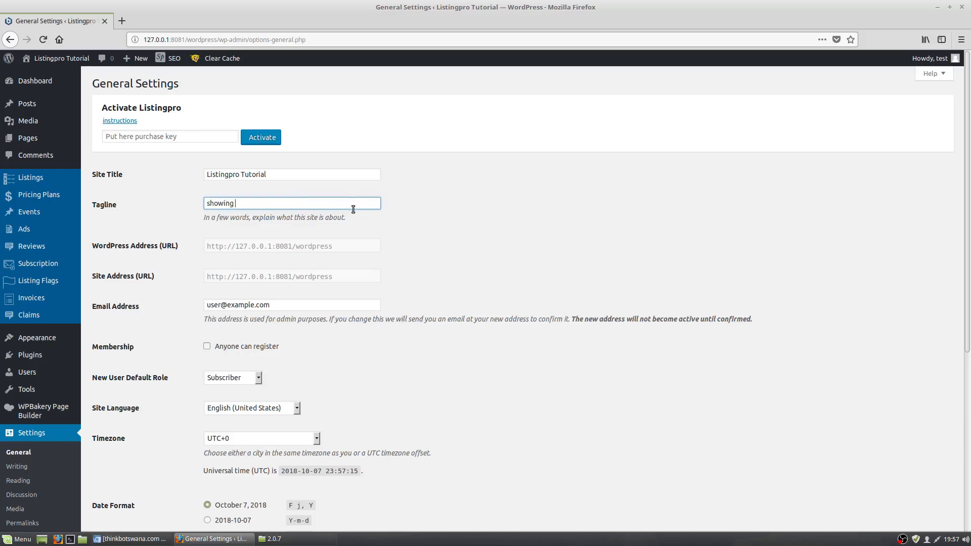
type("lpro demo")
left_click_drag(297, 202, 157, 205)
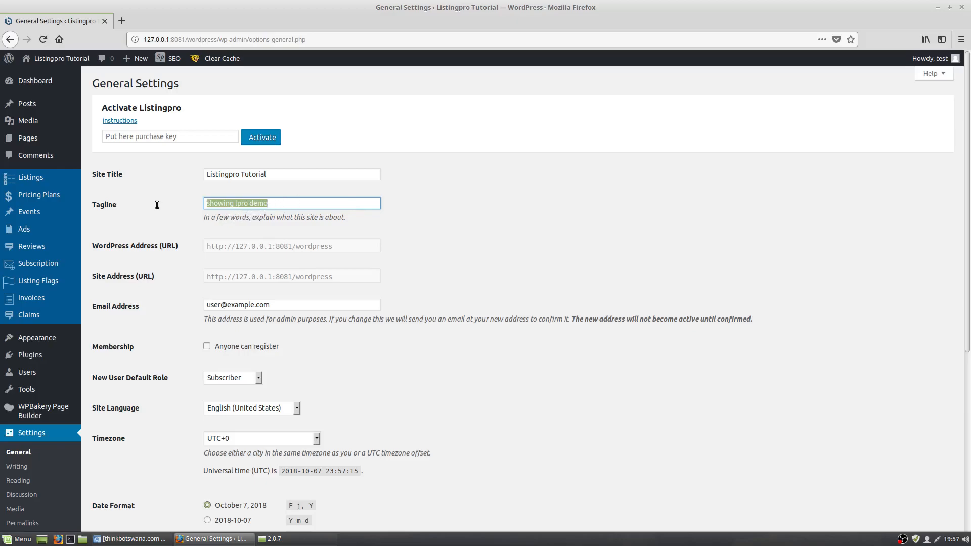
type("write what you want here")
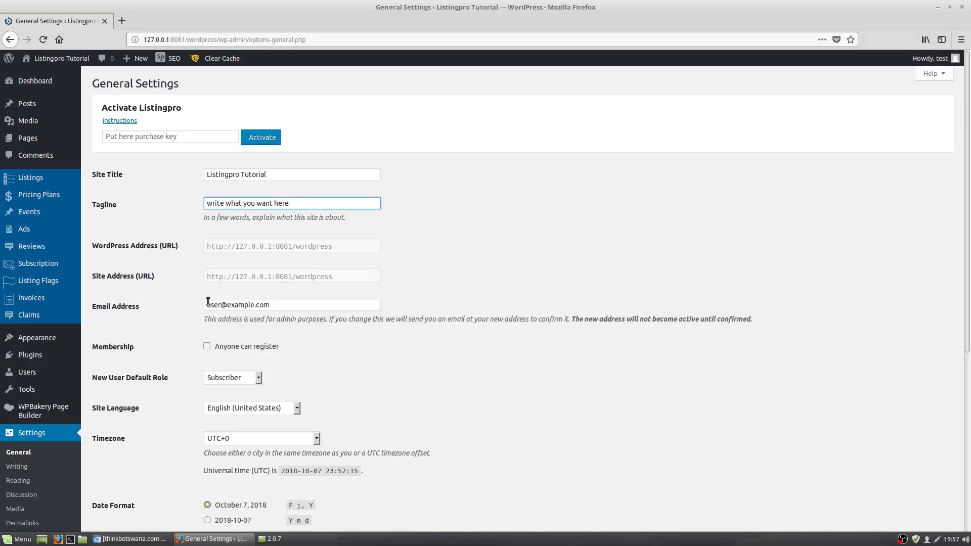
Step: Allow anyone to register, with Subscriber as the new user default role and English (United States) as the site language
scroll(230, 317, "down", 3)
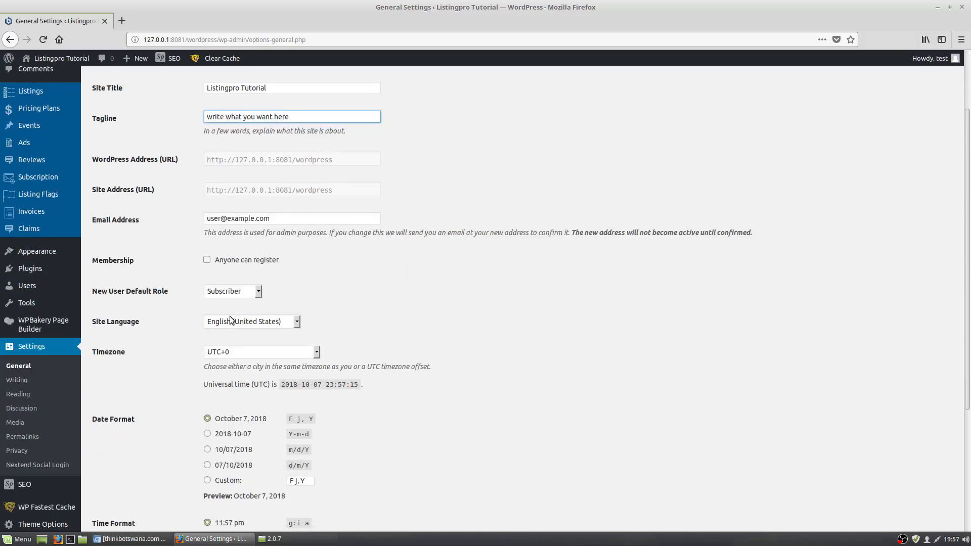
double_click(247, 218)
left_click(384, 286)
left_click(208, 261)
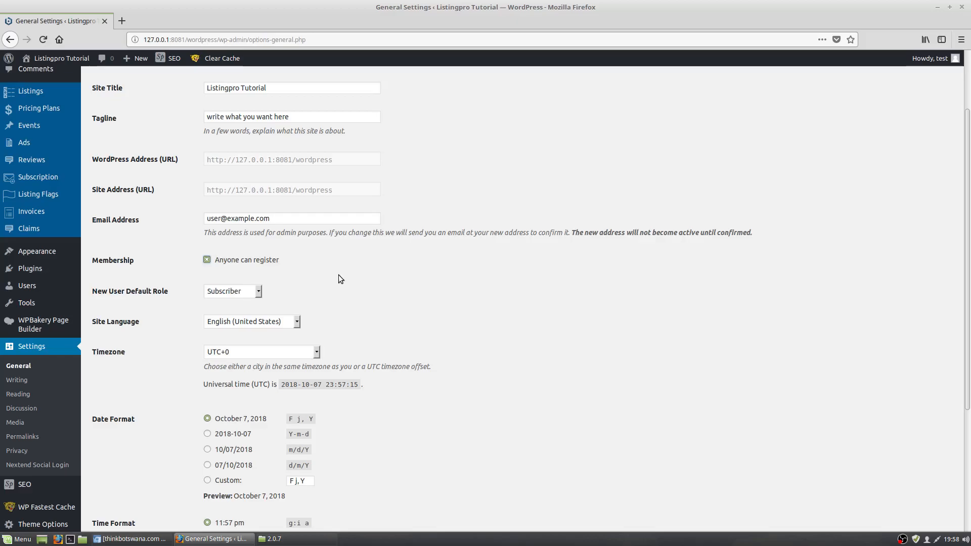
scroll(345, 280, "down", 4)
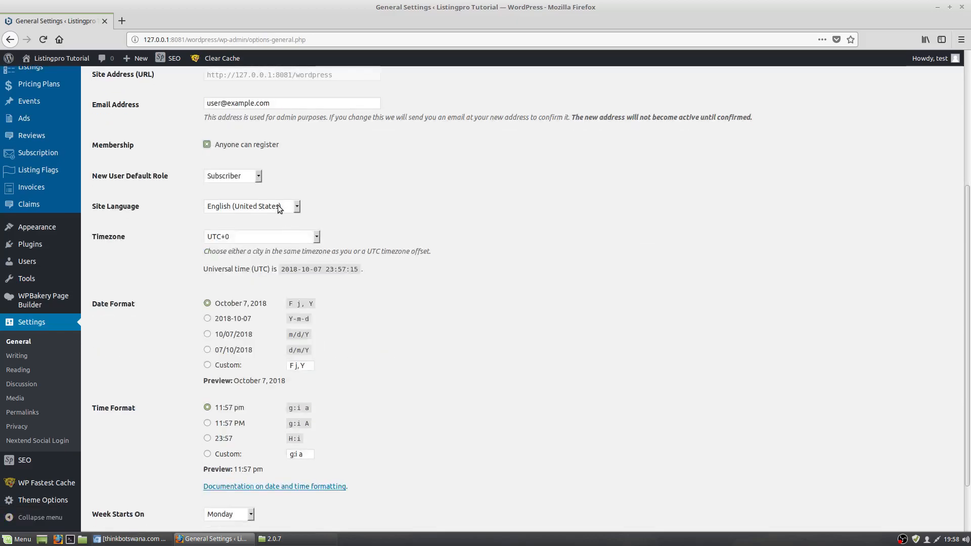
left_click(243, 178)
left_click(244, 178)
left_click(255, 208)
left_click(255, 208)
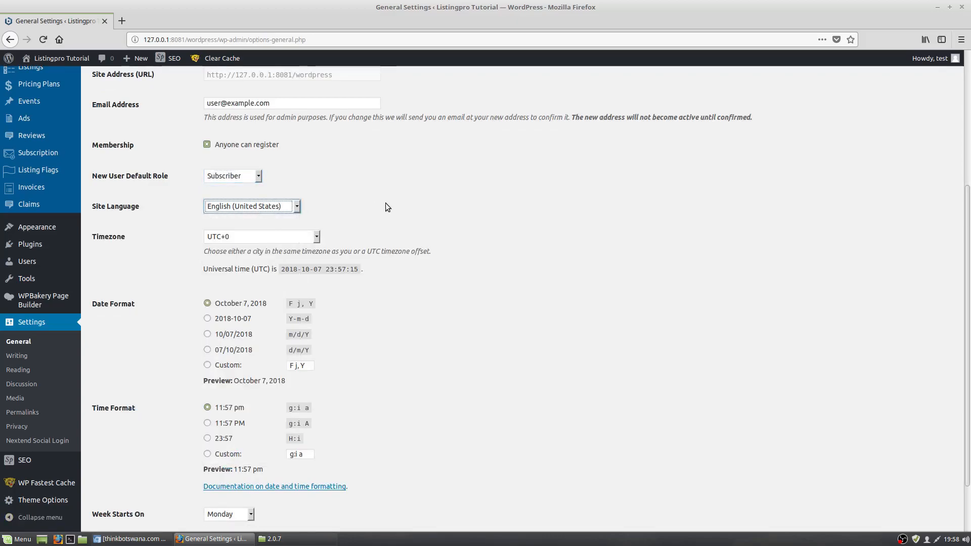
Step: Set the site timezone to UTC-4 and save the general settings
left_click(301, 235)
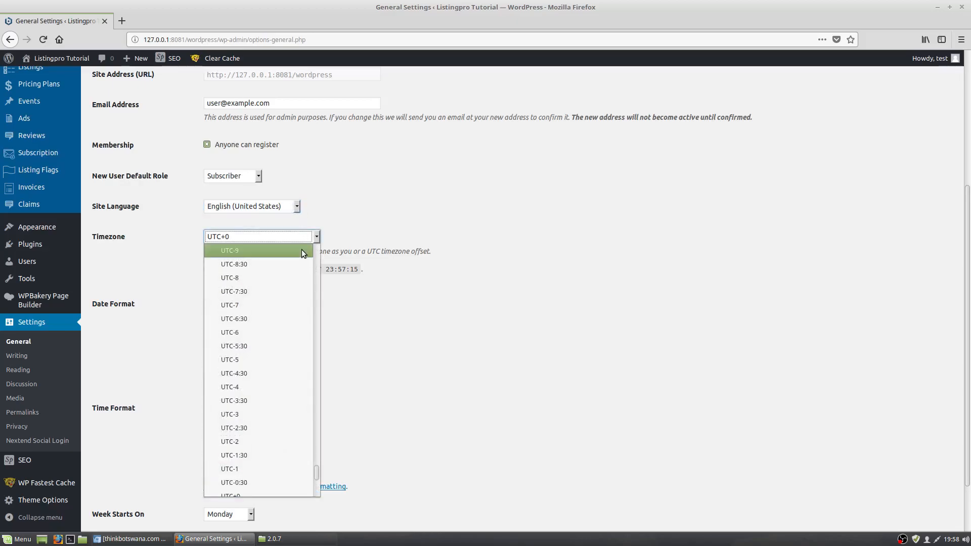
left_click(298, 386)
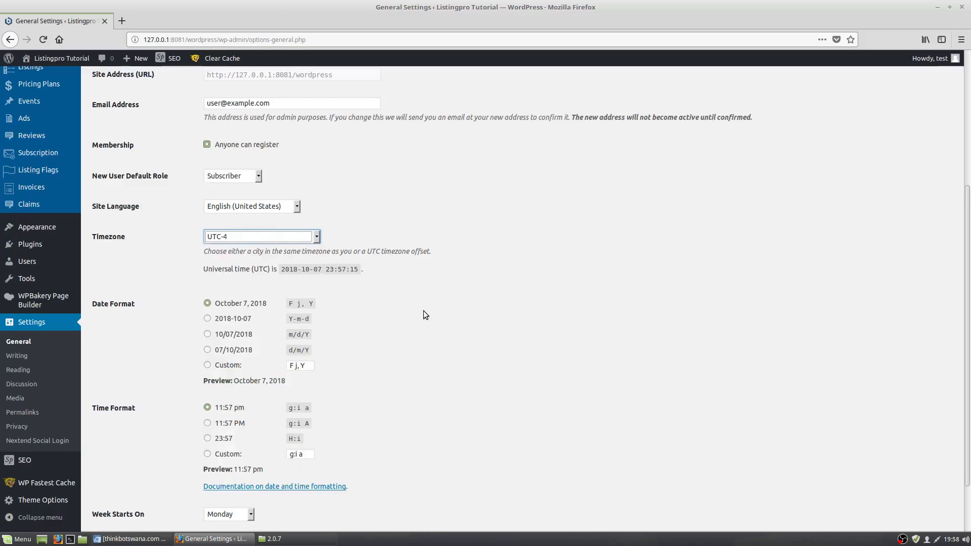
scroll(424, 315, "down", 2)
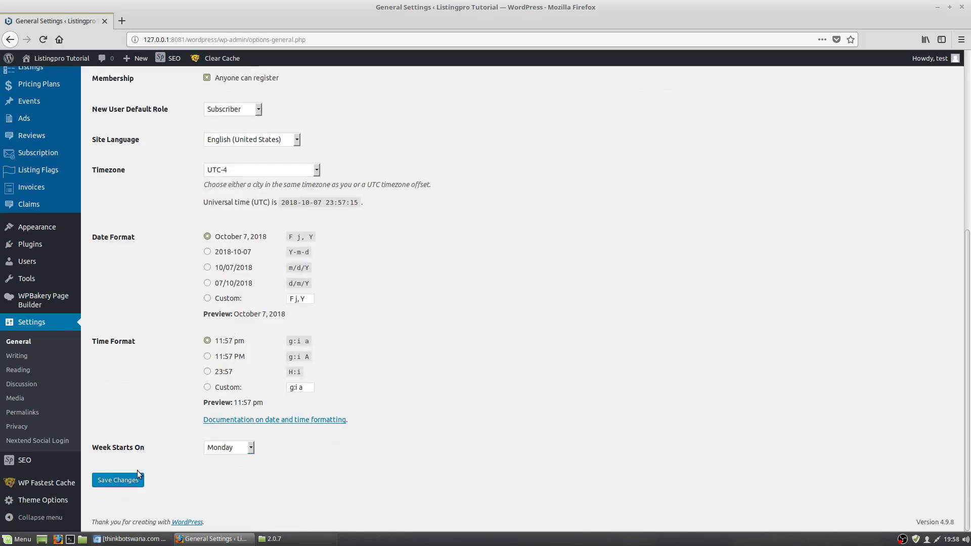
left_click(118, 480)
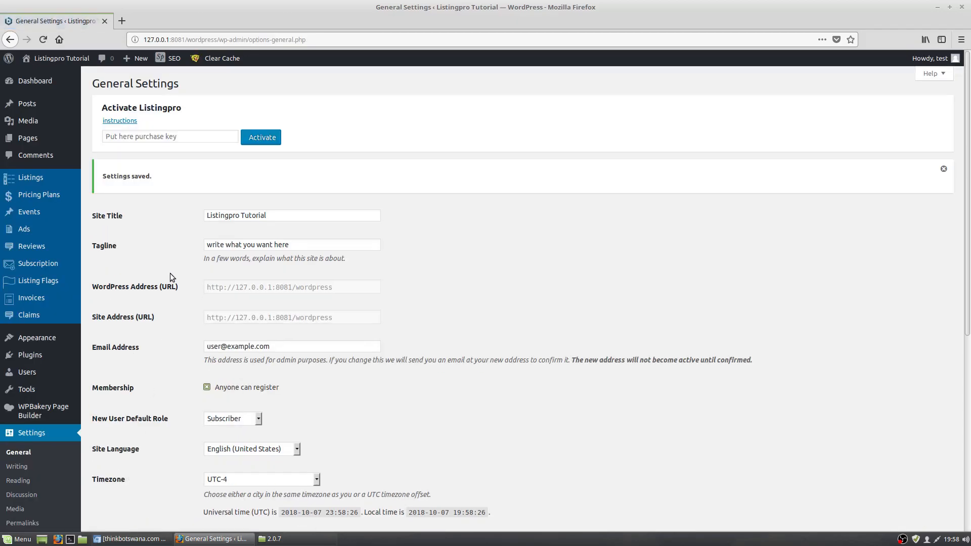
Step: Open the writing settings and review the default post category, post-by-email and update services options
left_click(17, 466)
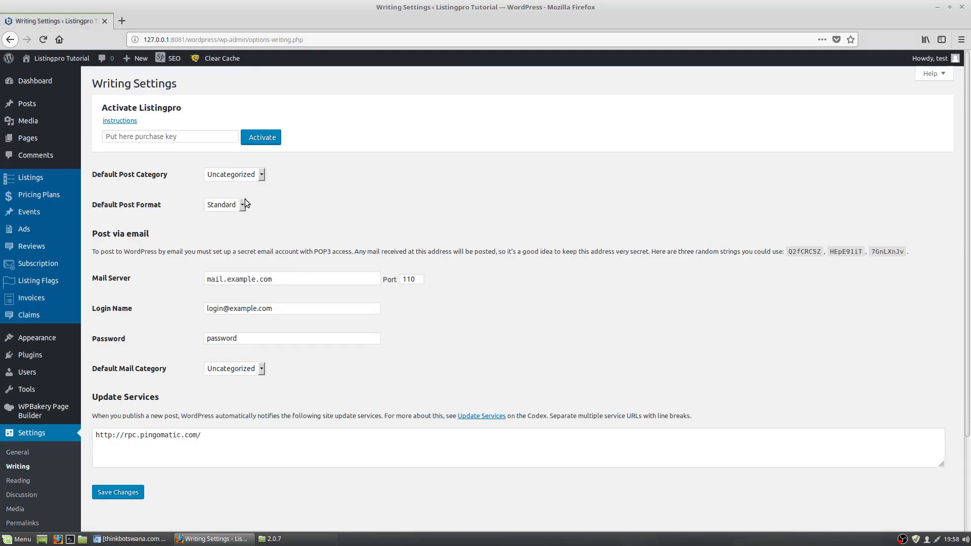
left_click(250, 175)
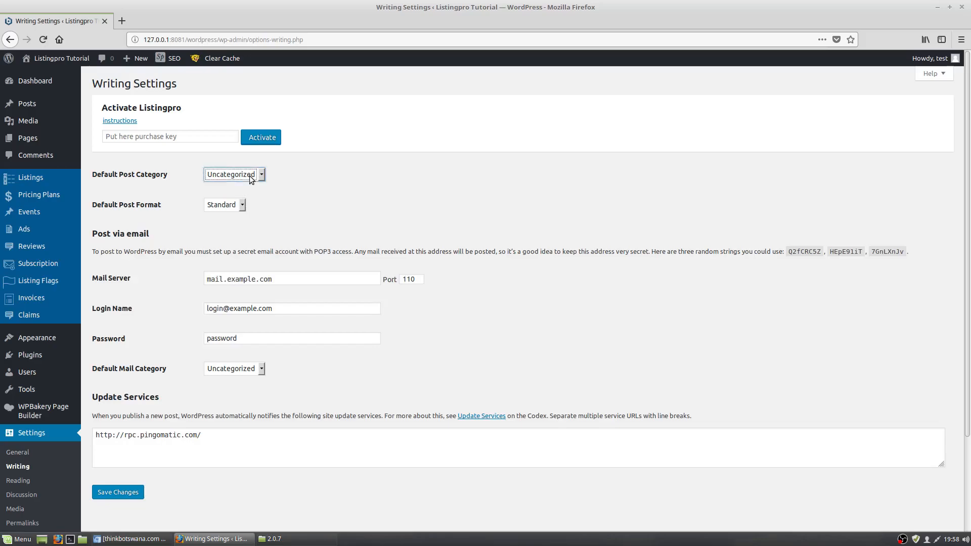
left_click(296, 179)
scroll(283, 366, "down", 2)
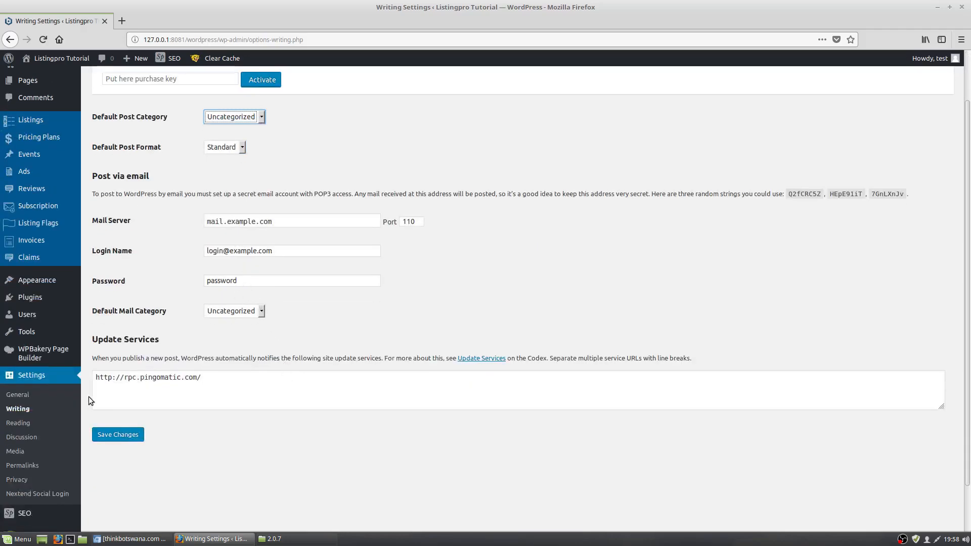
left_click(28, 411)
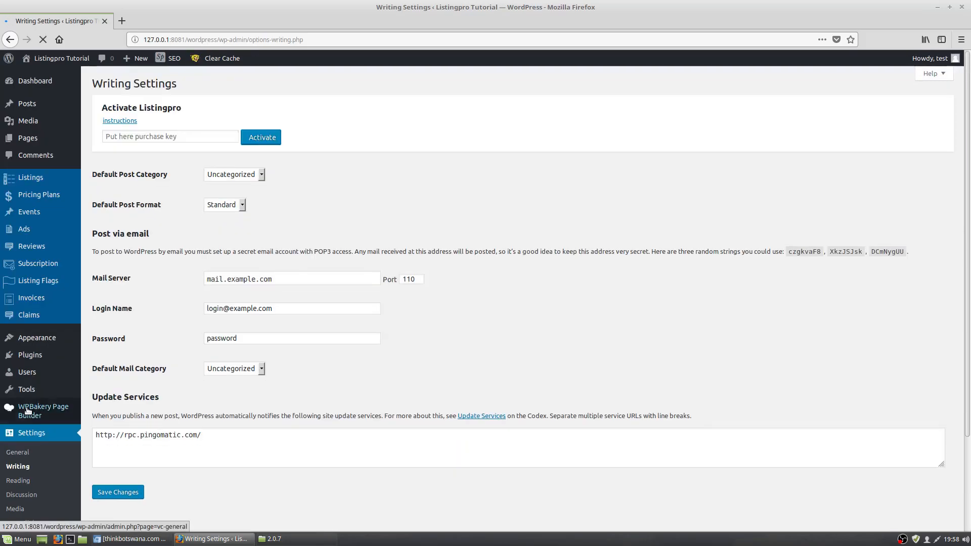
Step: In the reading settings, set blog pages to show at most 20 posts and syndication feeds the most recent 20 items
left_click(22, 481)
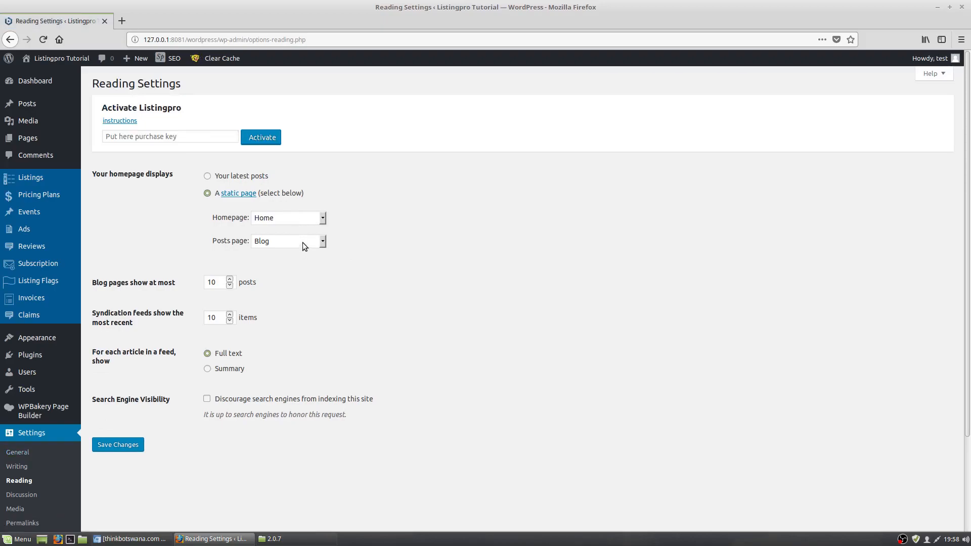
left_click(230, 280)
left_click(230, 285)
double_click(214, 320)
type("20")
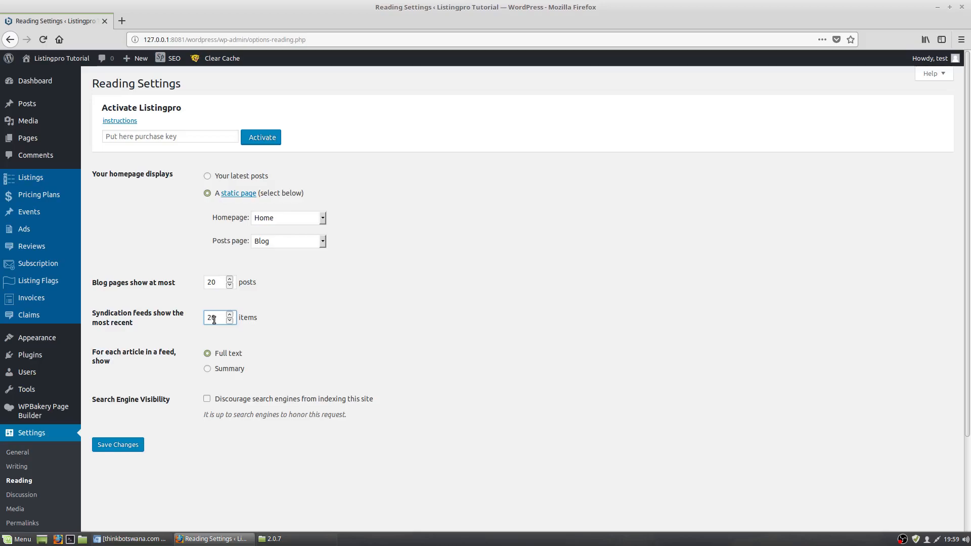
Step: Show each article in a feed as a summary and save the reading settings
left_click(207, 369)
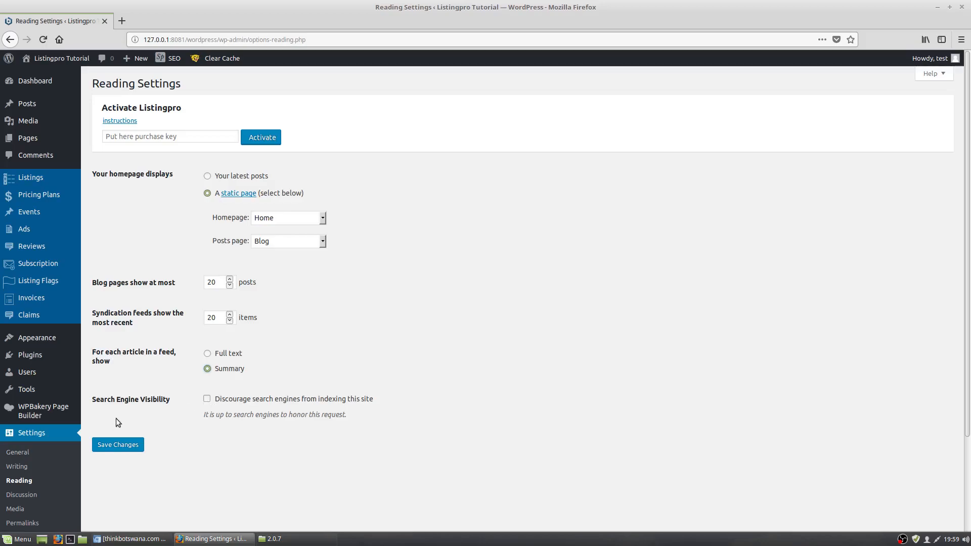
left_click(116, 443)
left_click(116, 444)
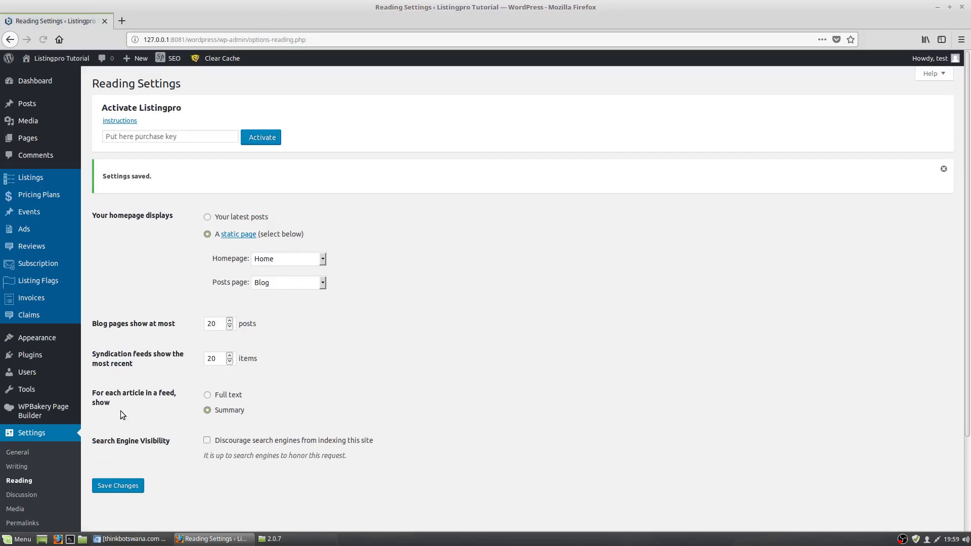
Step: Open the discussion settings and review the article, comment, email notification and moderation options
scroll(20, 403, "down", 3)
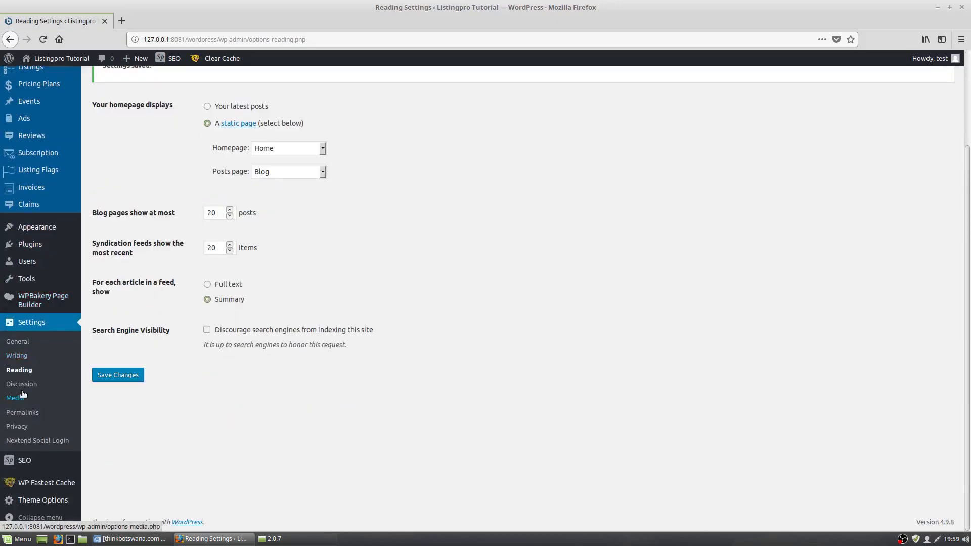
left_click(24, 387)
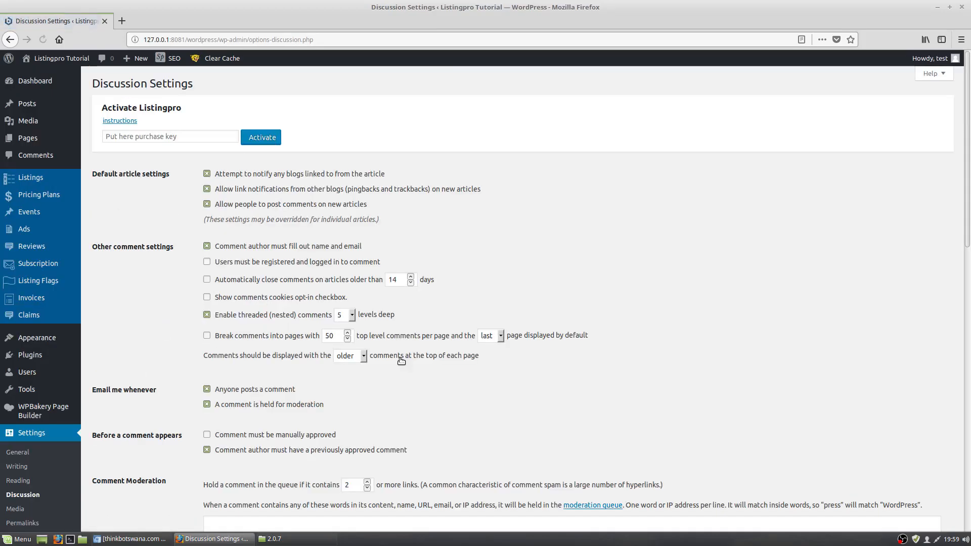
scroll(297, 223, "down", 4)
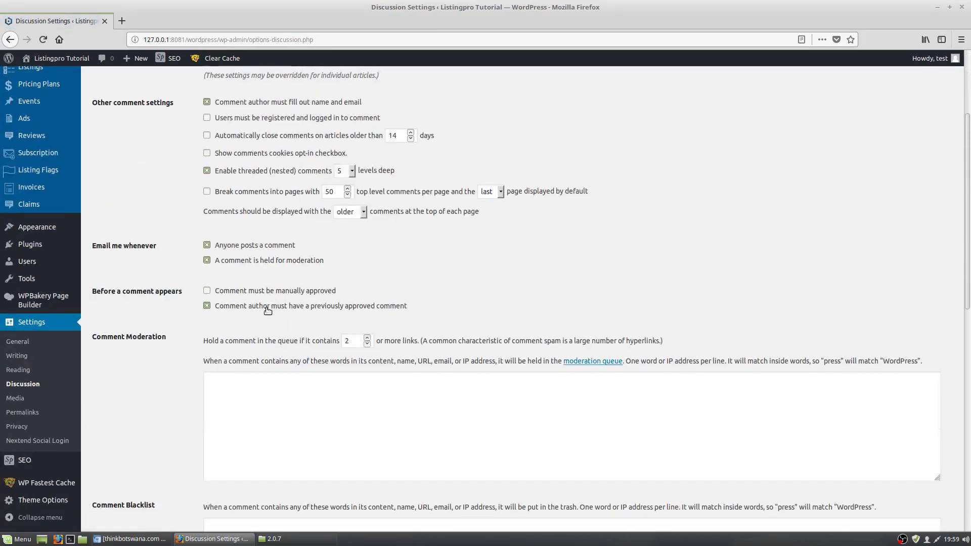
scroll(250, 269, "up", 4)
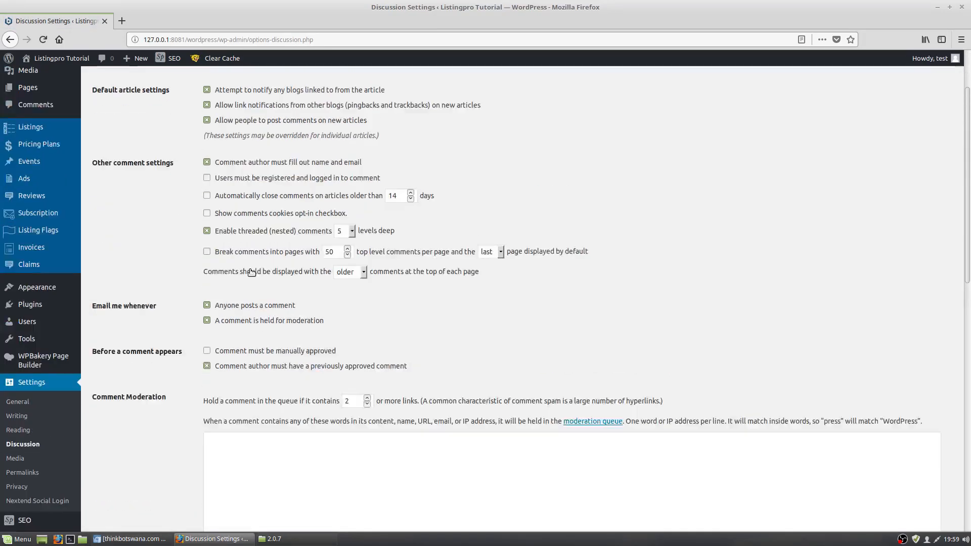
scroll(250, 269, "down", 2)
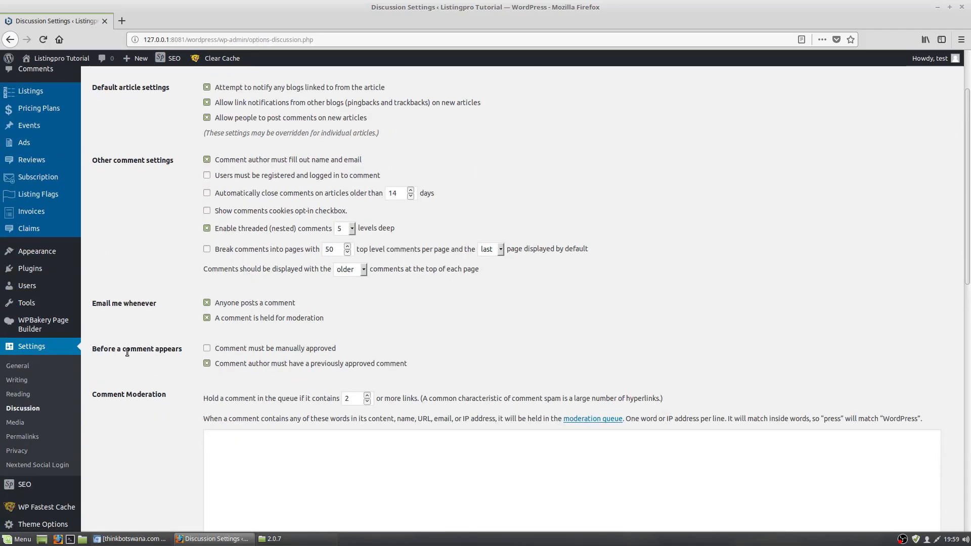
Step: Open the media settings and review the thumbnail, medium and large image sizes and the upload folder option
left_click(23, 422)
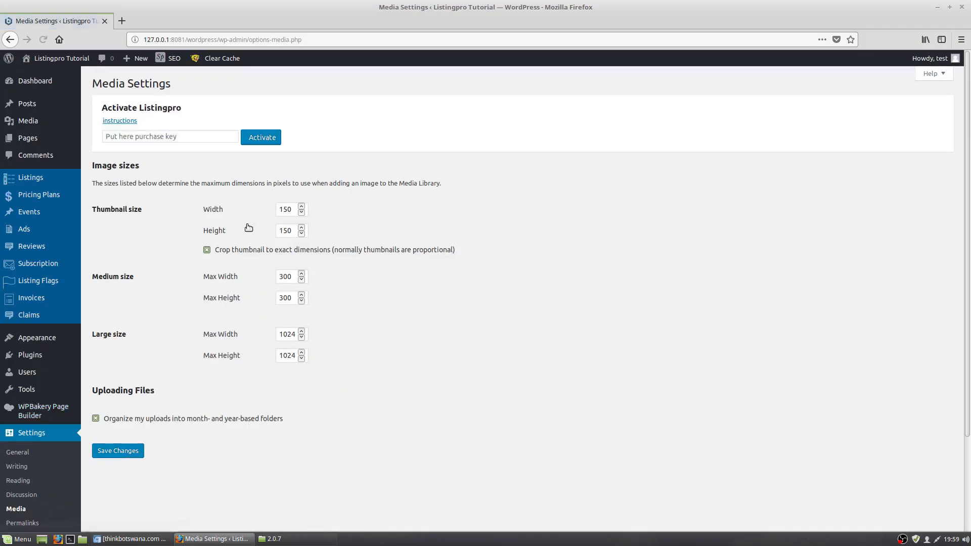
scroll(224, 239, "down", 2)
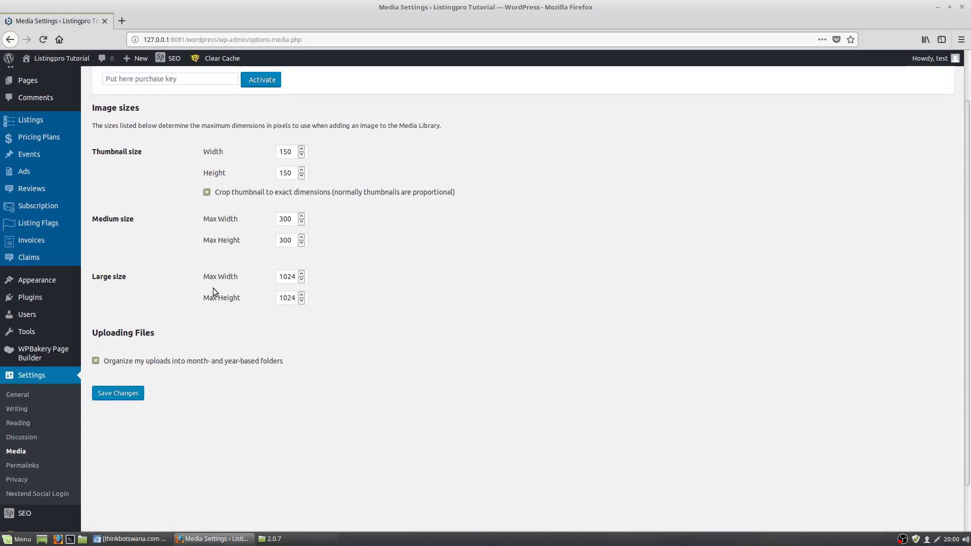
scroll(213, 285, "down", 1)
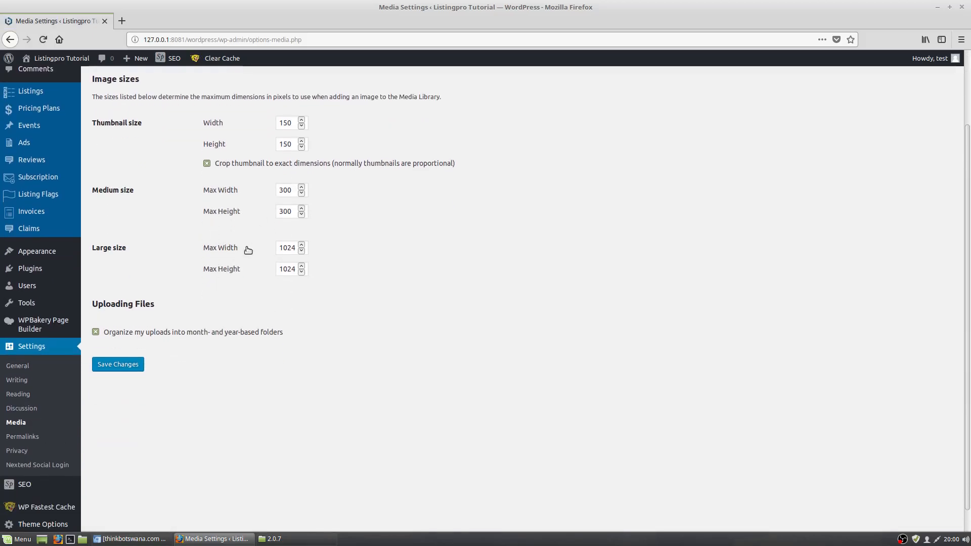
Step: Set the permalink structure to Post name and save the permalink settings twice
left_click(17, 438)
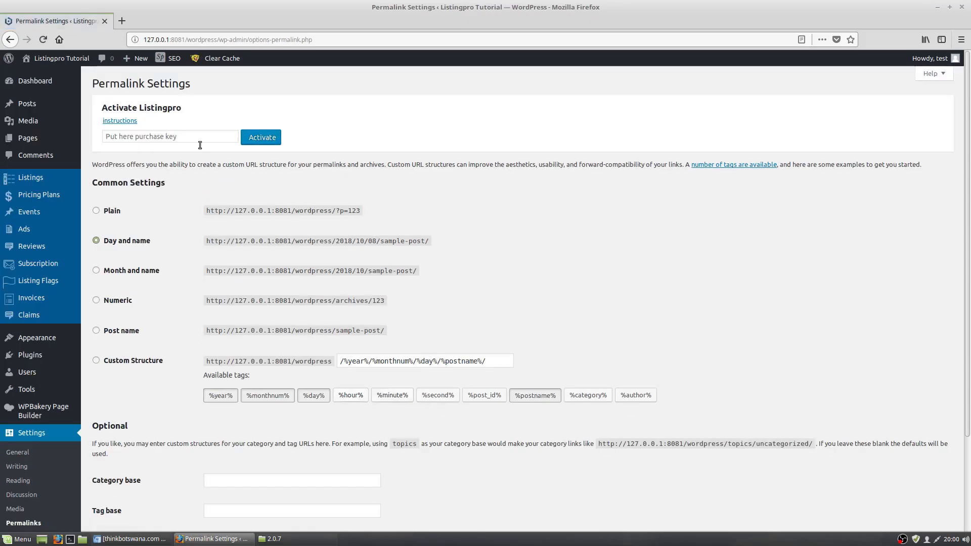
left_click(97, 331)
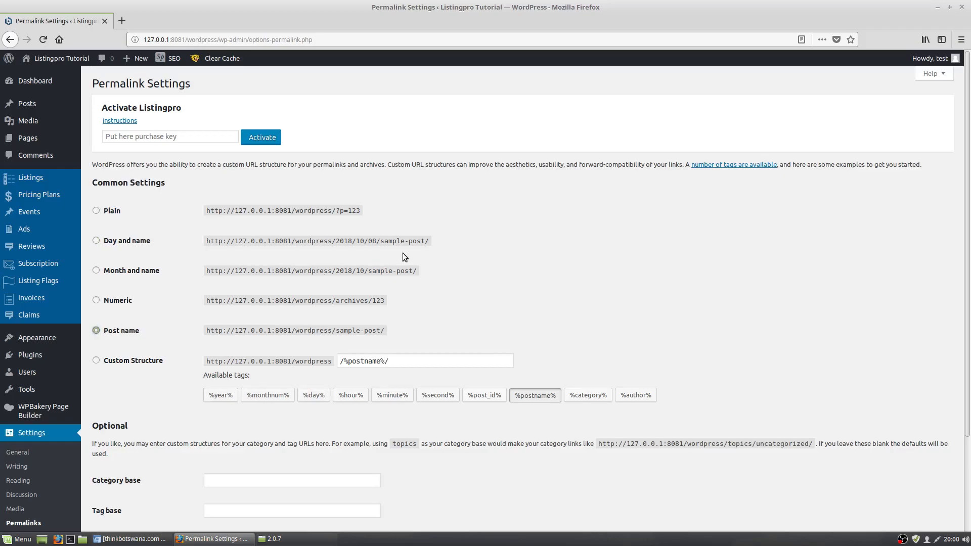
scroll(402, 253, "down", 4)
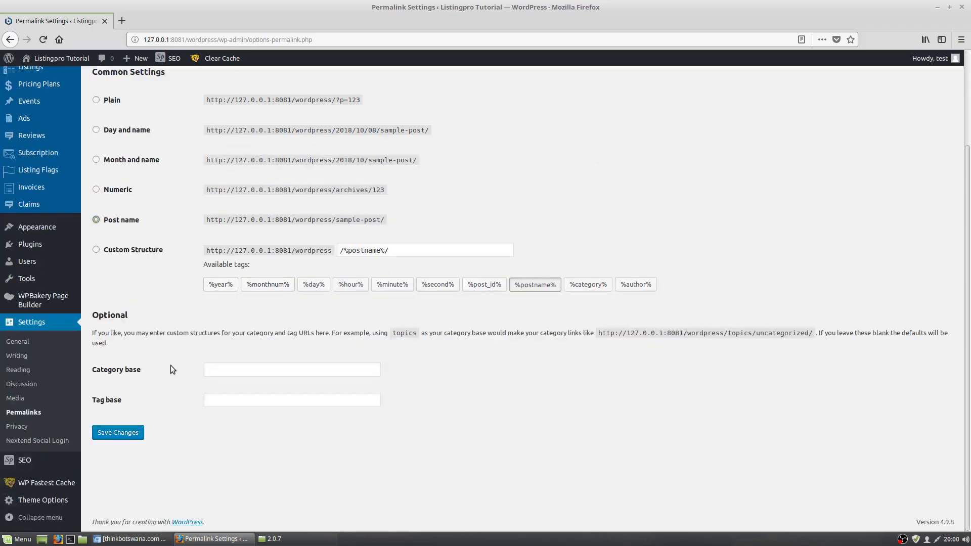
left_click(119, 436)
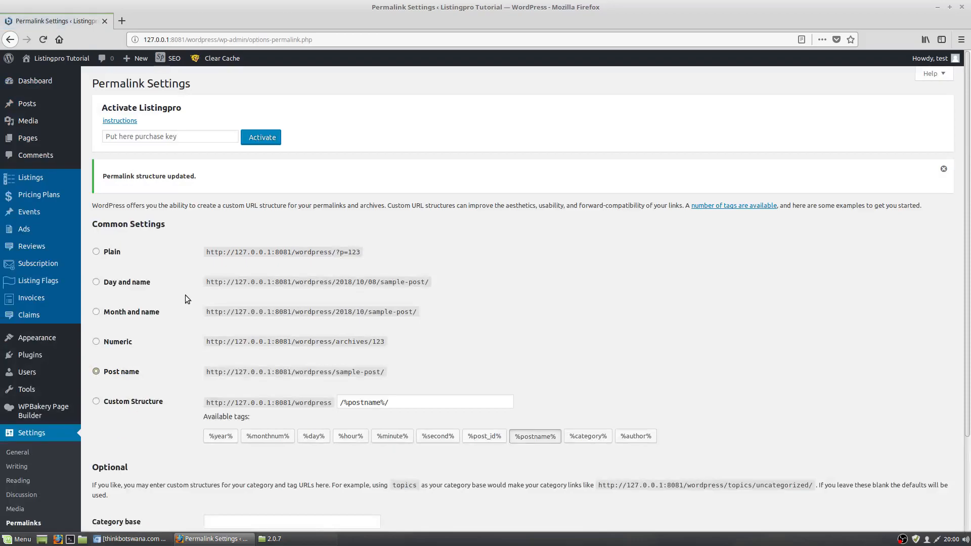
scroll(180, 344, "down", 3)
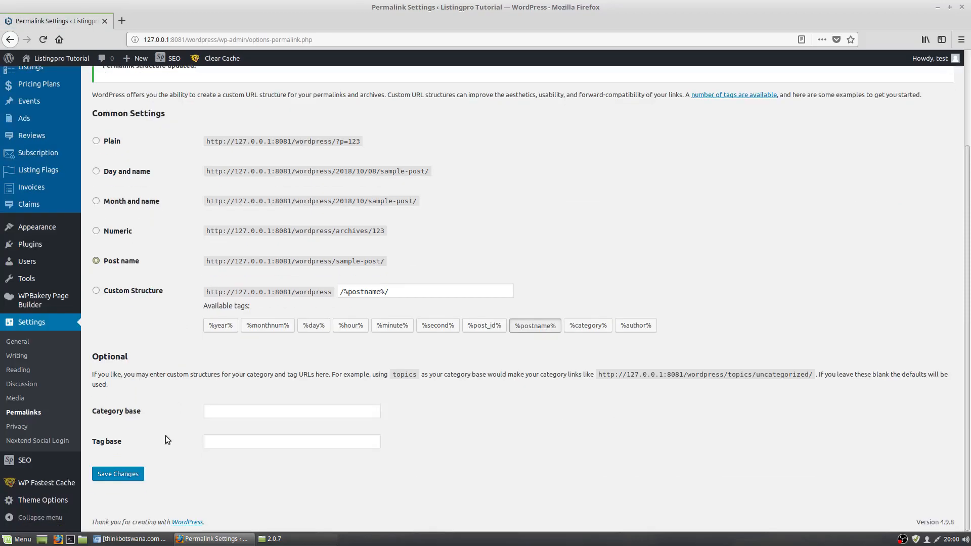
left_click(126, 477)
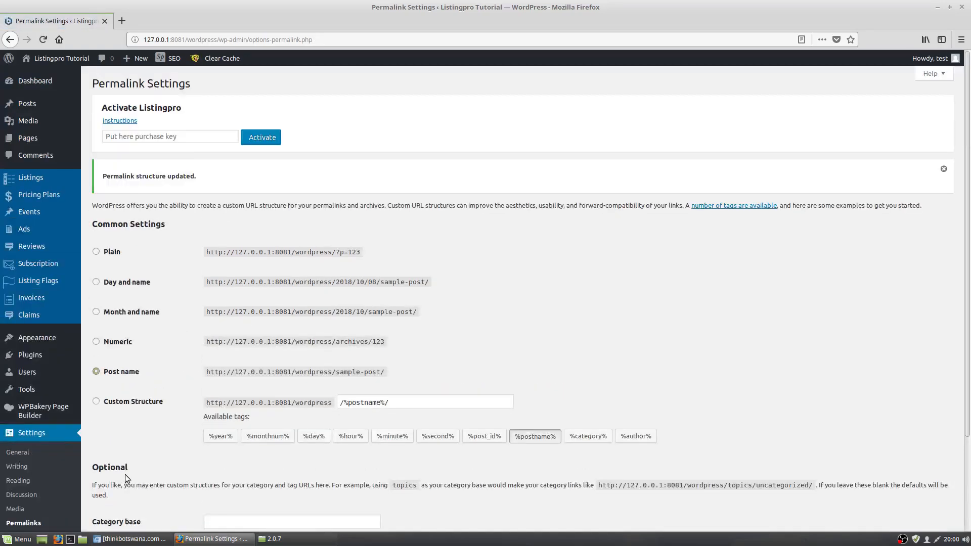
Step: Open the privacy settings and review the options for selecting or creating a Privacy Policy page
scroll(116, 453, "down", 3)
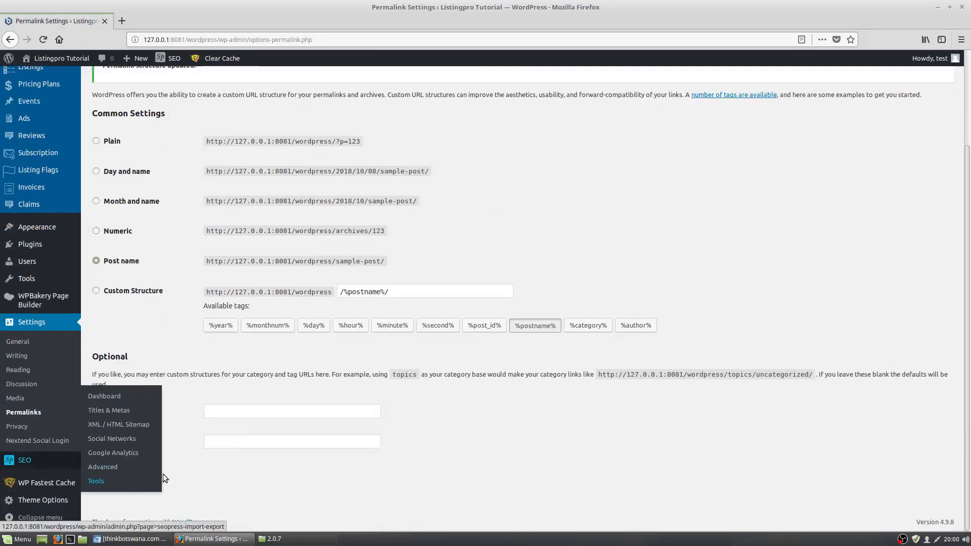
left_click(18, 428)
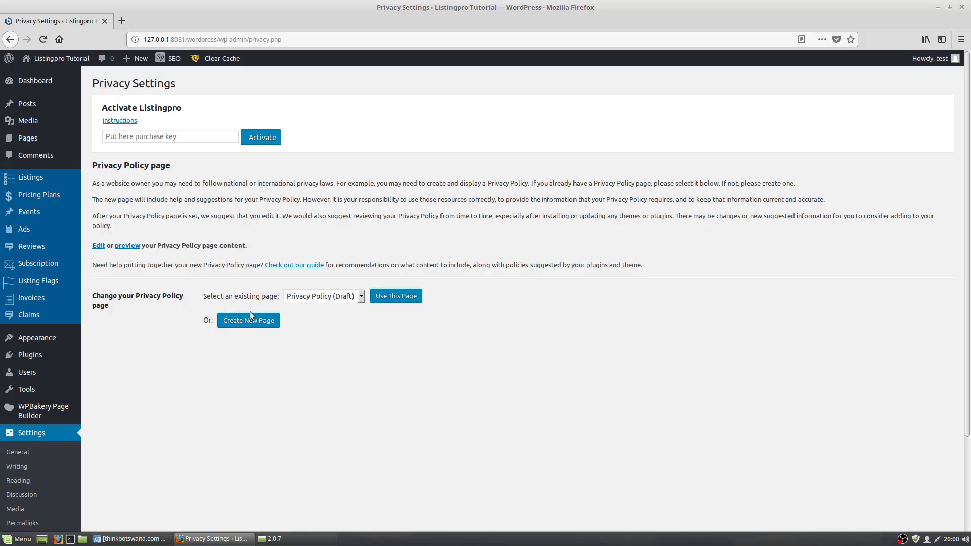
scroll(114, 378, "down", 3)
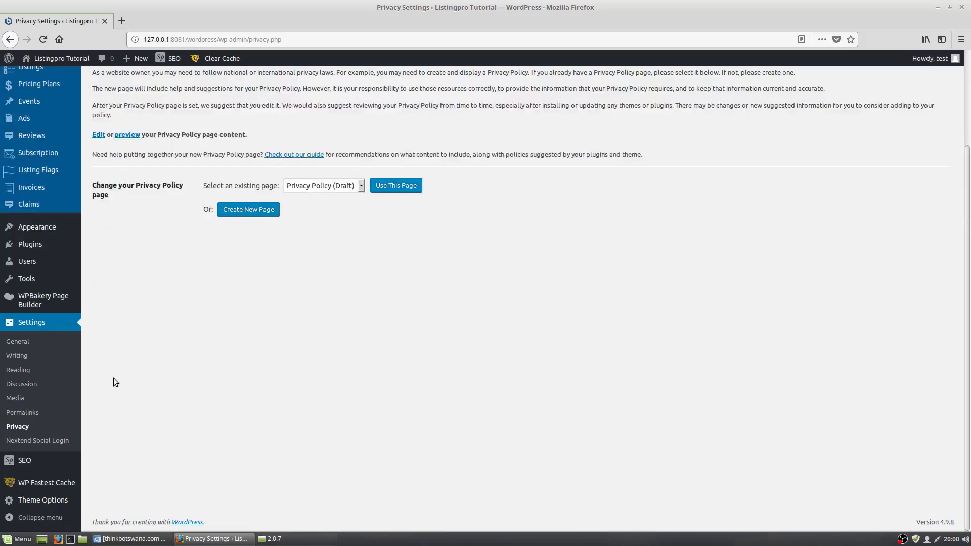
scroll(113, 378, "up", 3)
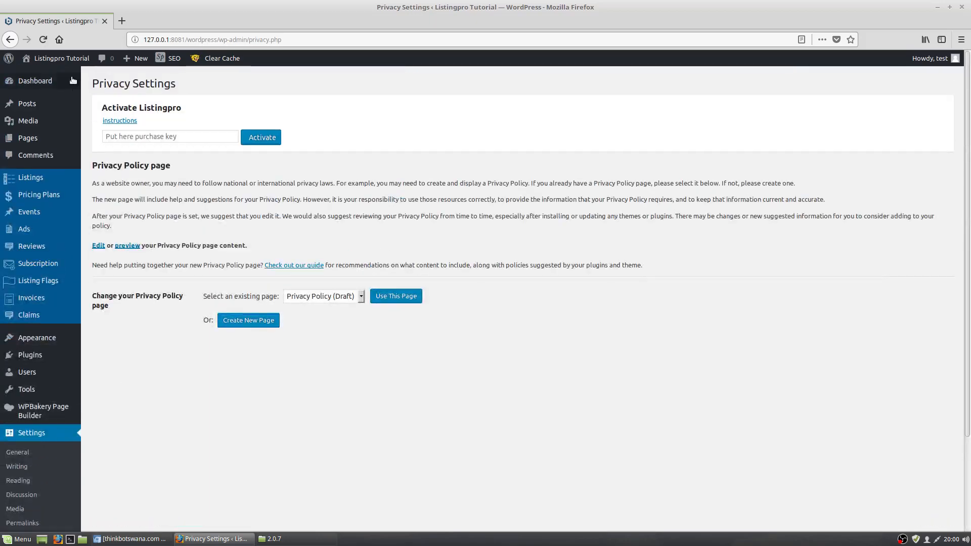
Step: Visit the site's front end and look through the homepage from the search banner down to the footer and back
mouse_move(62, 60)
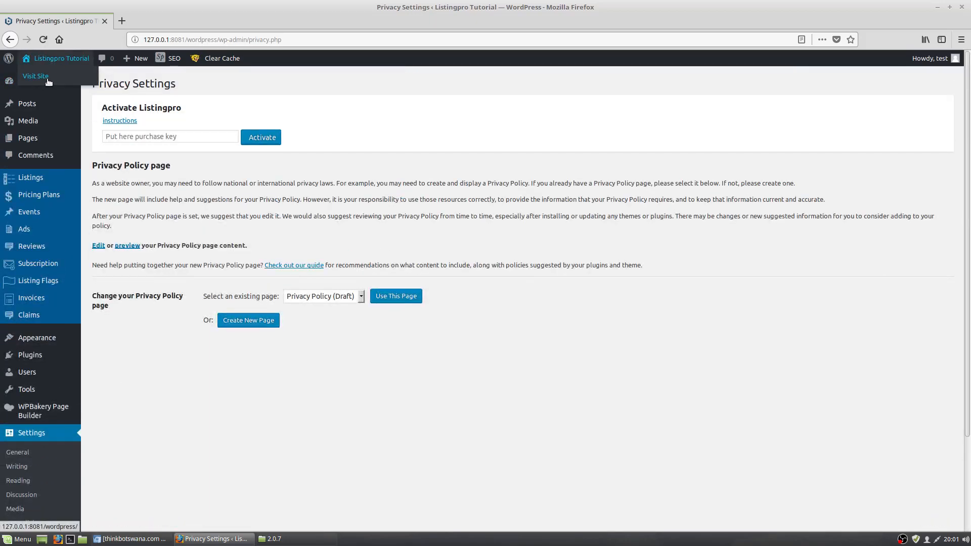
left_click(48, 79)
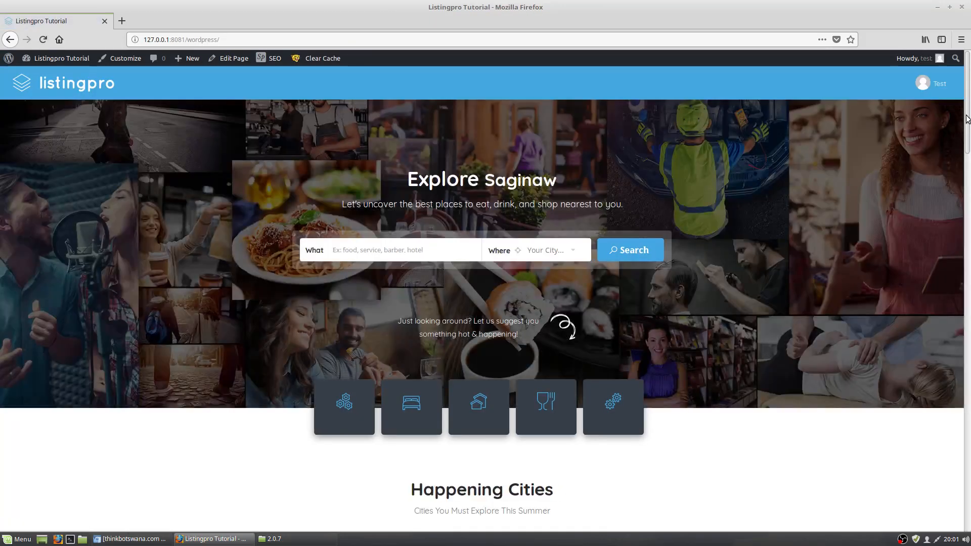
left_click_drag(967, 115, 917, 202)
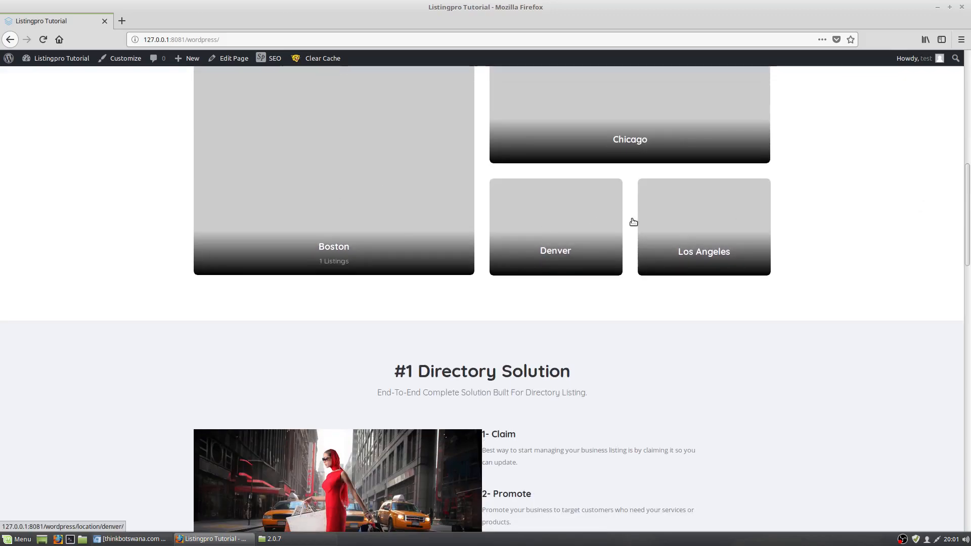
left_click_drag(969, 235, 970, 498)
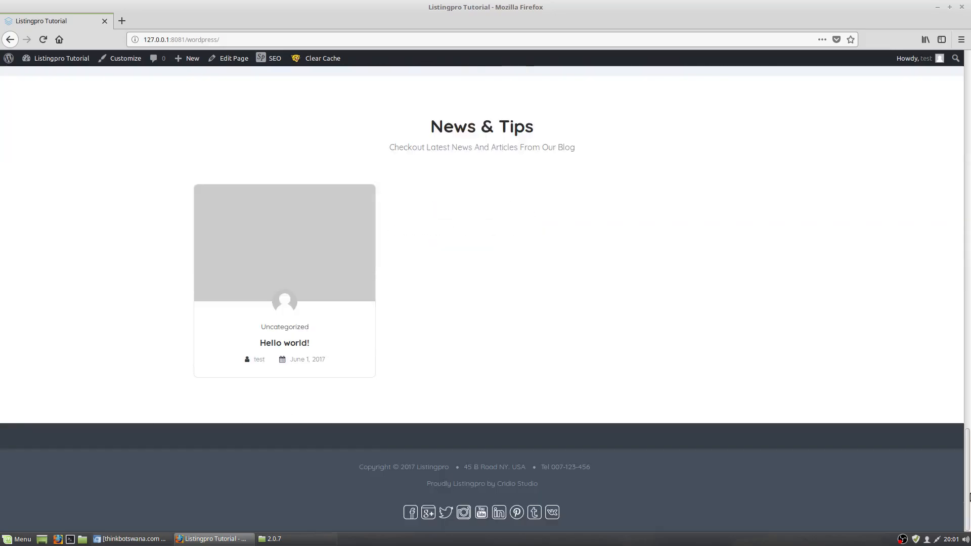
left_click_drag(969, 455, 969, 115)
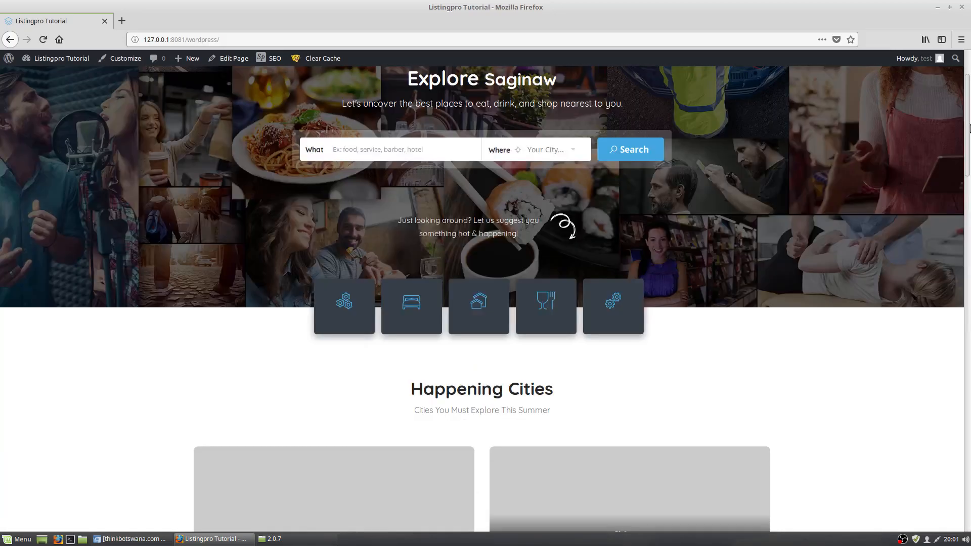
scroll(60, 107, "up", 3)
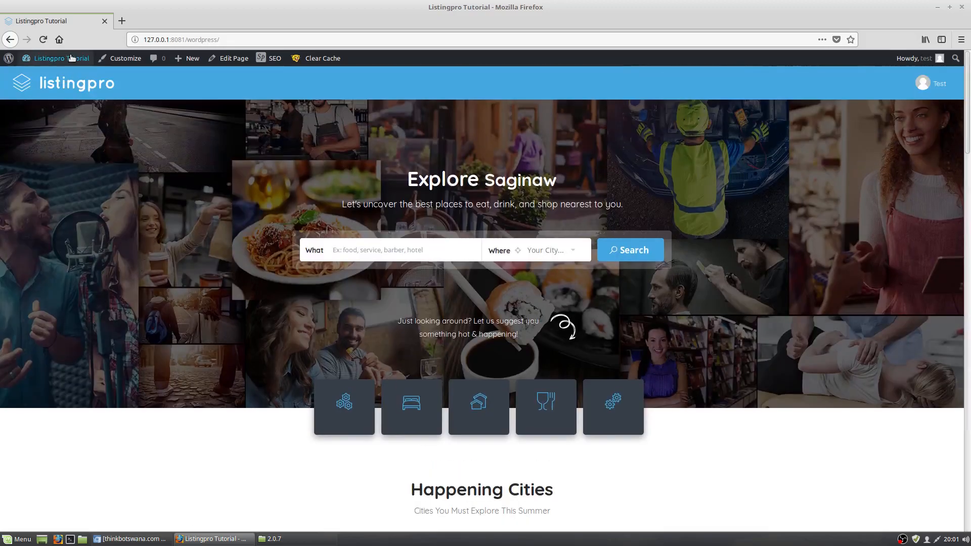
Step: Open the WordPress dashboard in a new browser tab and place that tab before the homepage tab
mouse_move(66, 58)
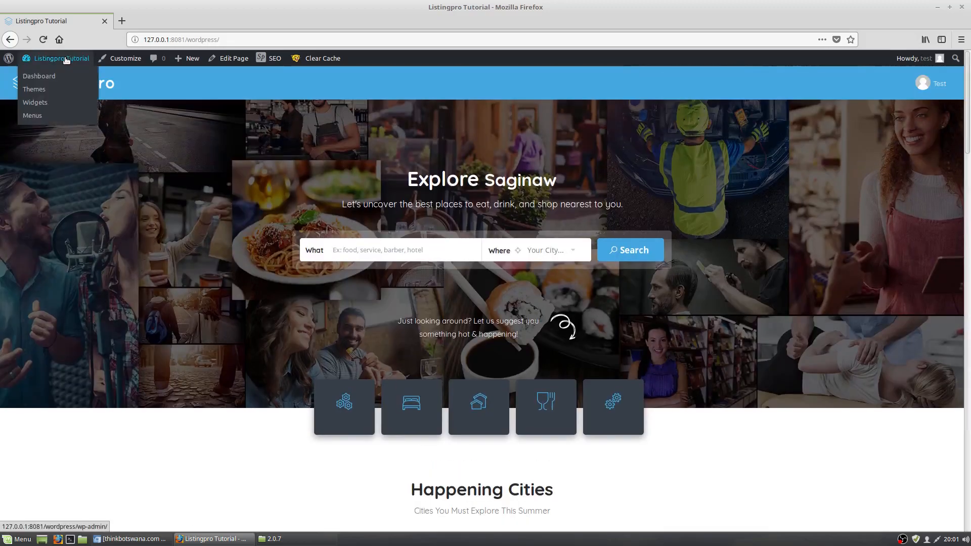
right_click(41, 77)
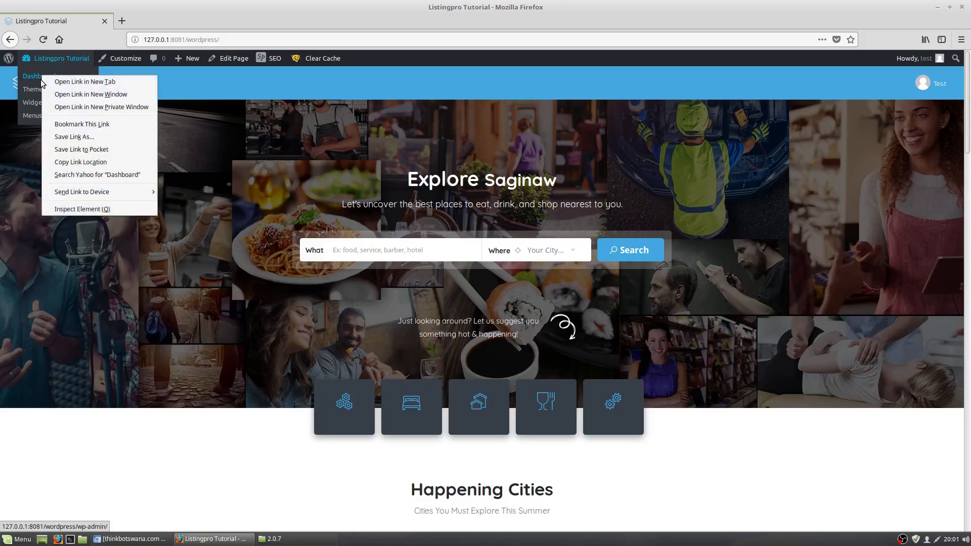
left_click(42, 82)
right_click(48, 77)
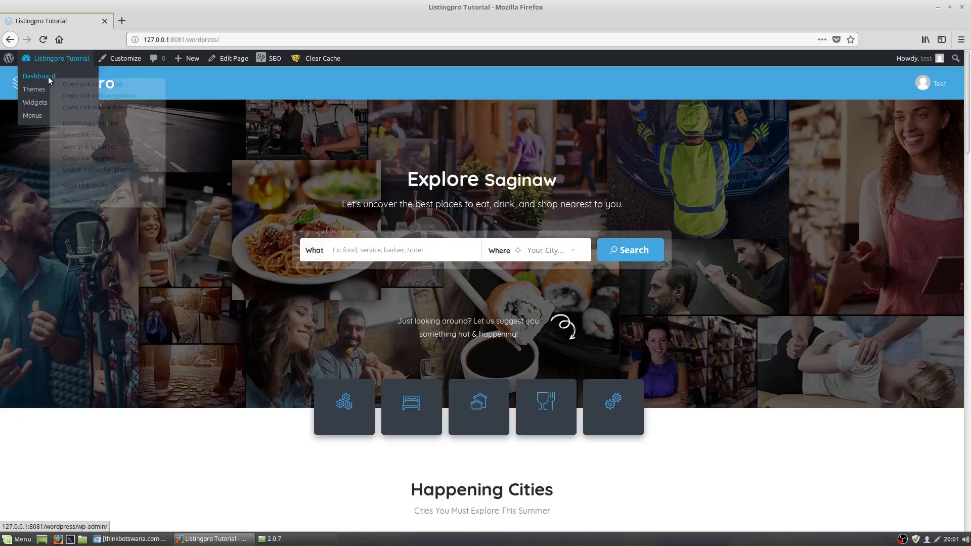
left_click(76, 83)
left_click_drag(174, 23, 52, 23)
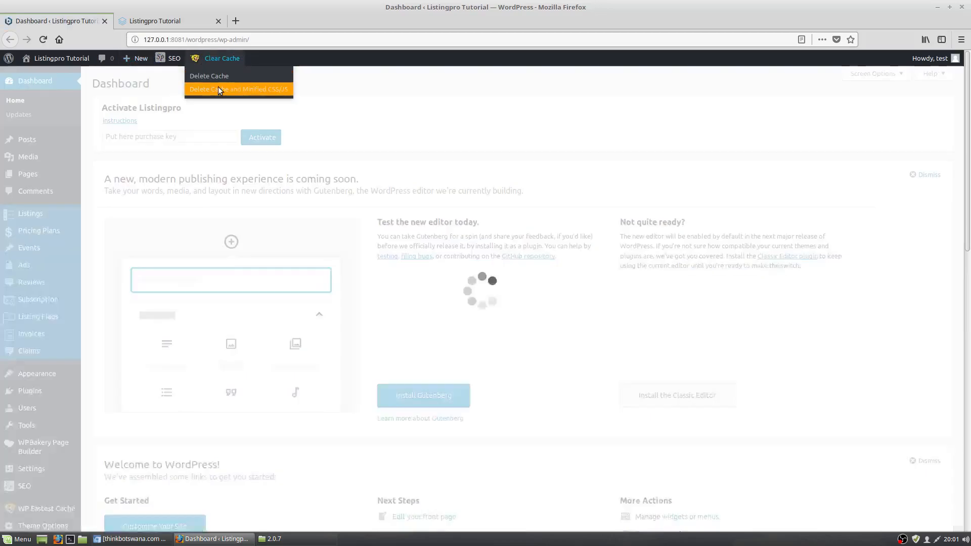
Step: Open the list of all pages and look through the site's pages
mouse_move(25, 215)
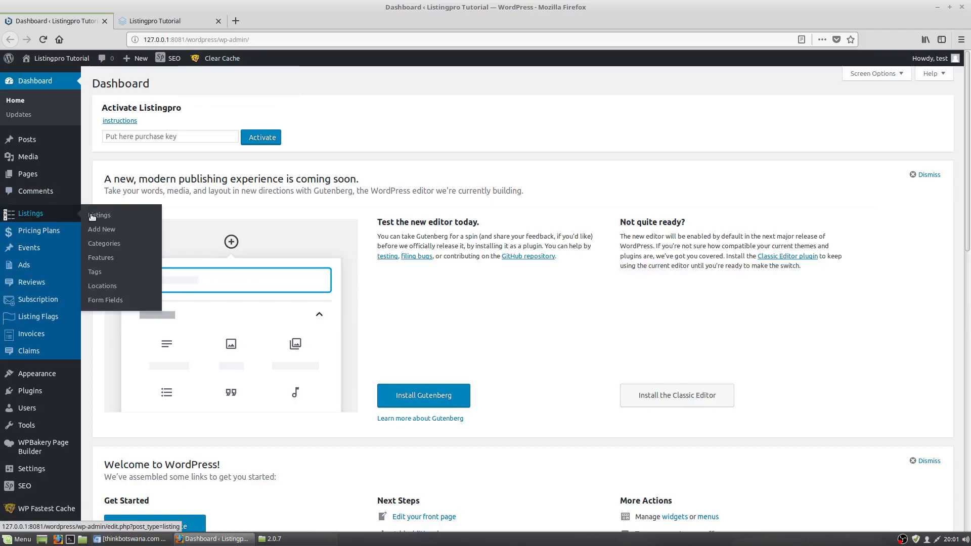
left_click(36, 177)
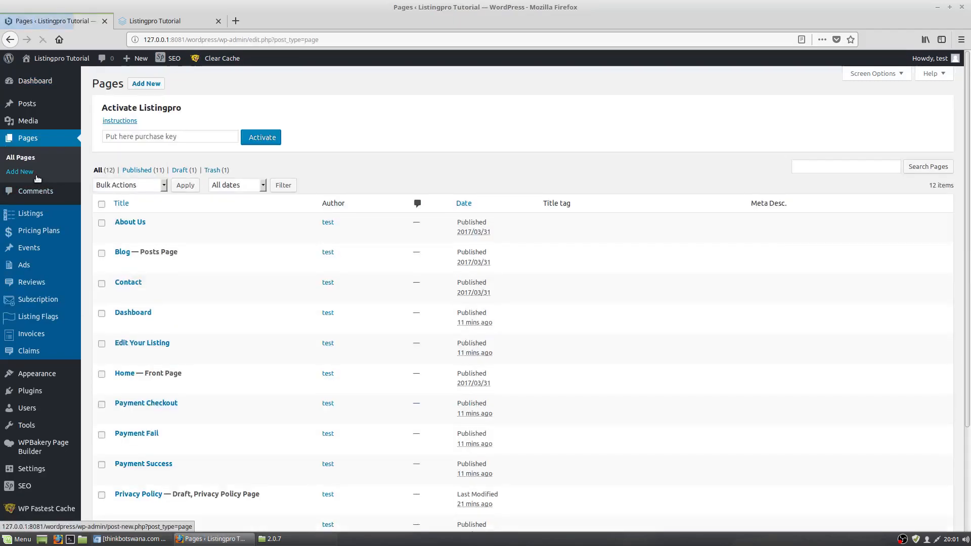
scroll(342, 279, "down", 2)
scroll(342, 279, "down", 3)
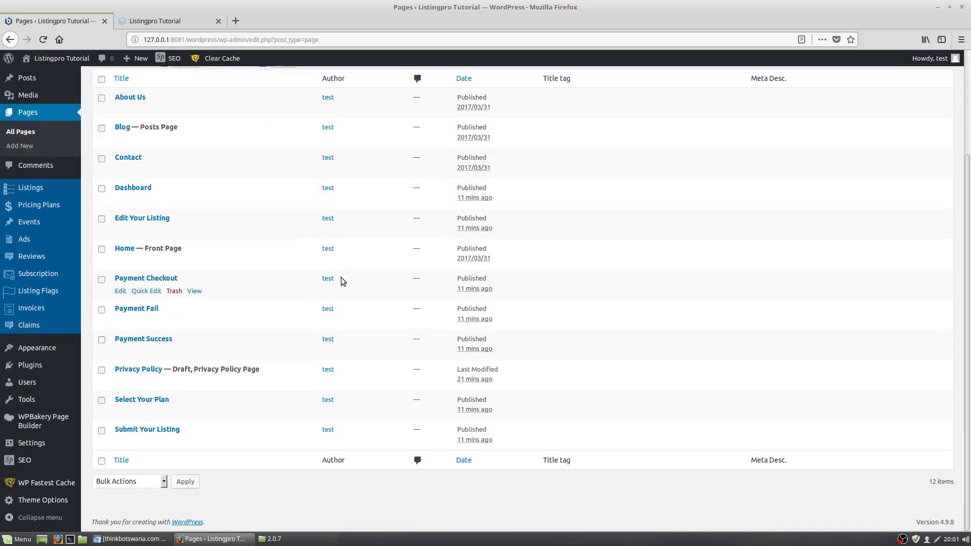
scroll(341, 283, "up", 5)
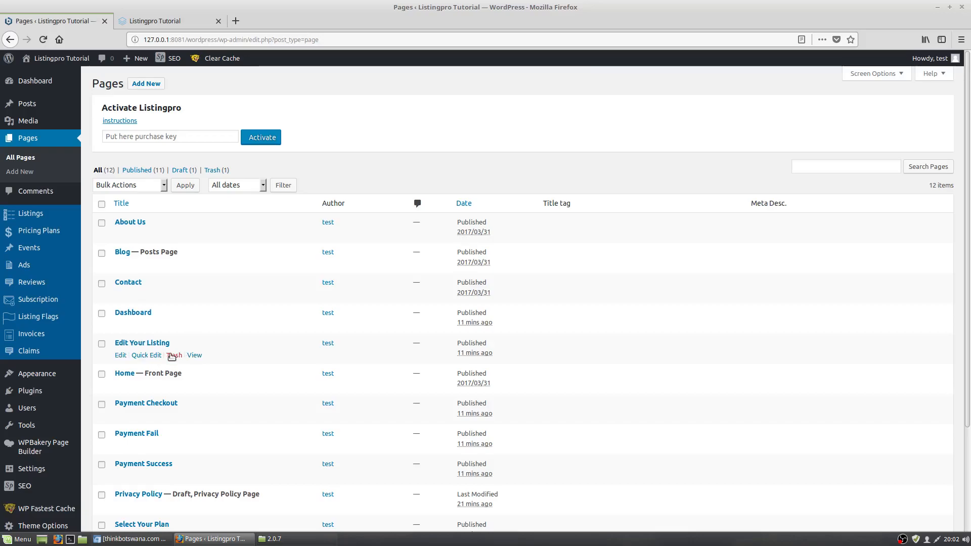
Step: Open the Home page for editing, review its WPBakery elements and SEO settings, and update the page
left_click(132, 376)
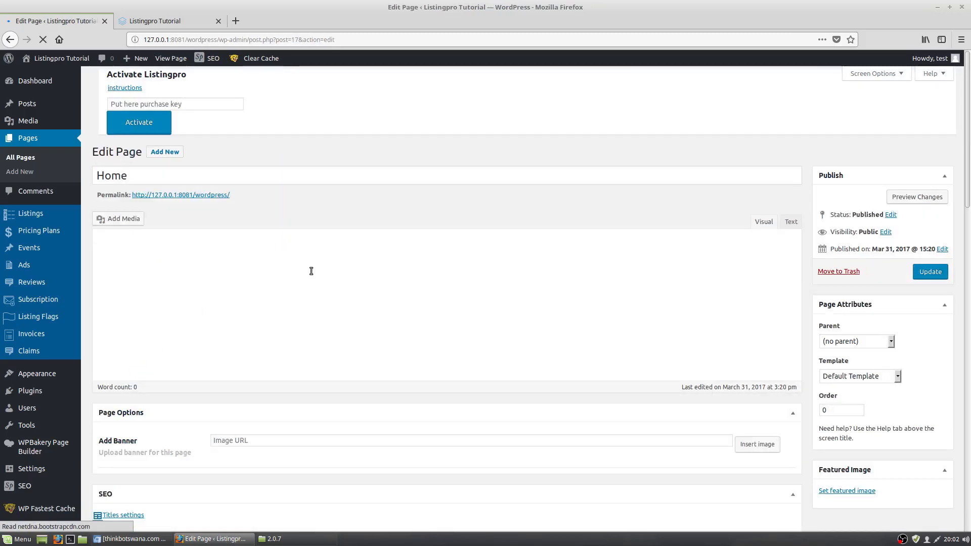
scroll(311, 271, "down", 4)
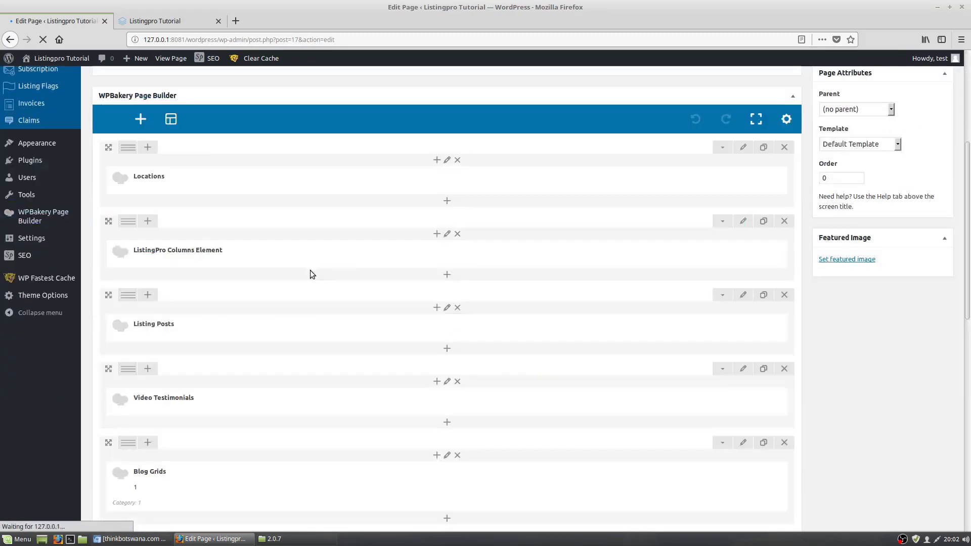
scroll(310, 270, "down", 4)
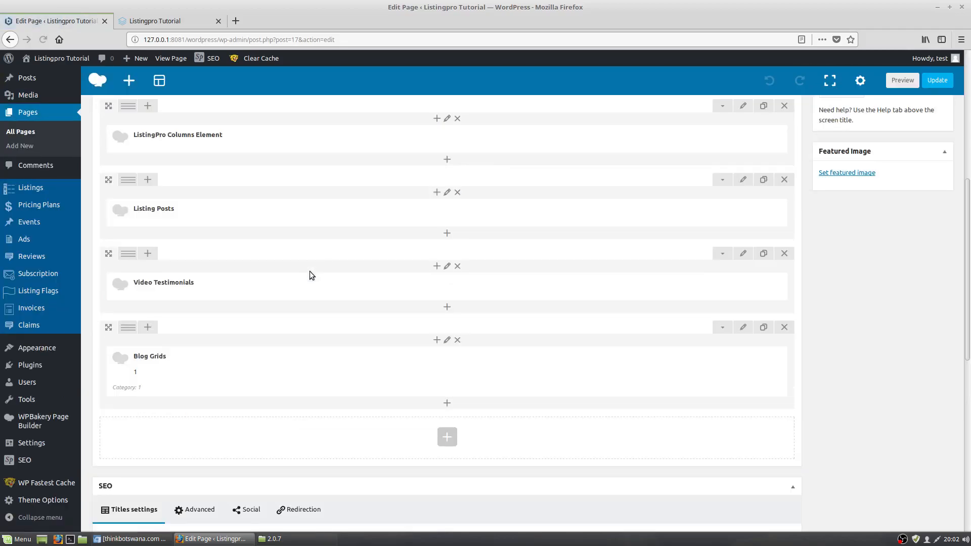
scroll(311, 273, "down", 10)
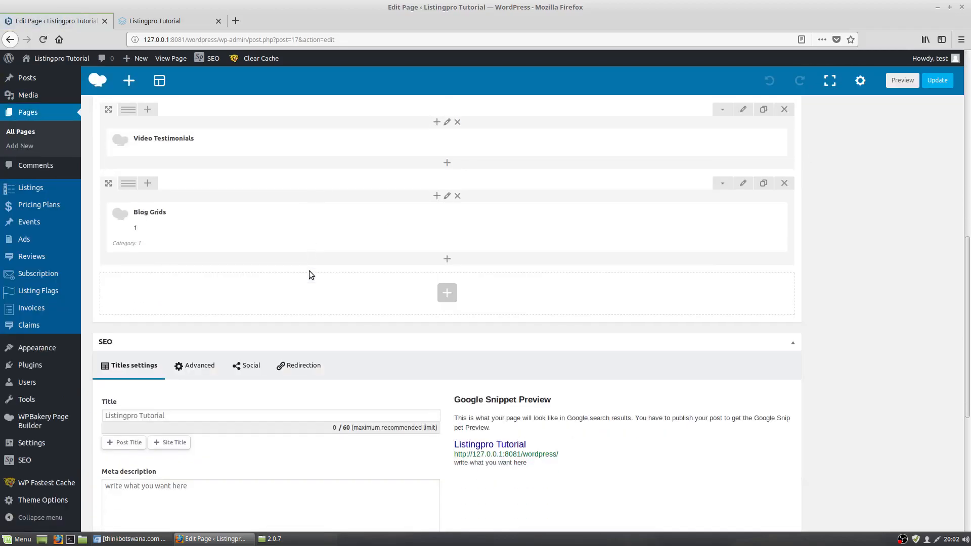
scroll(310, 272, "down", 5)
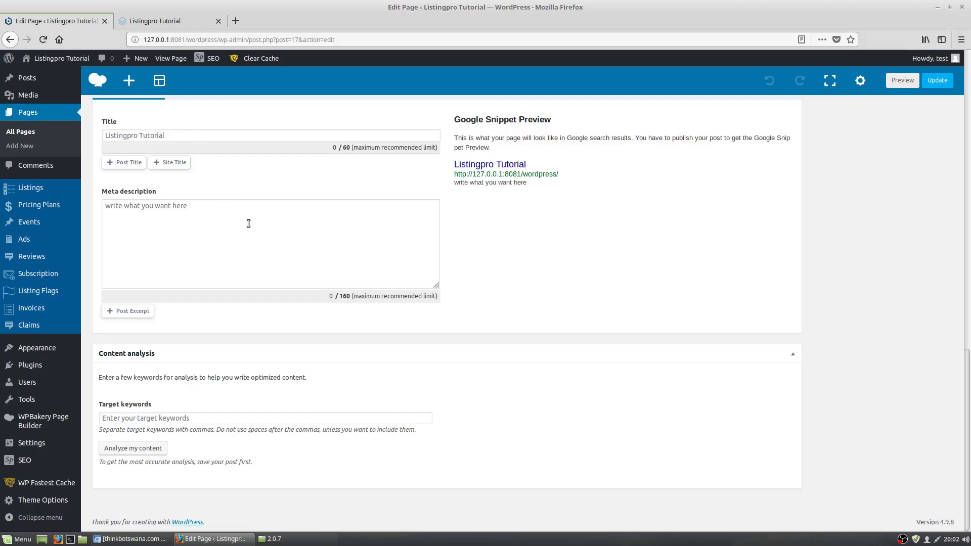
scroll(647, 249, "up", 2)
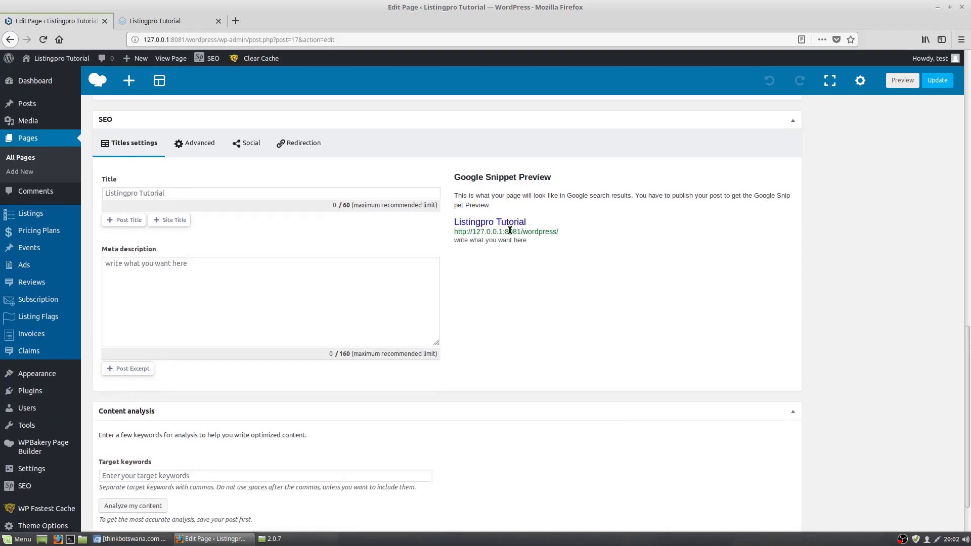
left_click(969, 165)
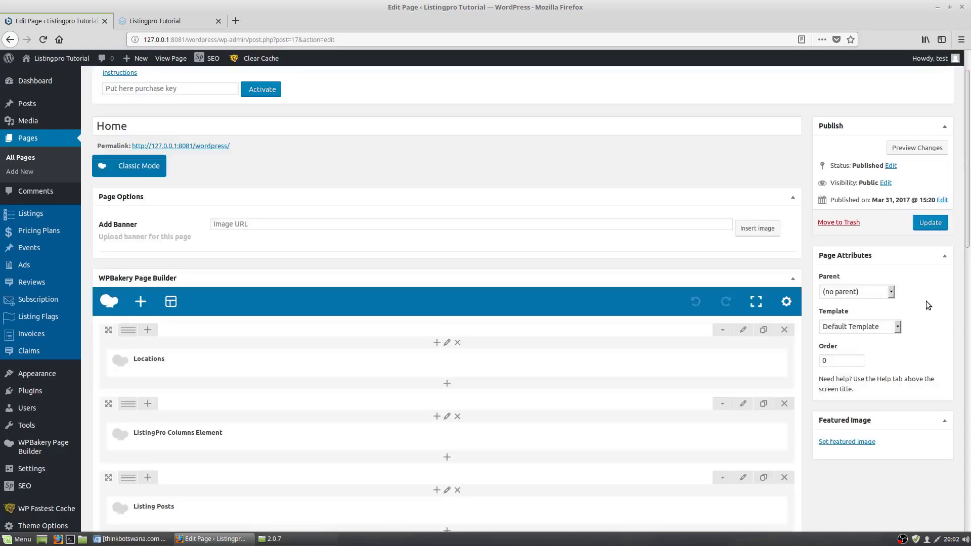
left_click(933, 227)
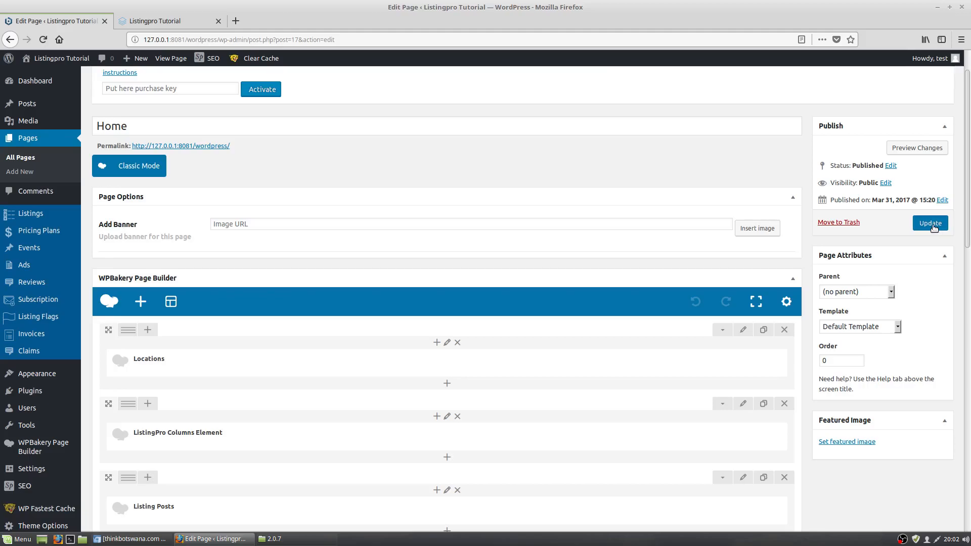
Step: Try the Post Title and Site Title variables in the Home page's SEO title
left_click_drag(969, 173, 969, 272)
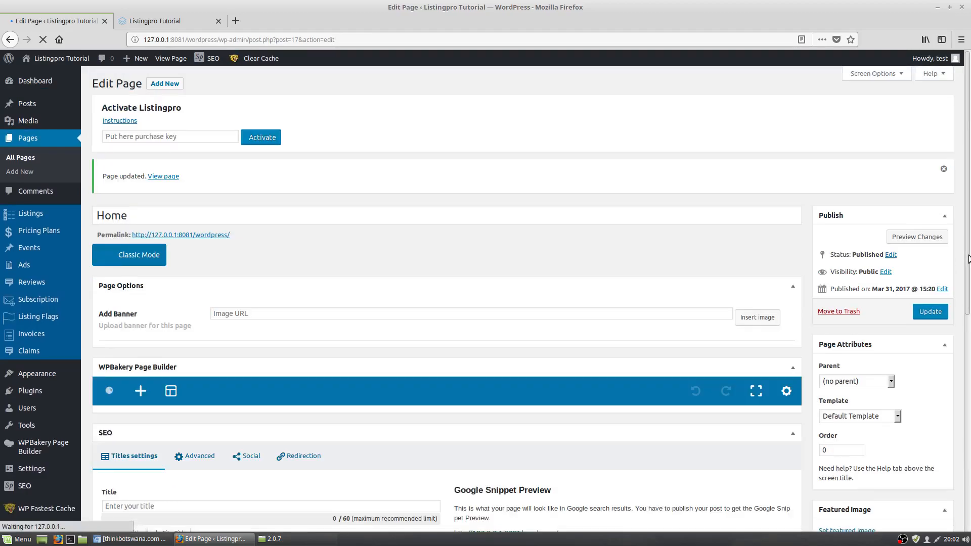
left_click_drag(969, 251, 969, 395)
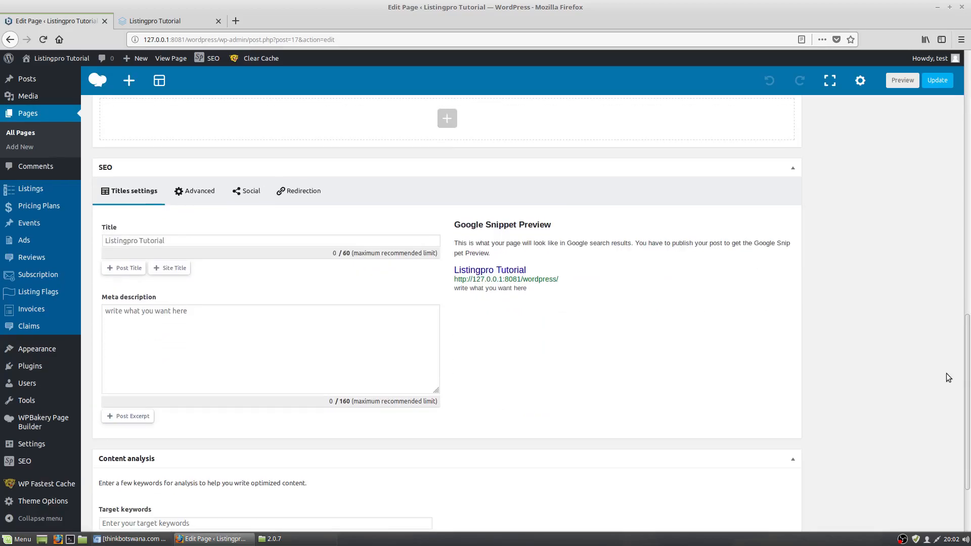
left_click(118, 269)
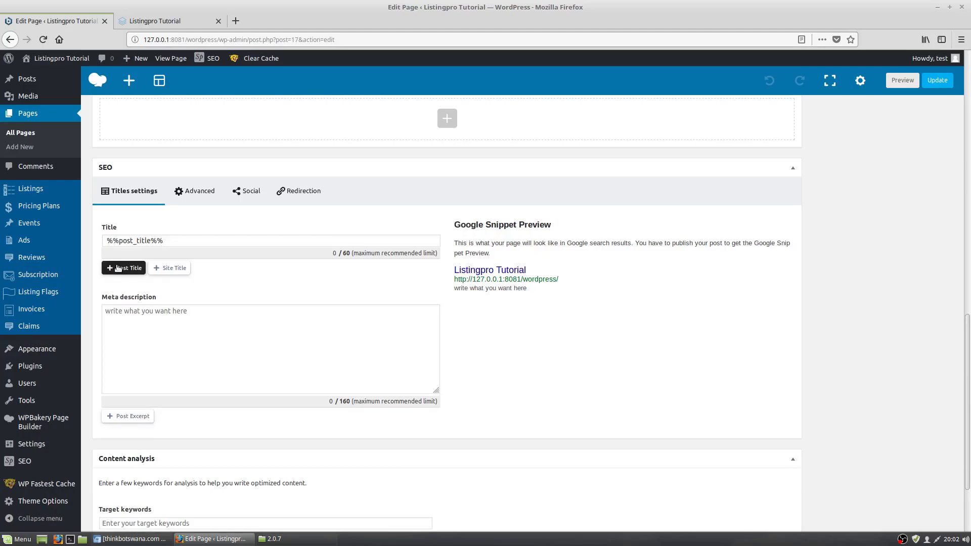
left_click(167, 270)
left_click_drag(245, 242, 72, 236)
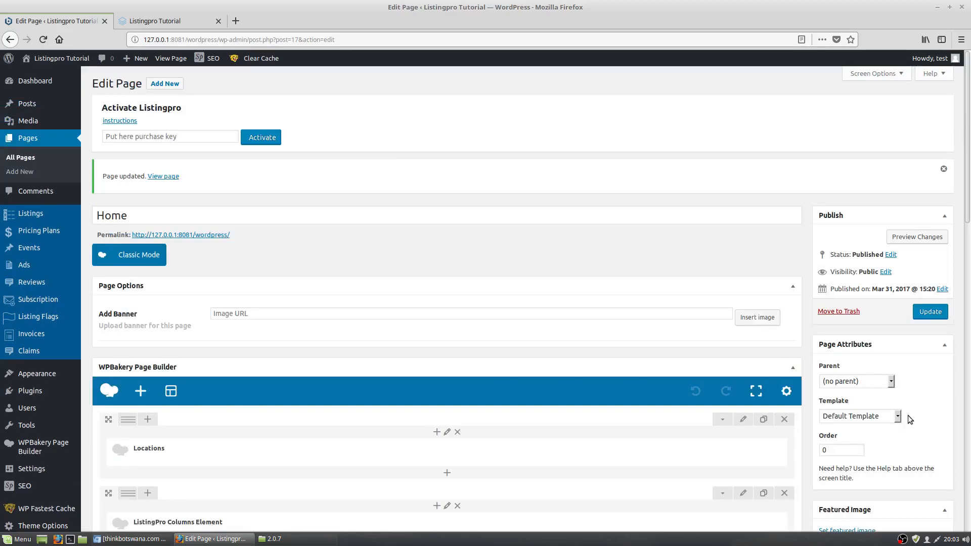
Step: Open the Locations element's settings and compare the selected locations with the Happening Cities section on the front end
scroll(420, 213, "down", 5)
mouse_move(178, 249)
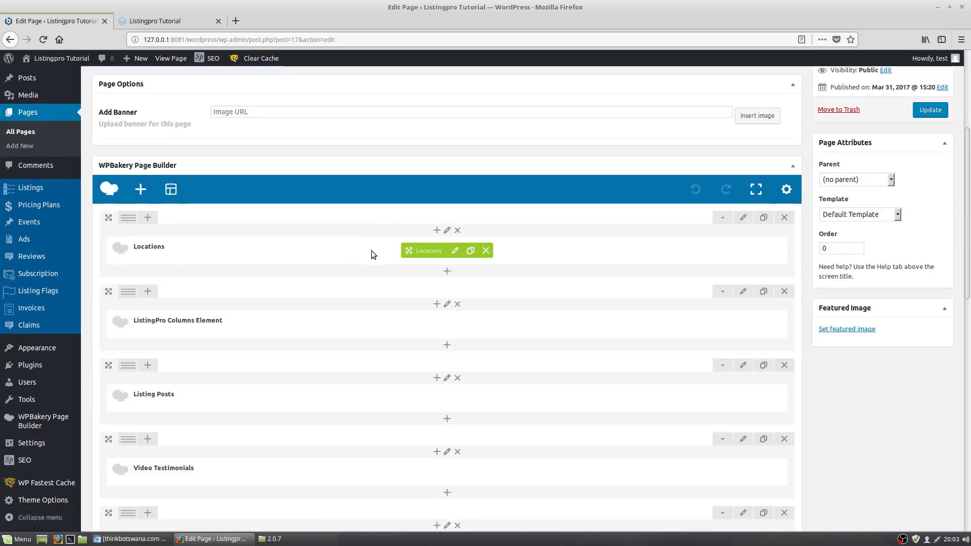
left_click(455, 252)
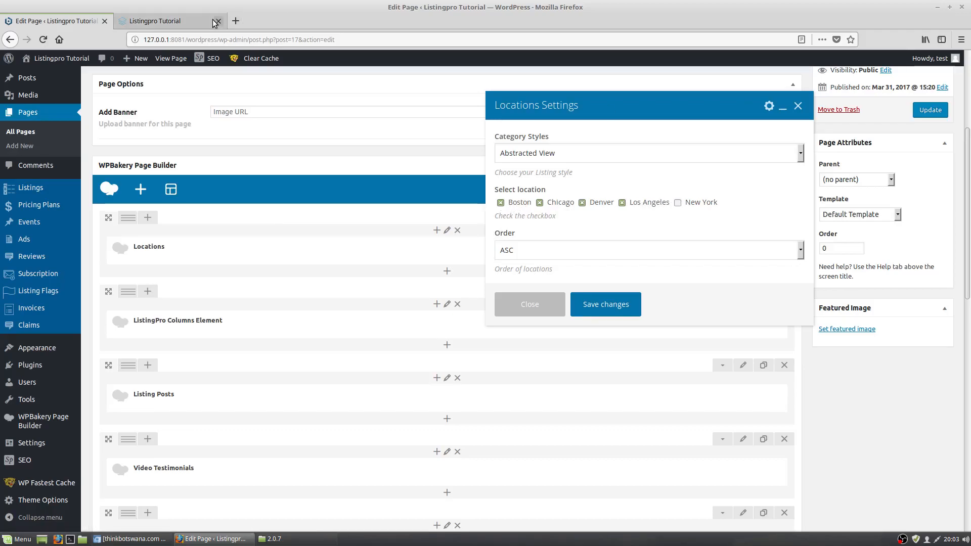
left_click(176, 21)
scroll(677, 195, "down", 6)
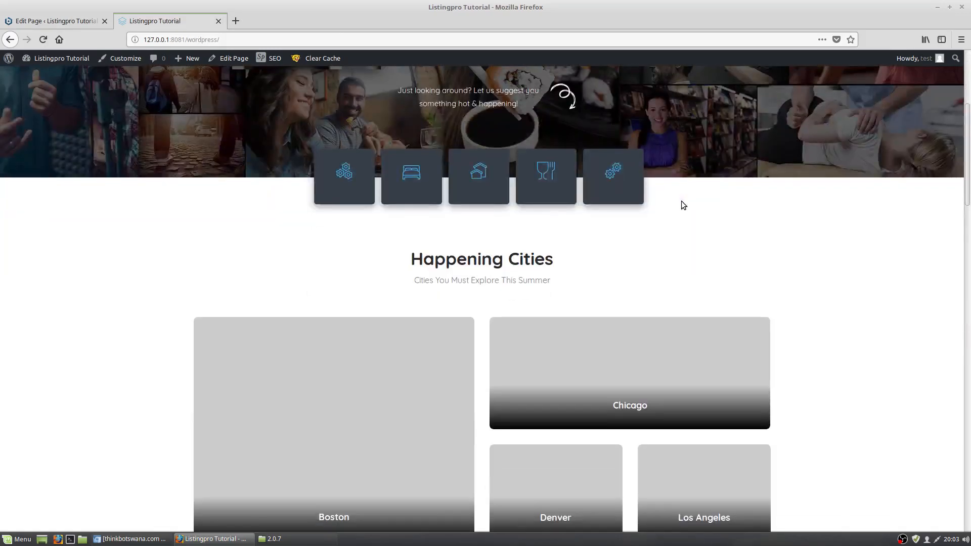
left_click(86, 15)
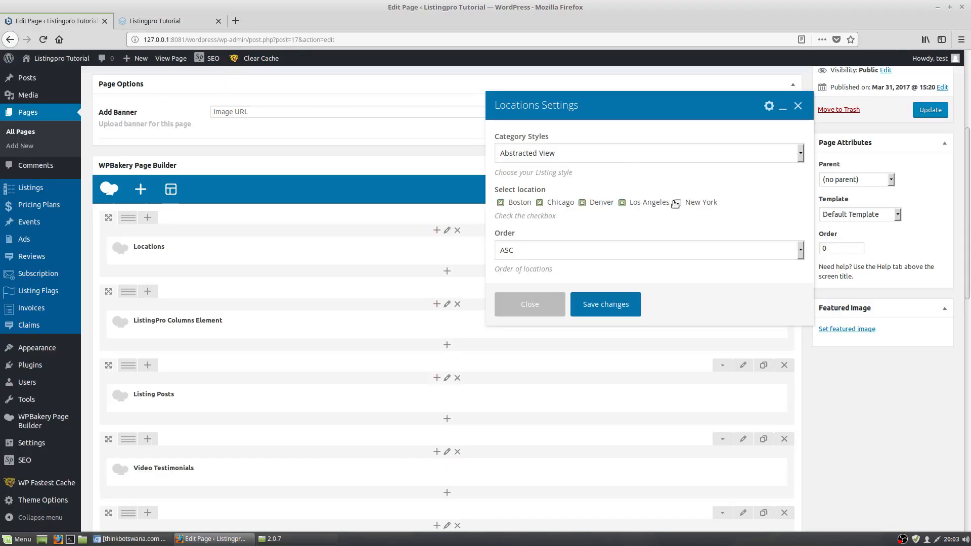
left_click(195, 19)
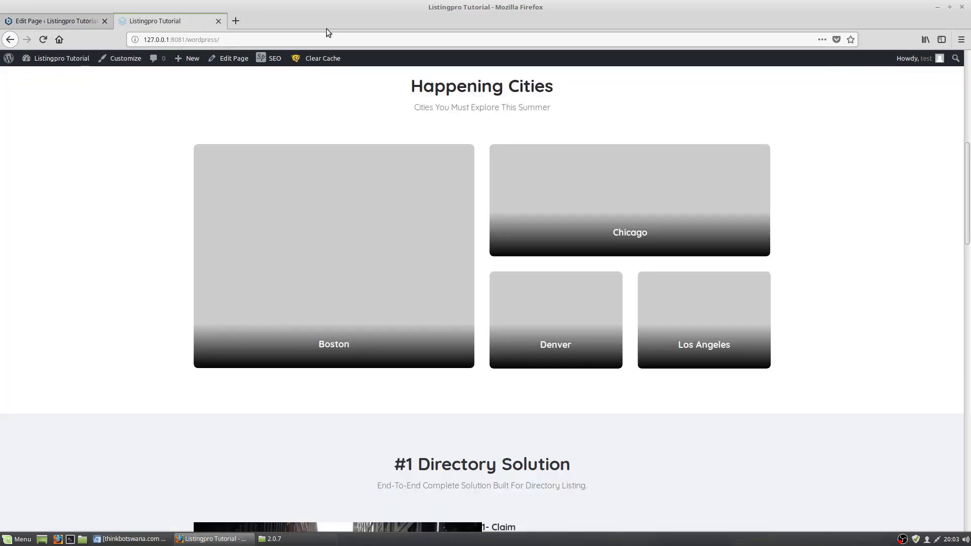
Step: Deselect Boston and select New York in the Locations settings, keep Abstracted View and ASC order, and save the changes
key("ctrl+Tab")
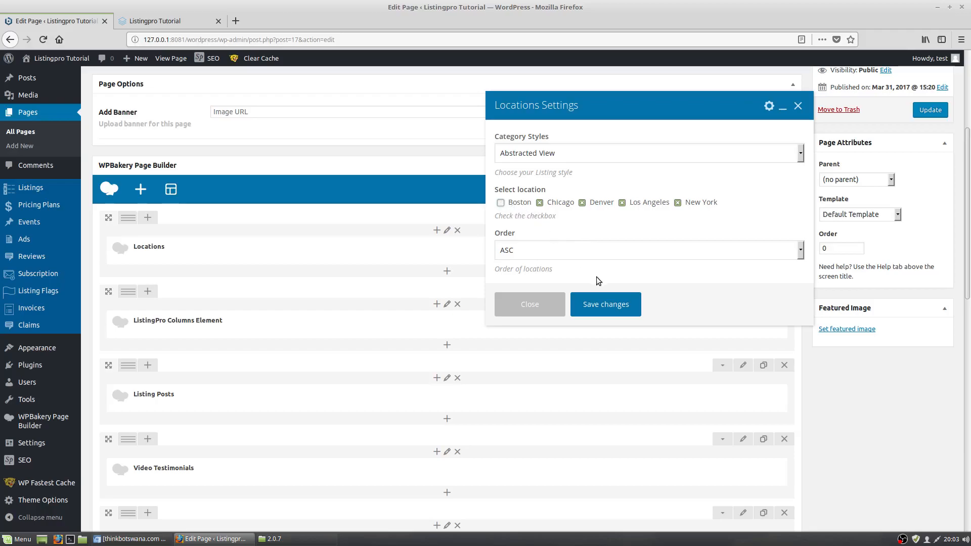
left_click(627, 154)
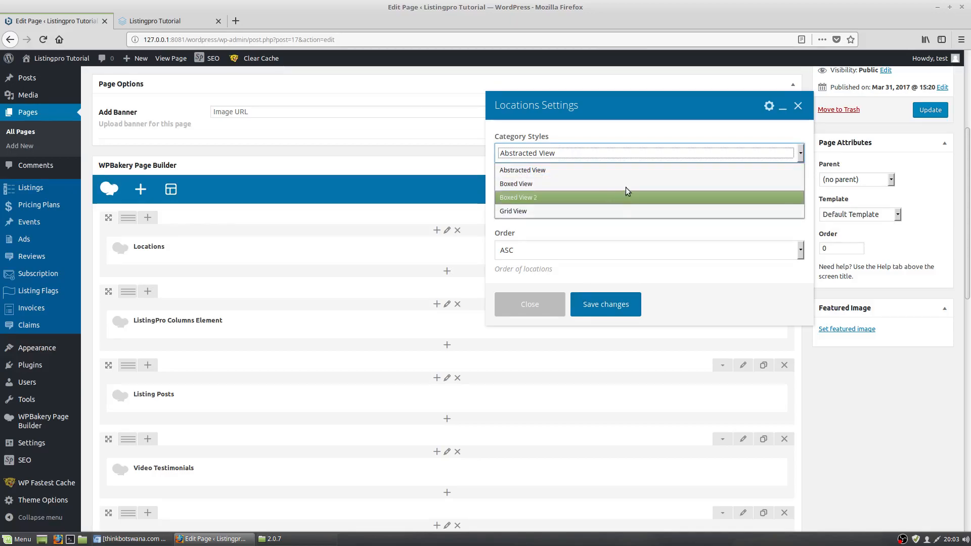
left_click(641, 152)
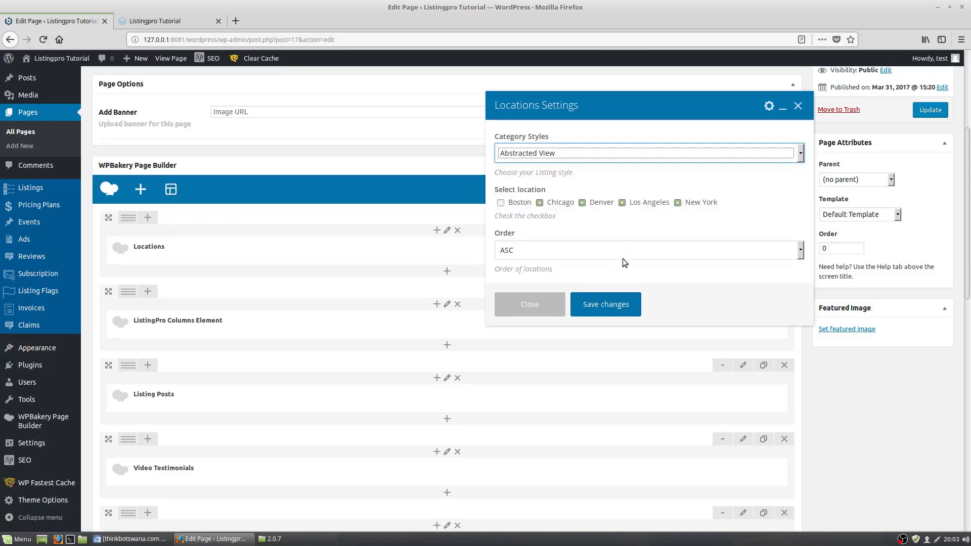
left_click(625, 254)
left_click(629, 267)
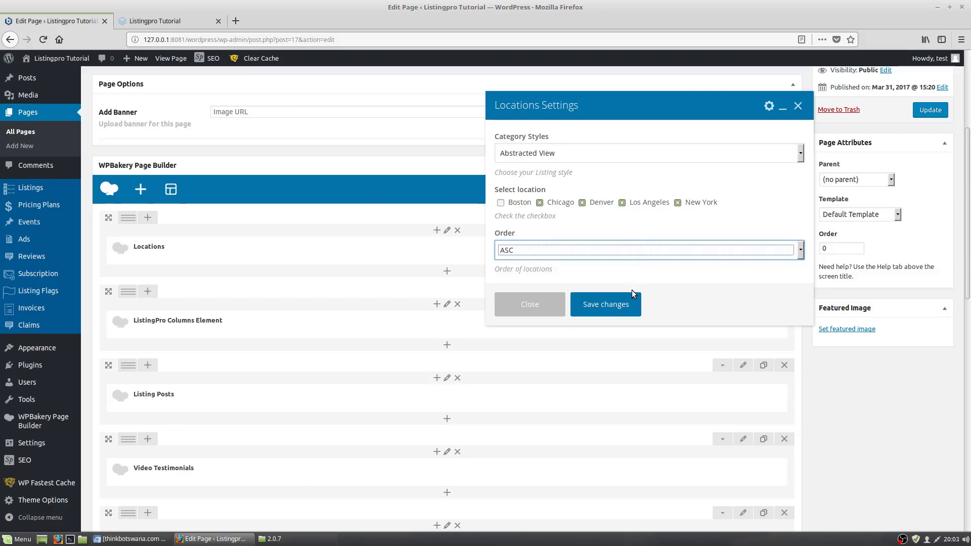
left_click(630, 309)
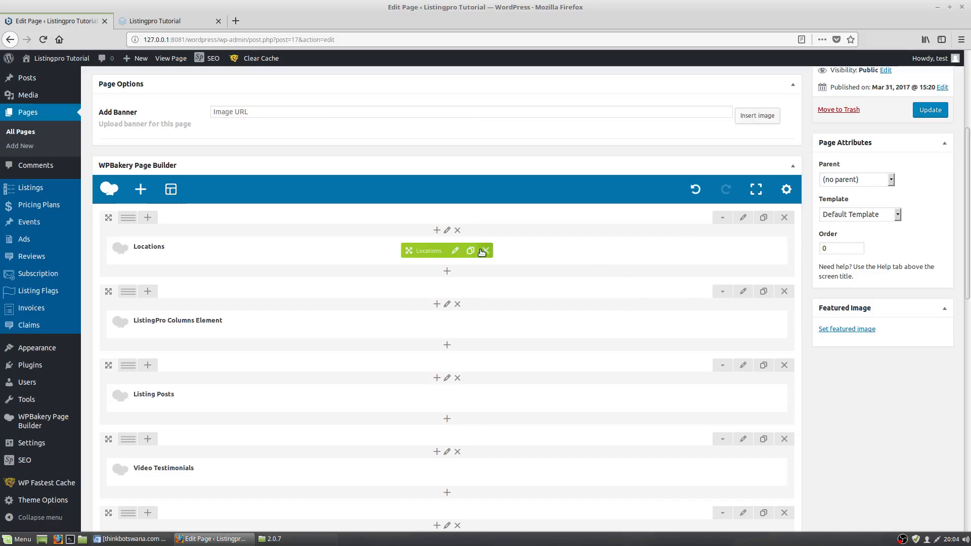
Step: Update the Home page and reload the front-end homepage to check the Happening Cities section
left_click(919, 111)
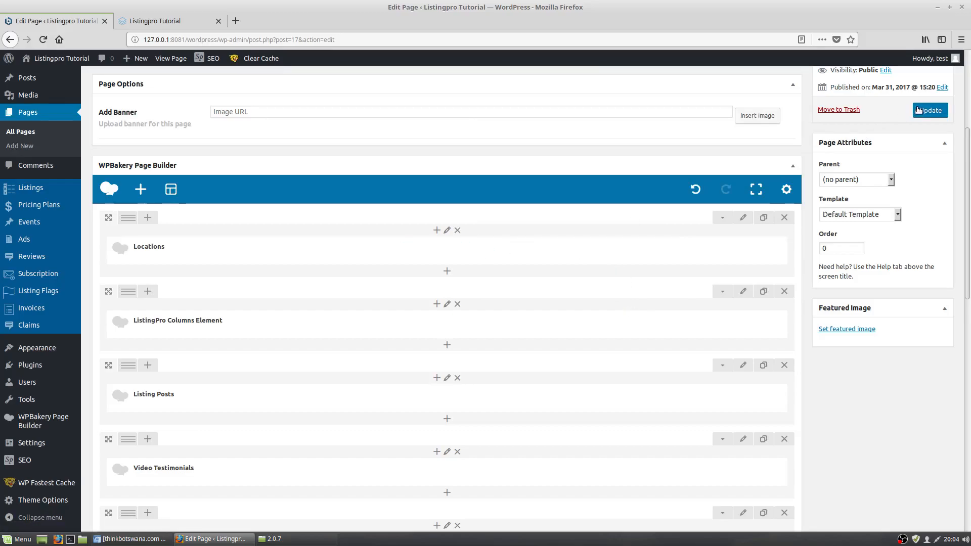
left_click(147, 20)
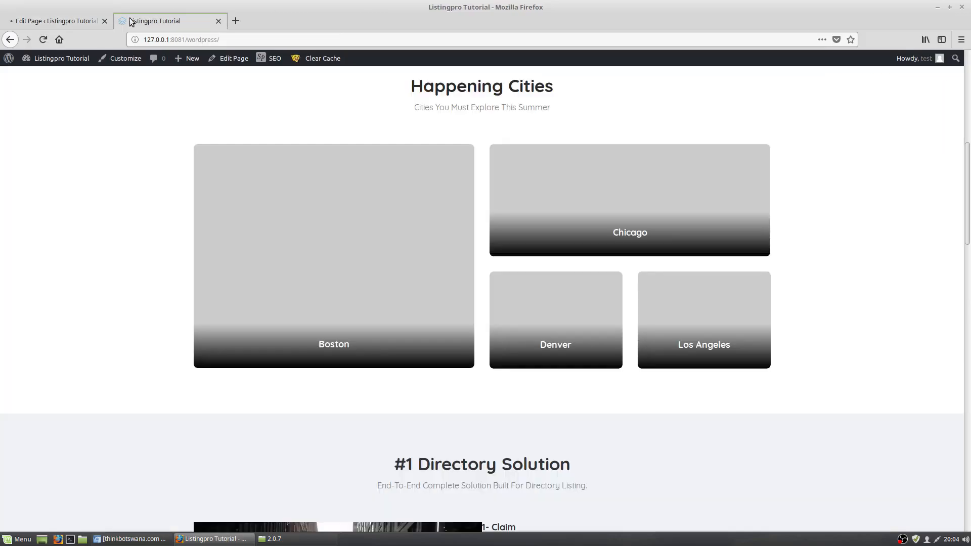
left_click(43, 39)
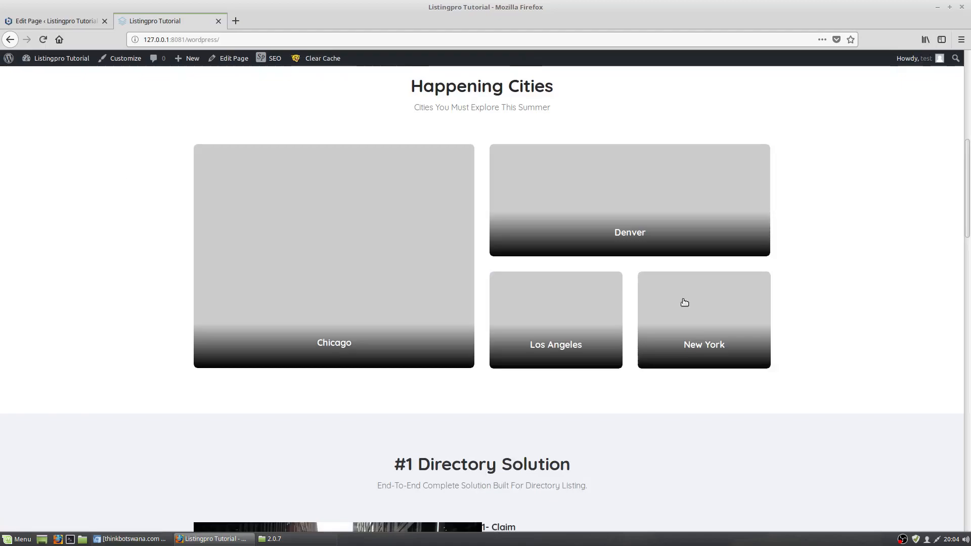
Step: View the Chicago listings from the Happening Cities section, go back to the homepage, and return to the Home page editor
left_click(344, 255)
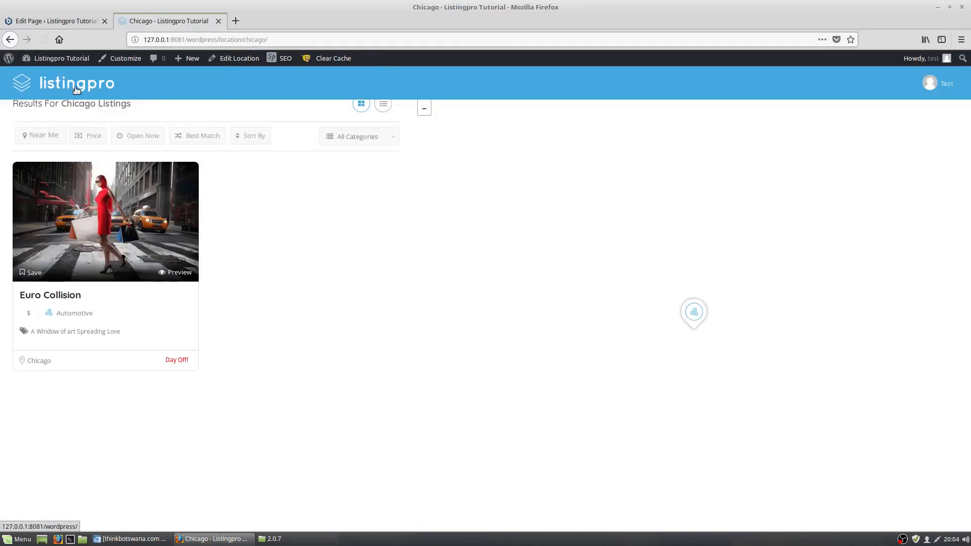
left_click(77, 90)
left_click(91, 21)
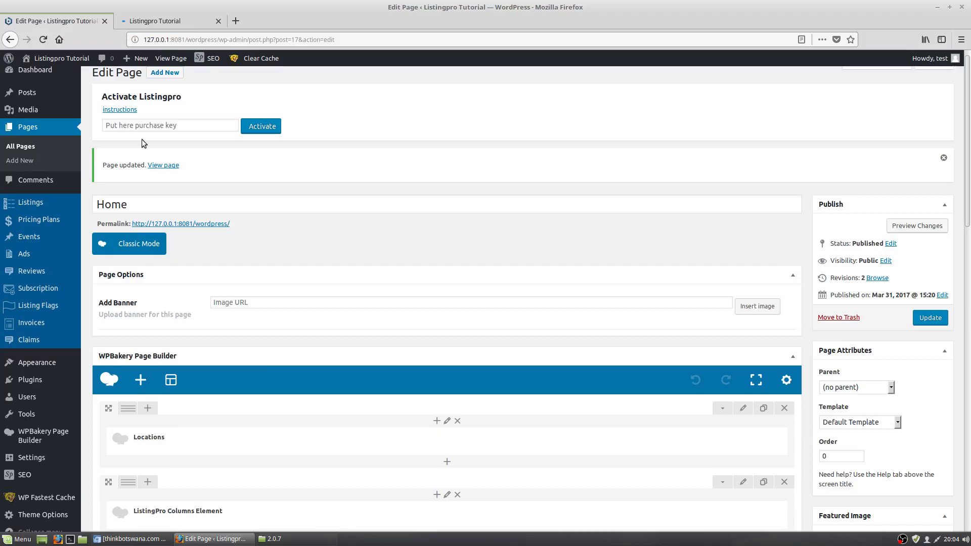
Step: View the Automotive category listings from the front-end homepage, go back to the homepage, and return to the Home page editor
left_click(135, 21)
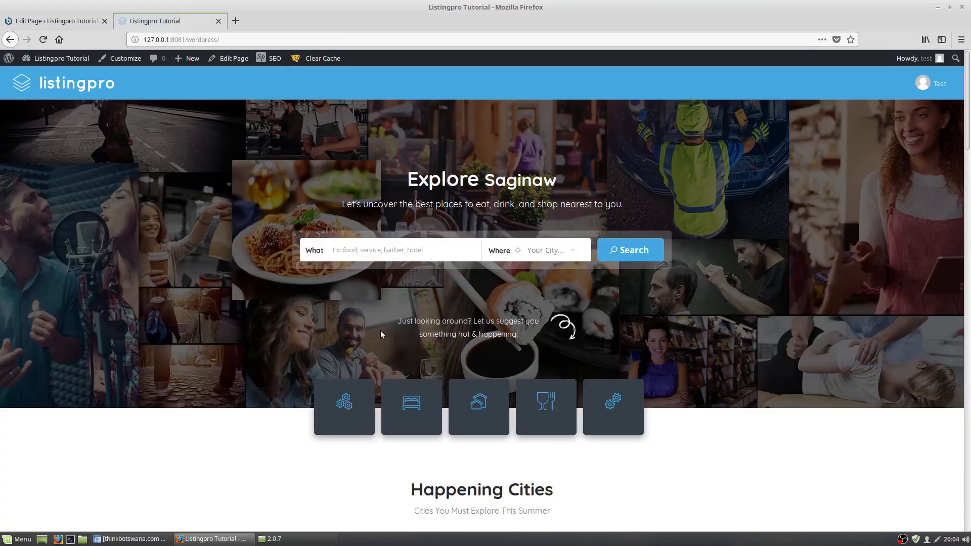
left_click(344, 410)
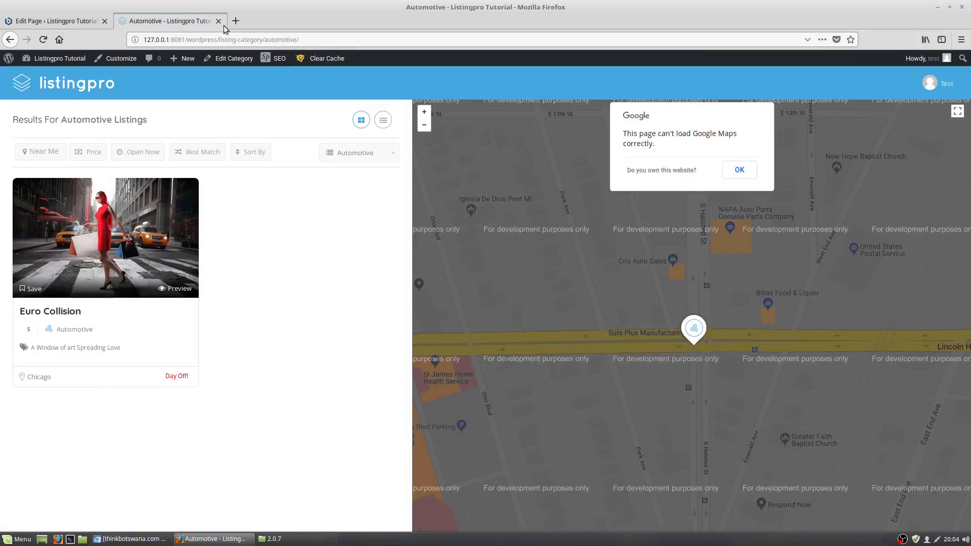
left_click(67, 89)
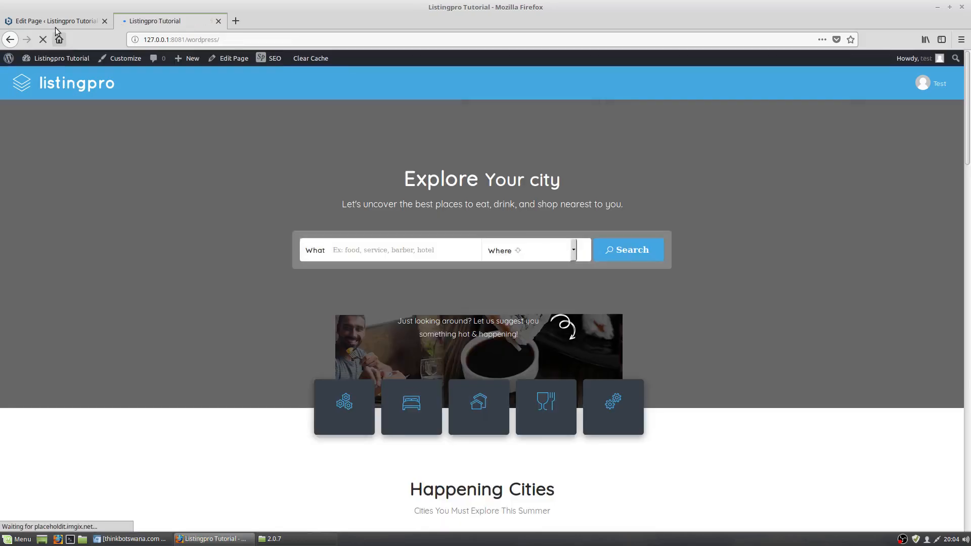
left_click(54, 24)
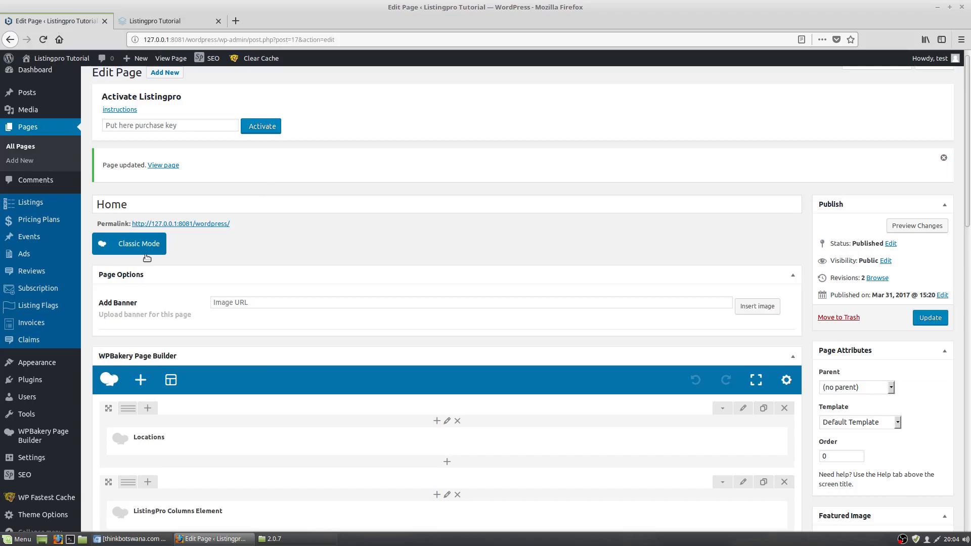
Step: Look over the WPBakery elements on the Home page, from Locations through Blog Grids
scroll(194, 312, "down", 5)
scroll(208, 356, "down", 3)
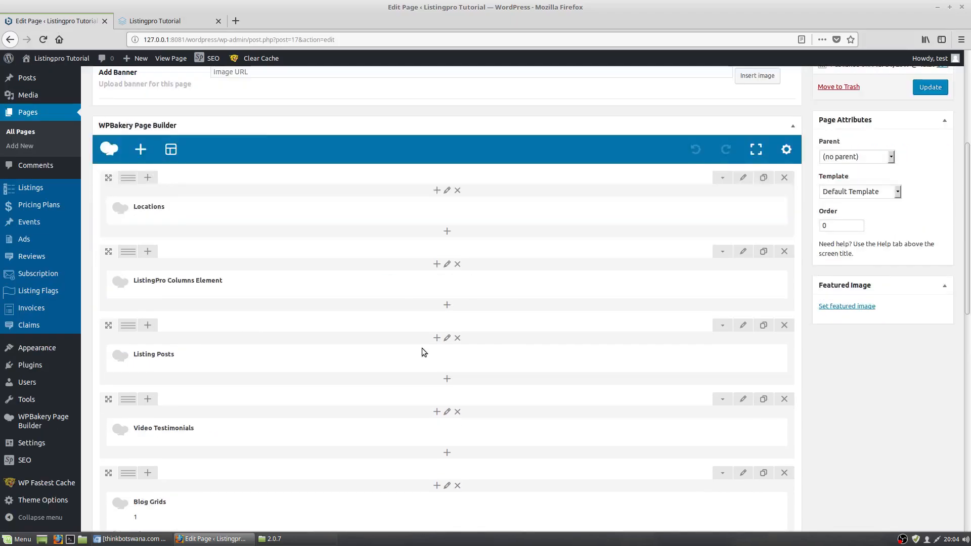
mouse_move(435, 366)
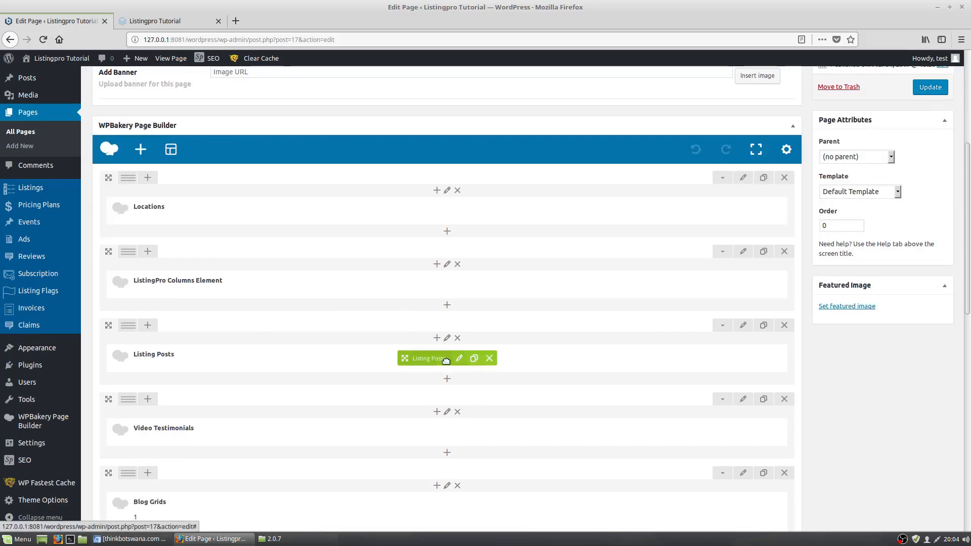
scroll(446, 360, "down", 5)
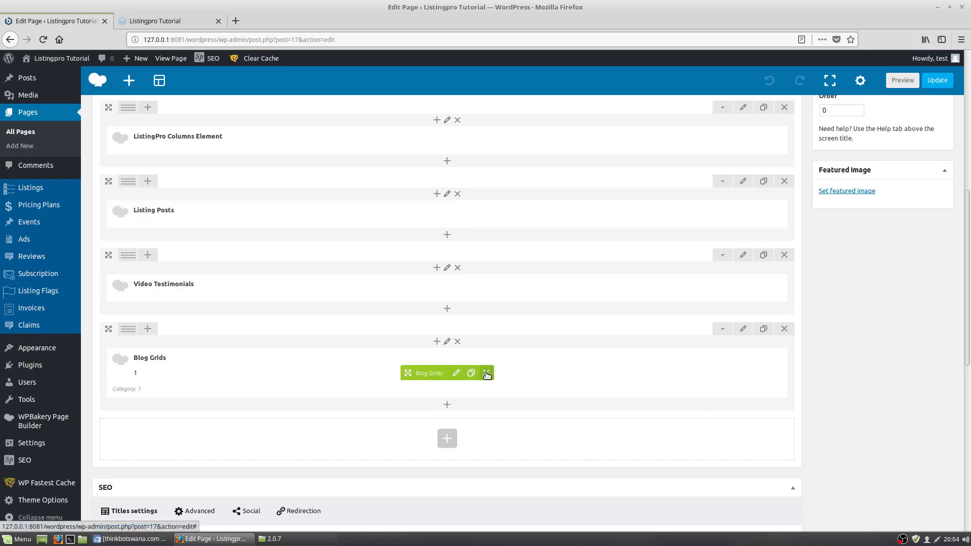
scroll(467, 353, "up", 7)
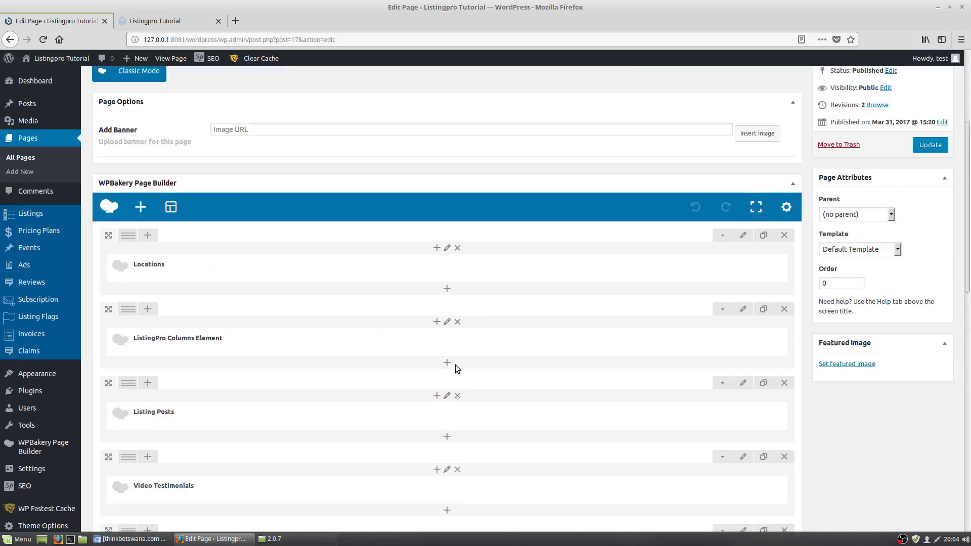
scroll(451, 368, "down", 2)
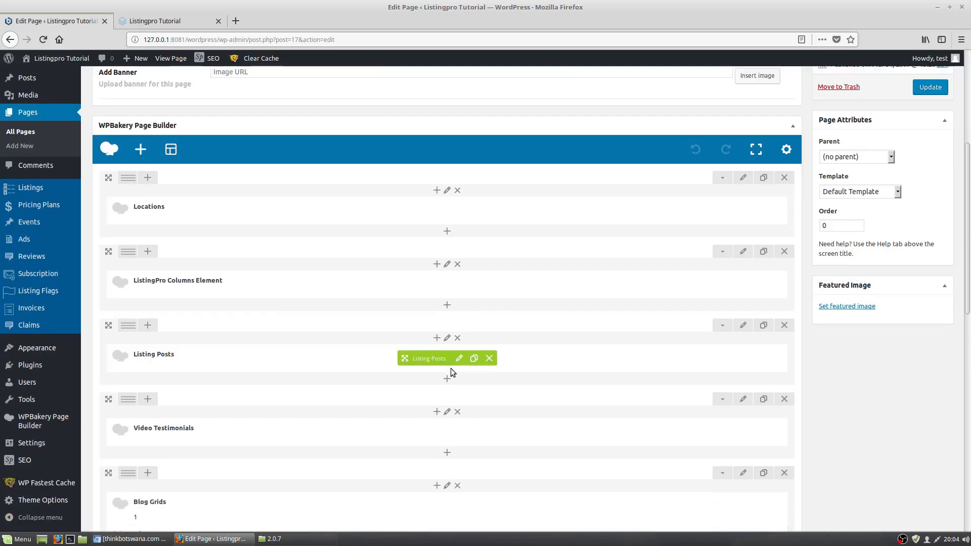
Step: Examine the #1 Directory Solution section and its Claim, Promote and Convert columns on the front-end homepage
left_click(147, 21)
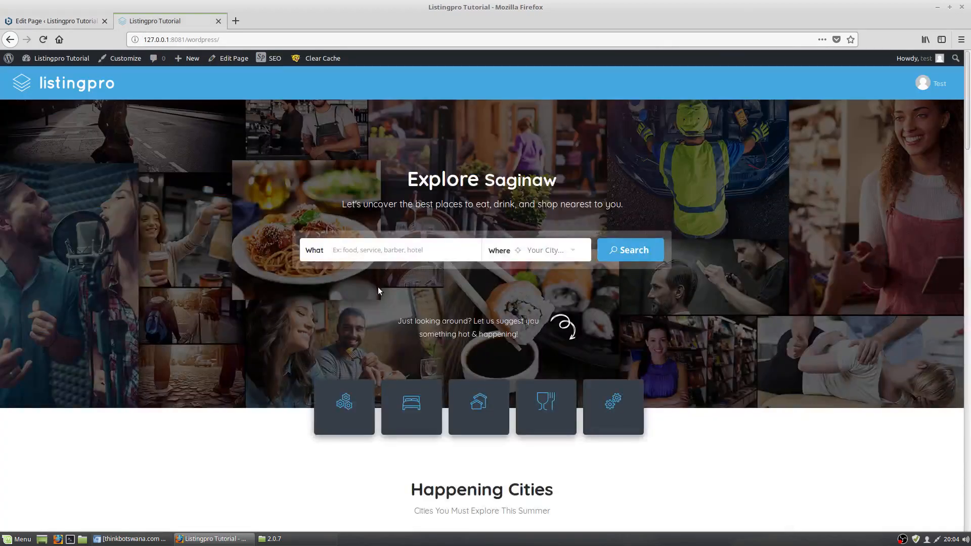
scroll(379, 294, "down", 4)
scroll(378, 299, "down", 15)
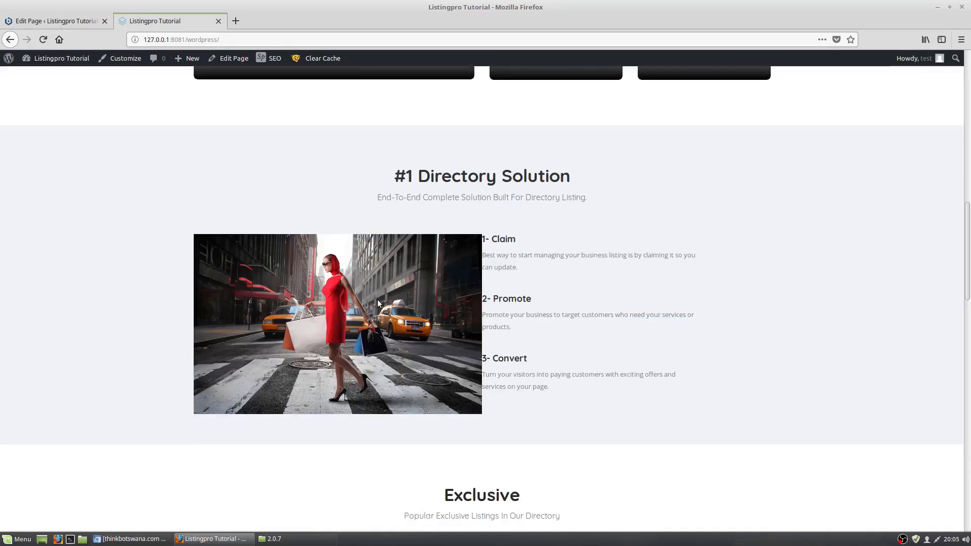
scroll(377, 302, "down", 4)
scroll(377, 303, "up", 9)
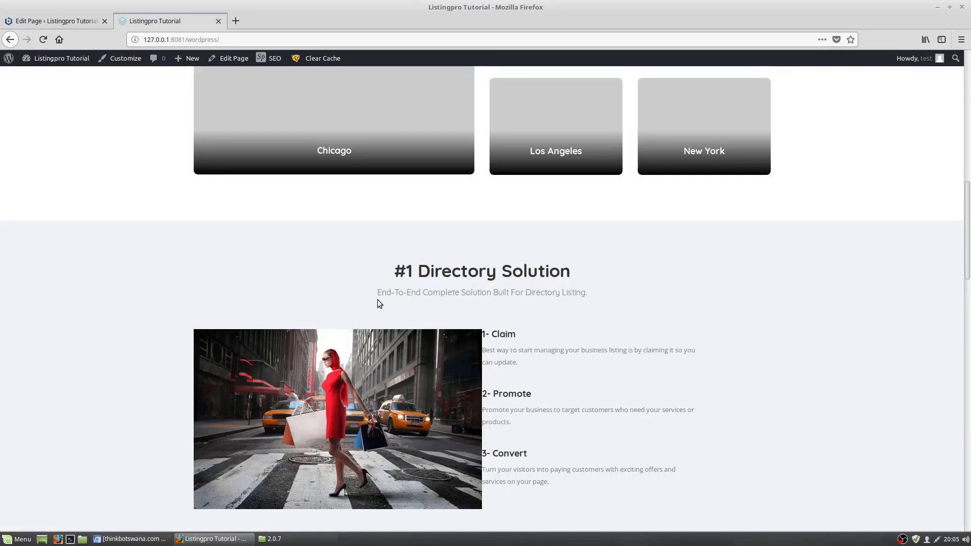
scroll(378, 303, "down", 1)
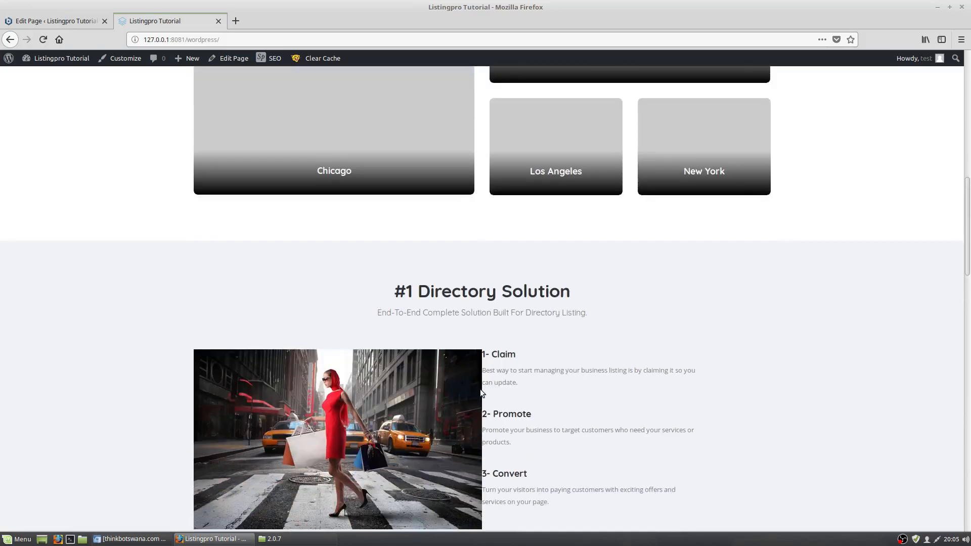
scroll(480, 390, "down", 5)
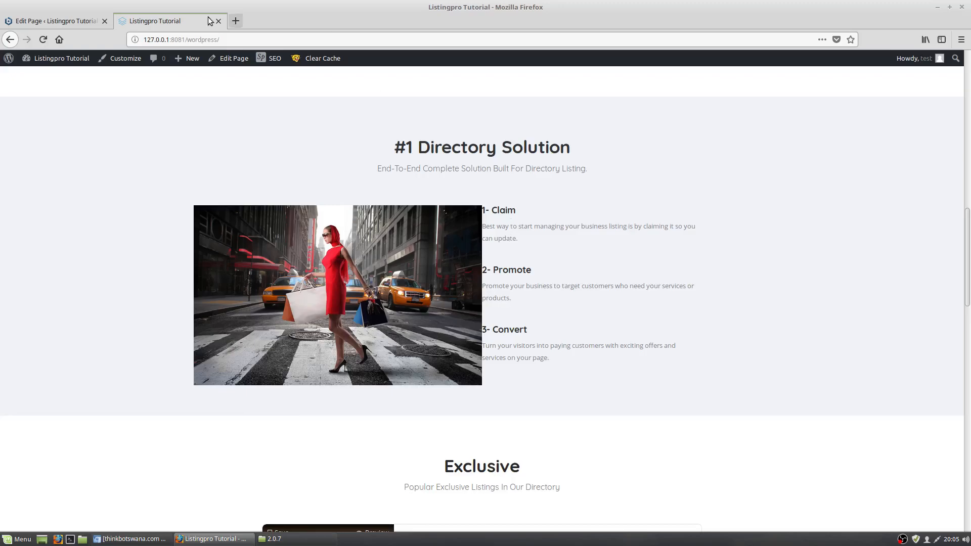
Step: Replace the left image in the ListingPro Columns Element settings with image-vid-450-1.png from the media library
left_click(52, 23)
mouse_move(245, 281)
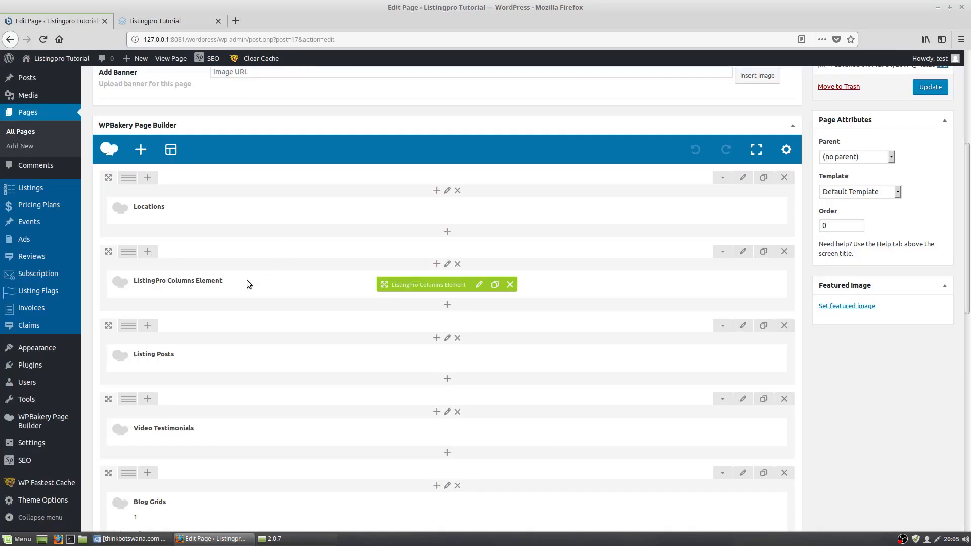
left_click(477, 286)
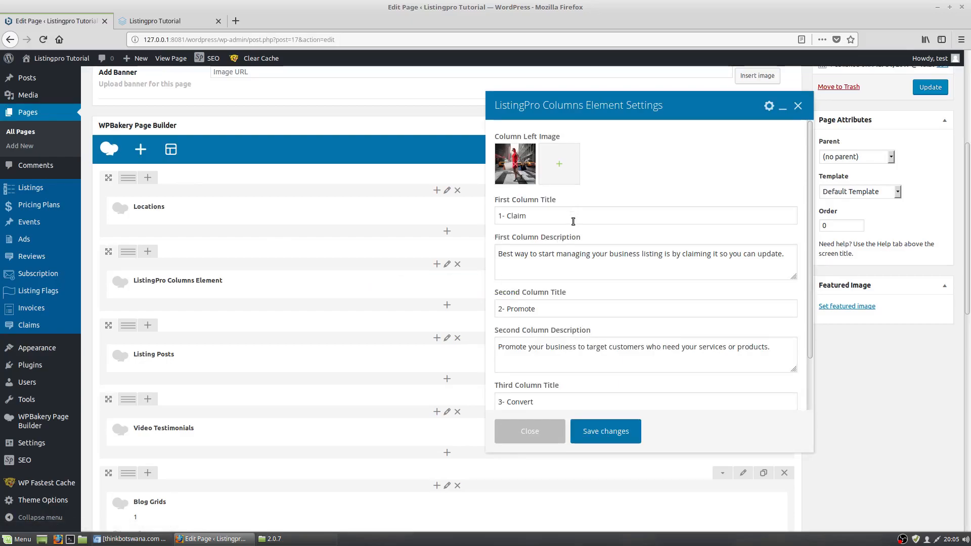
left_click(519, 165)
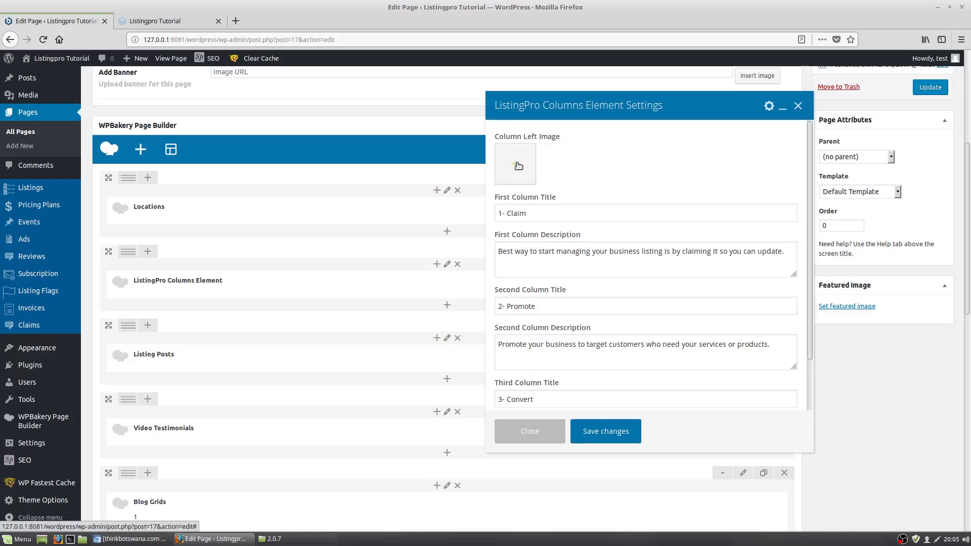
left_click(517, 164)
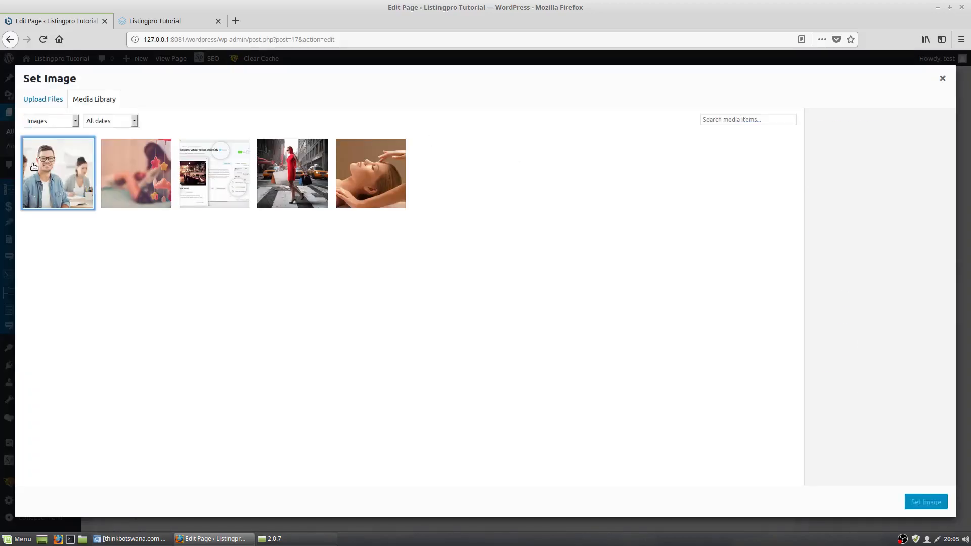
left_click(34, 166)
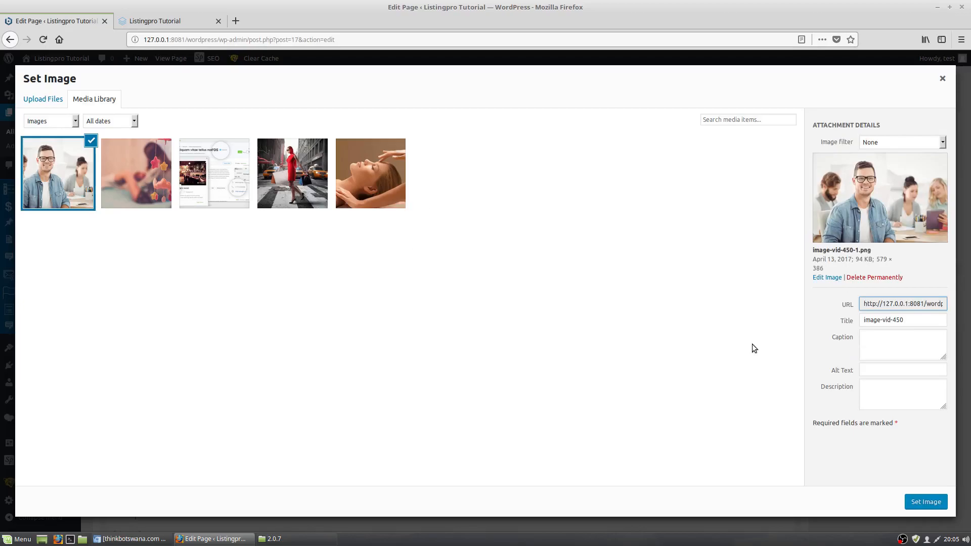
left_click(918, 500)
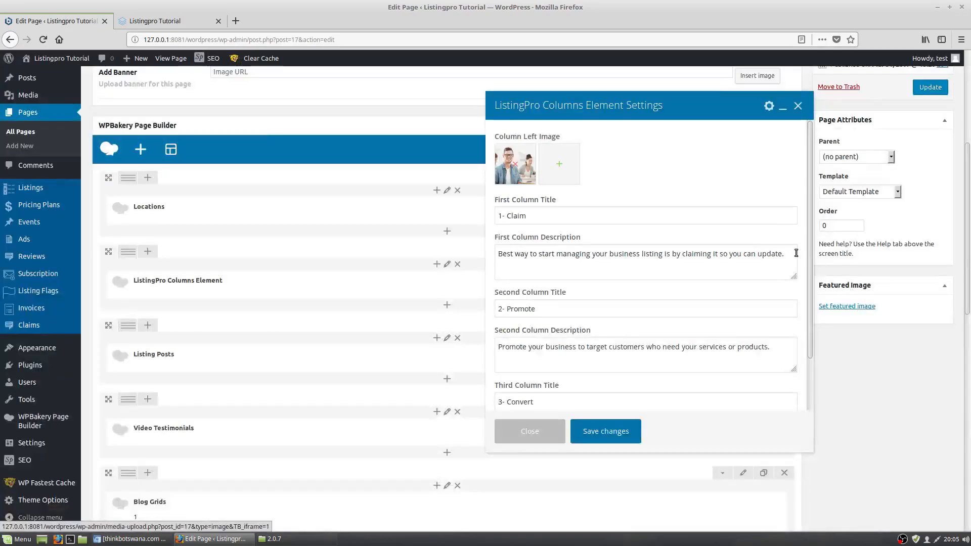
Step: Change the first column title to "1- Claijbybub", insert "niuon" into "managing" in its description, and save the element's changes
left_click(559, 217)
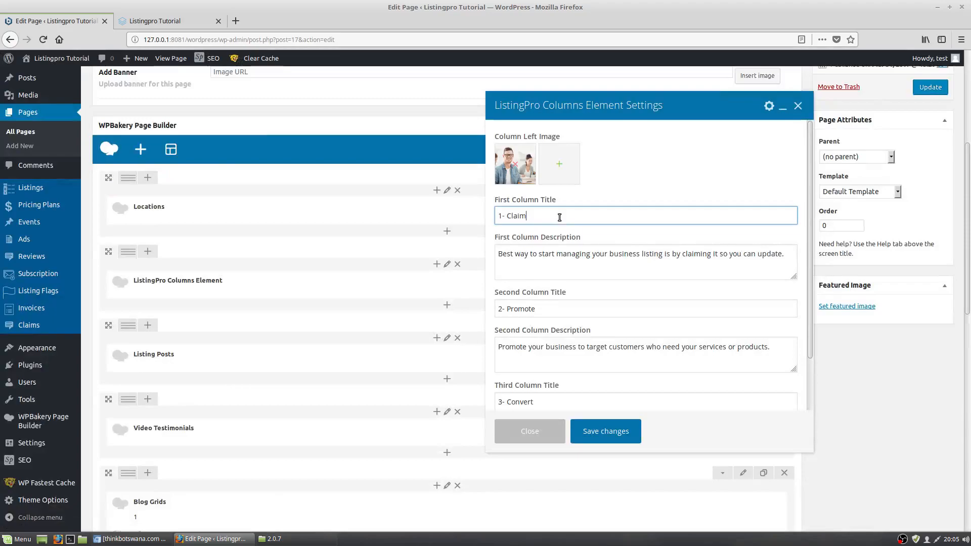
type("jbybub")
left_click(579, 253)
type("hiuon")
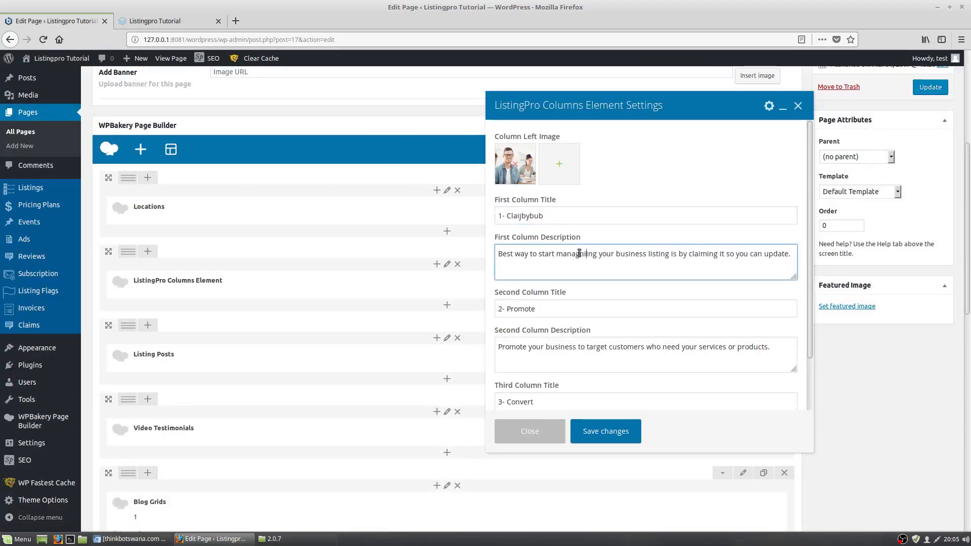
scroll(664, 333, "down", 2)
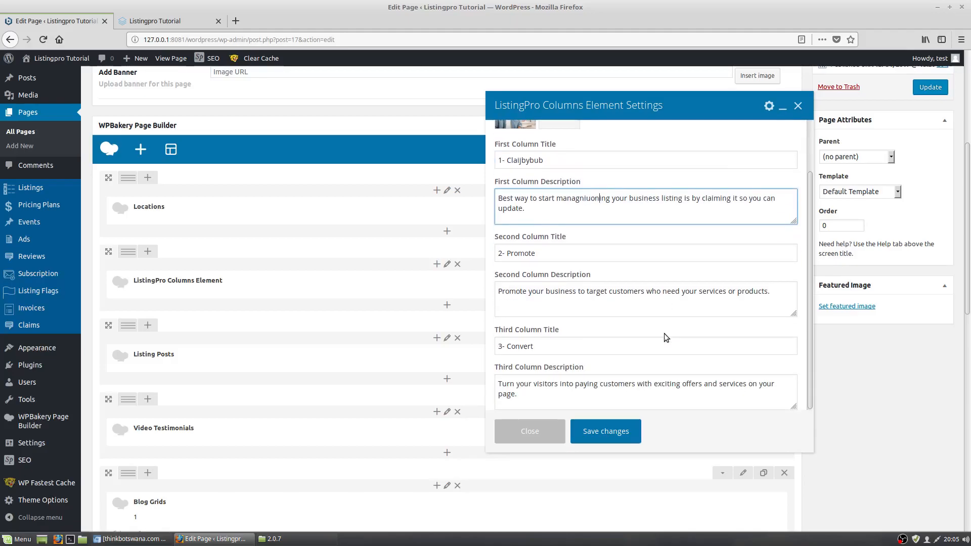
left_click(614, 430)
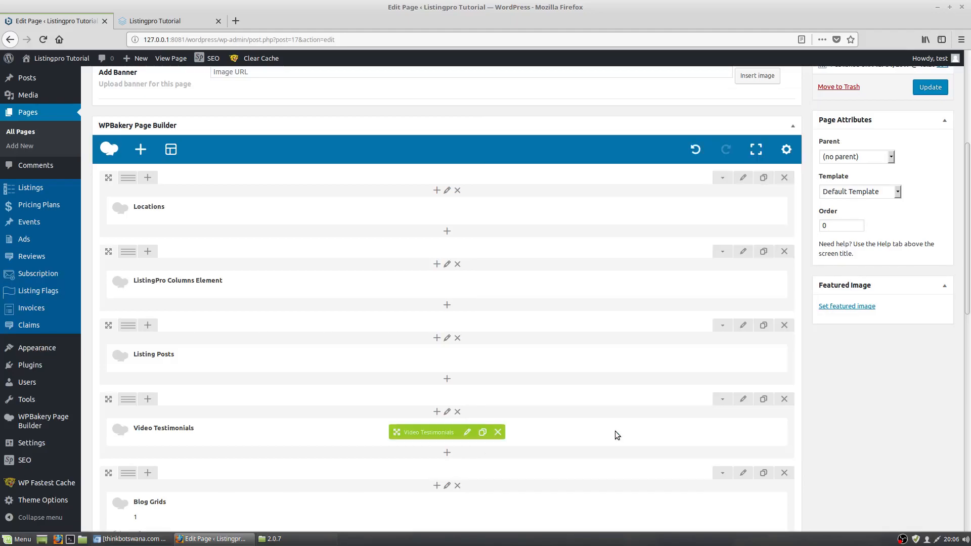
Step: Review the preview image, video URL, title and author fields in the Video Testimonials settings, and save the element
scroll(488, 424, "down", 1)
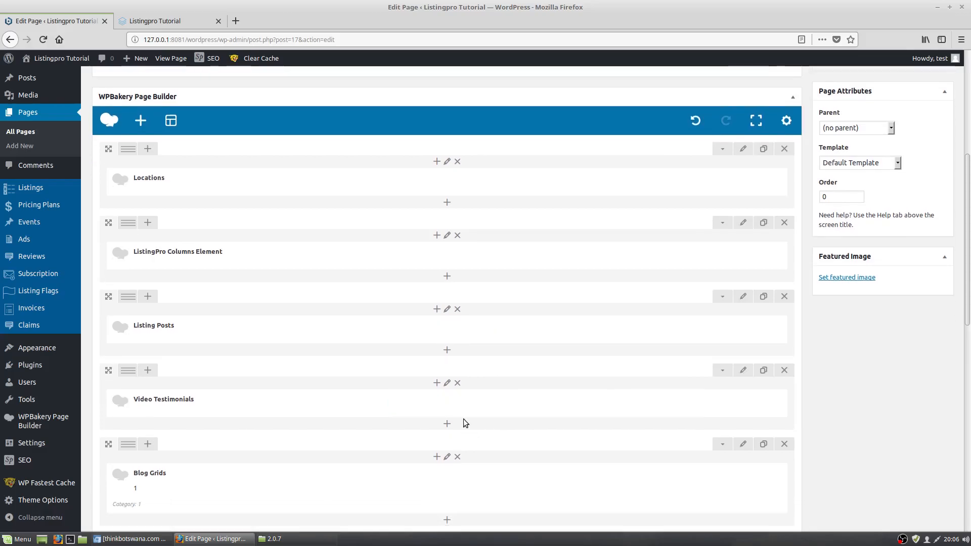
left_click(469, 405)
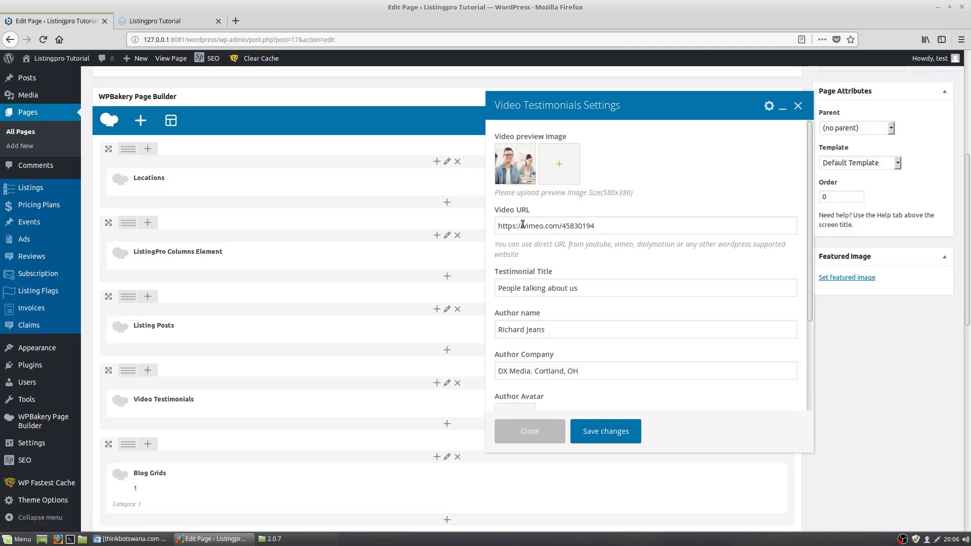
scroll(538, 303, "down", 3)
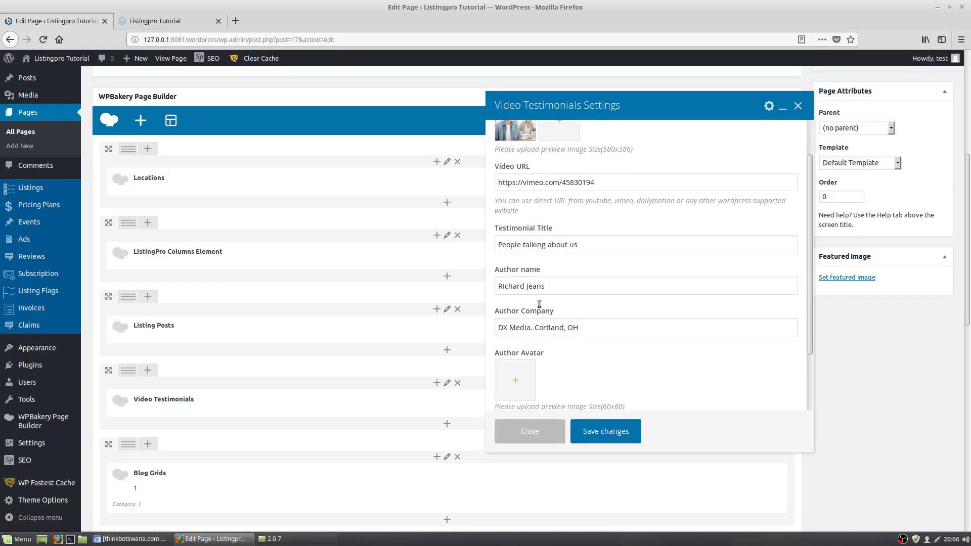
scroll(539, 304, "down", 1)
scroll(538, 302, "up", 4)
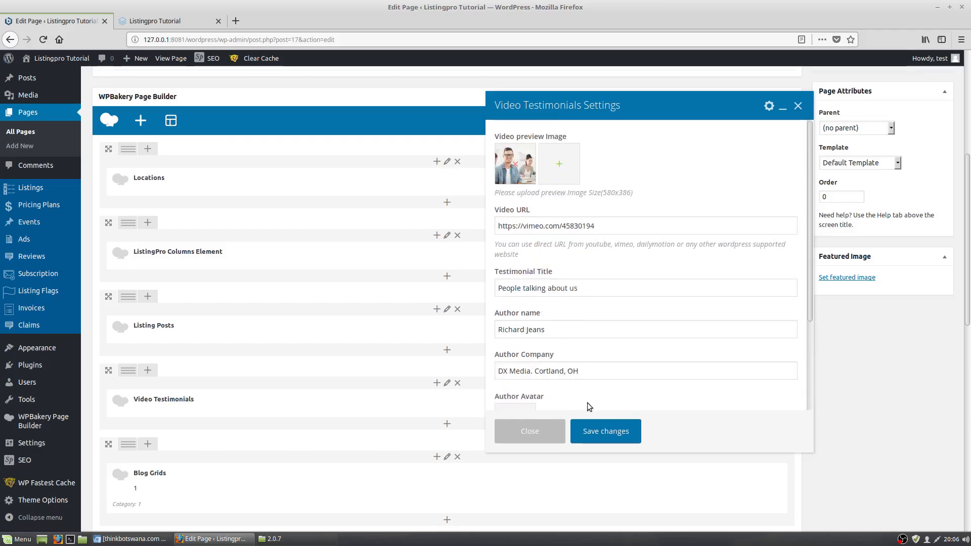
left_click(597, 431)
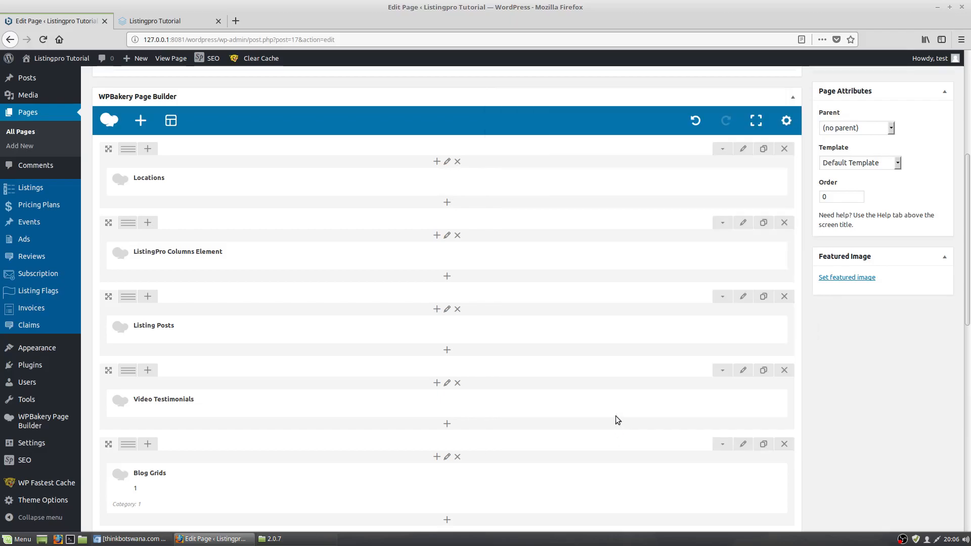
Step: Choose the Blog Grid style and the All Categories category in the settings of the Blog Grids element
scroll(430, 339, "down", 4)
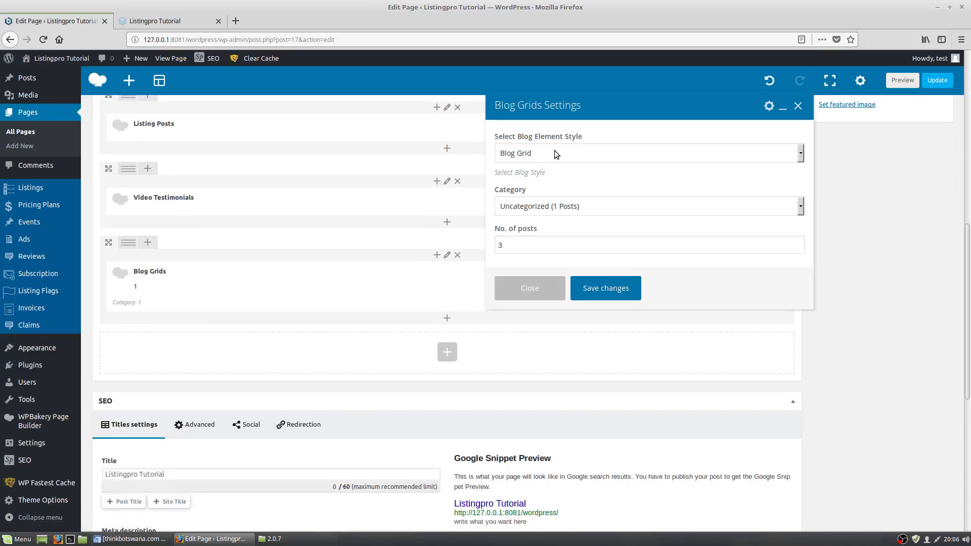
left_click(554, 153)
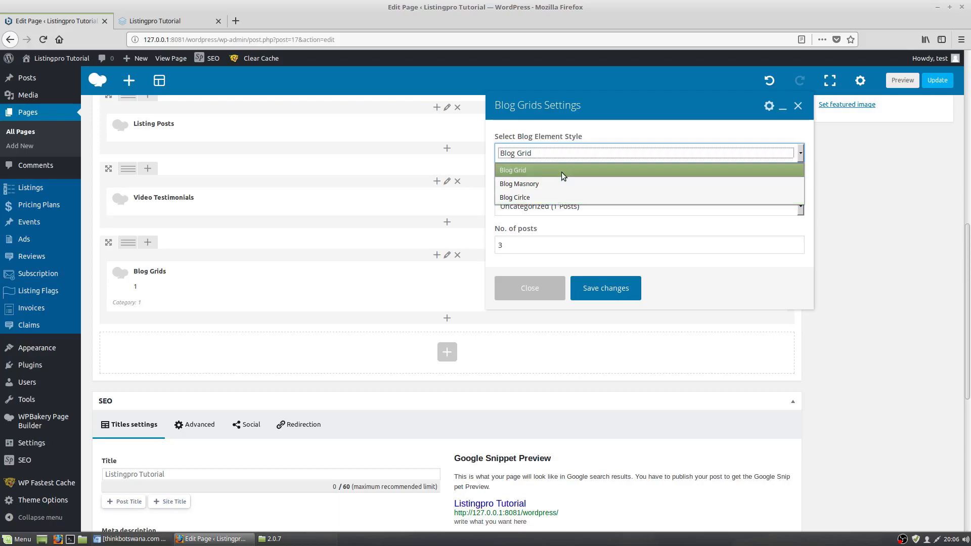
left_click(562, 171)
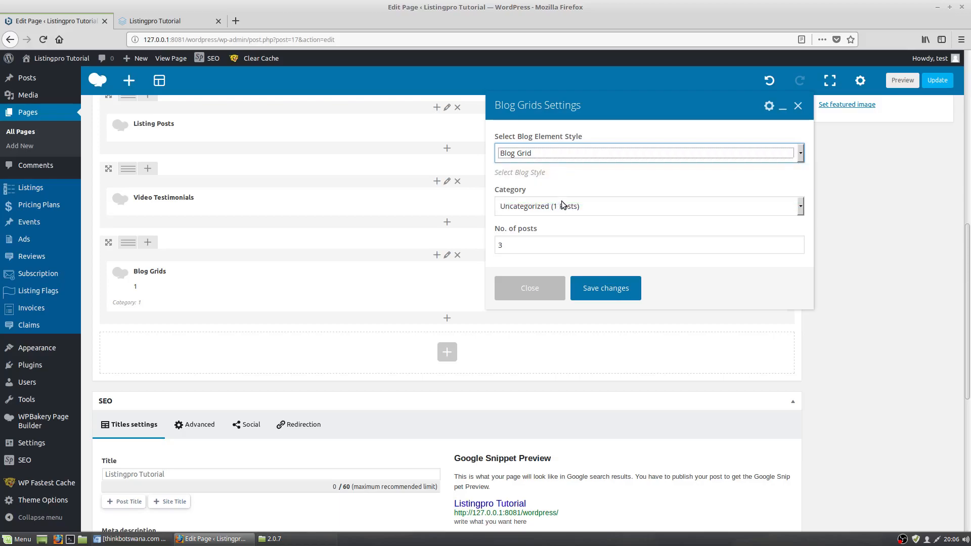
left_click(563, 210)
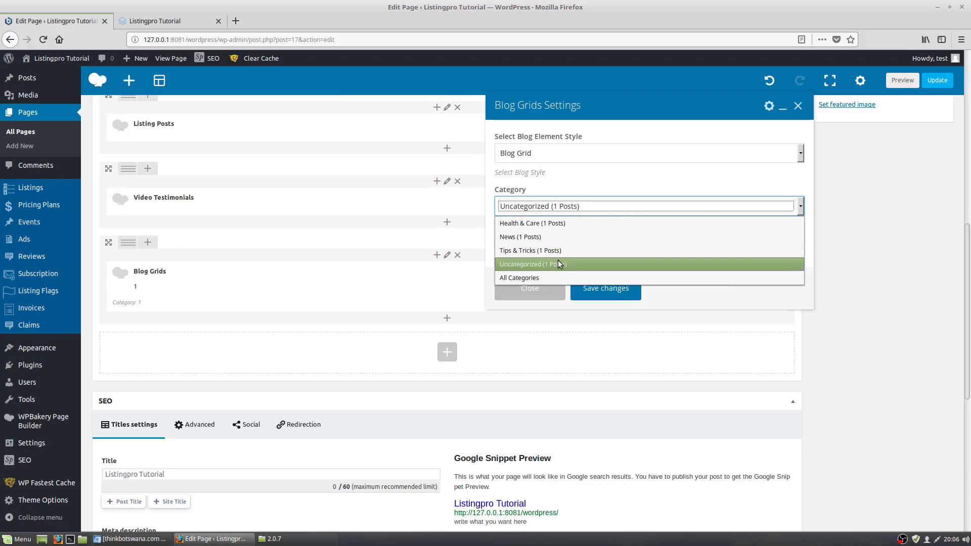
left_click(556, 278)
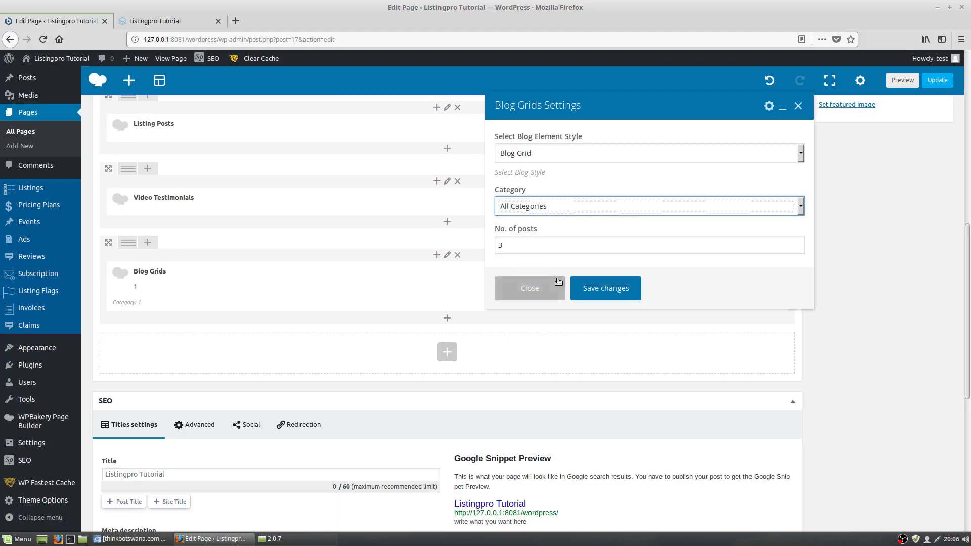
Step: Clear the number of posts in the Blog Grids settings and save the element's changes
left_click(582, 206)
left_click(581, 207)
left_click(566, 241)
double_click(566, 240)
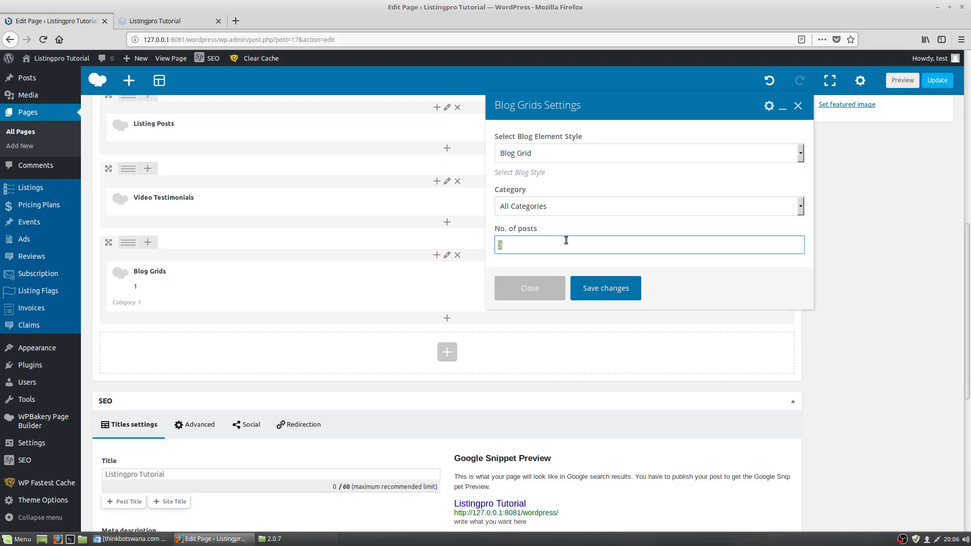
key("BackSpace")
left_click(619, 292)
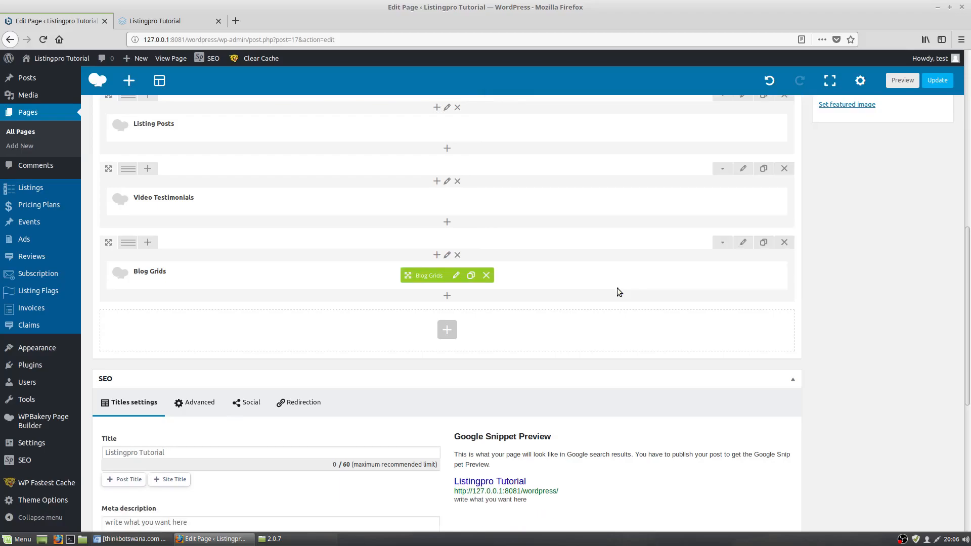
Step: Add an empty Row below the Blog Grids element in the page builder
left_click(969, 104)
left_click_drag(969, 119, 969, 280)
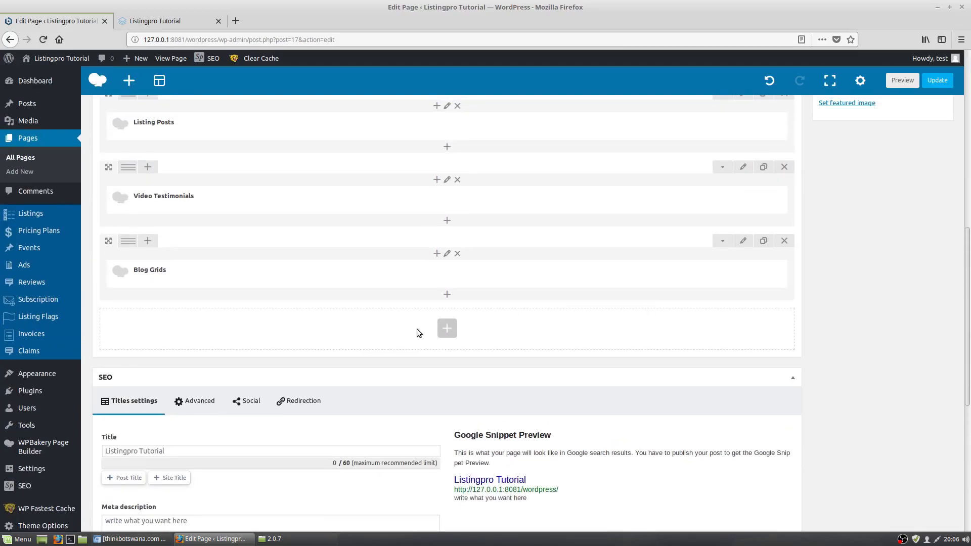
left_click(447, 328)
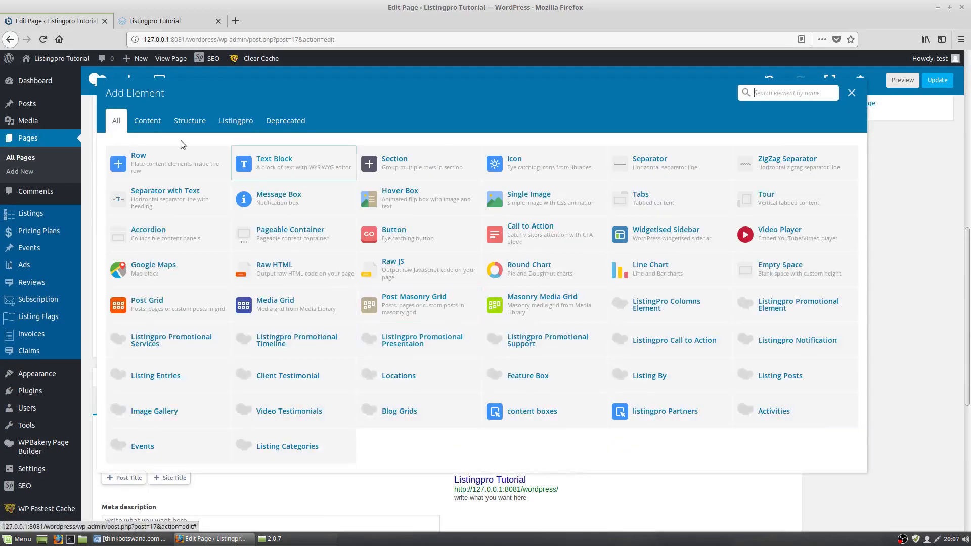
left_click(143, 158)
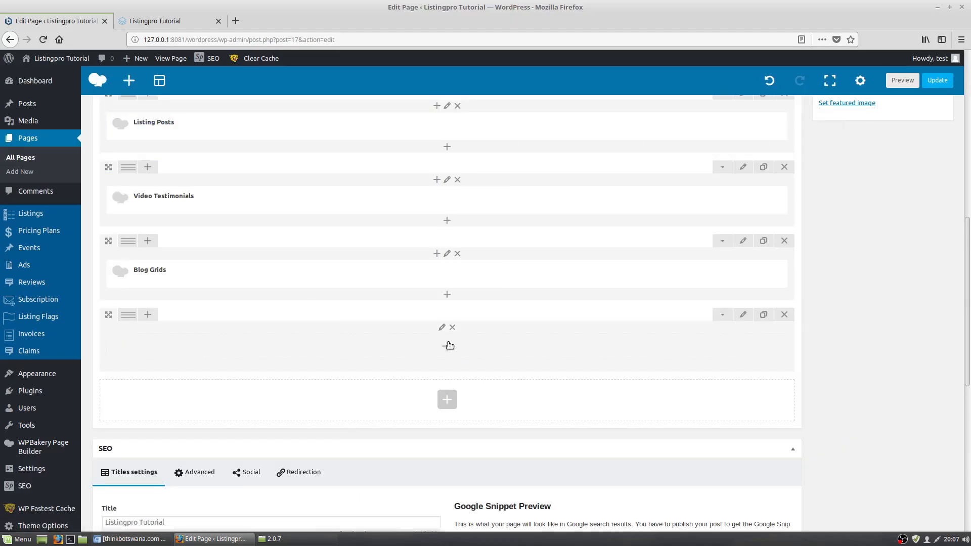
Step: Add the Listingpro Image Gallery element to the new empty row below Blog Grids
left_click(447, 295)
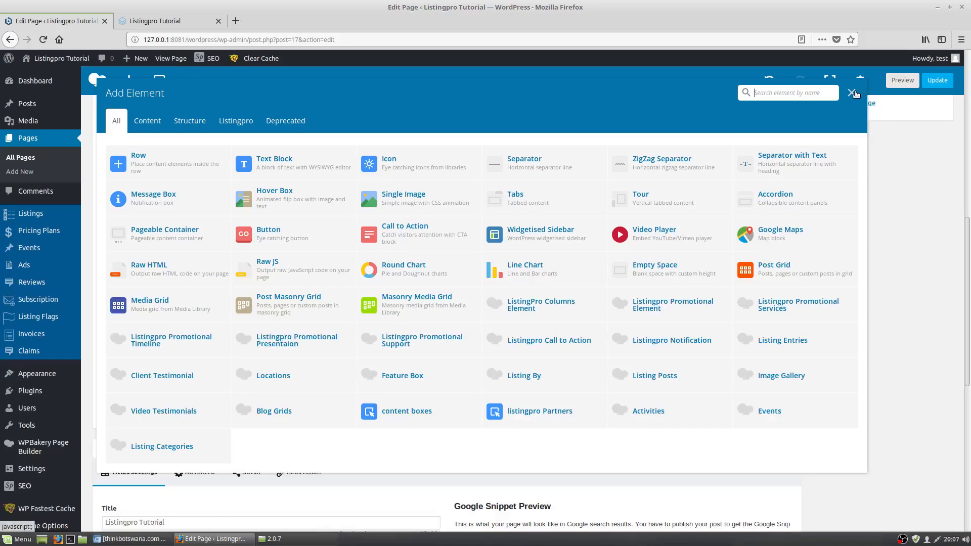
left_click(851, 94)
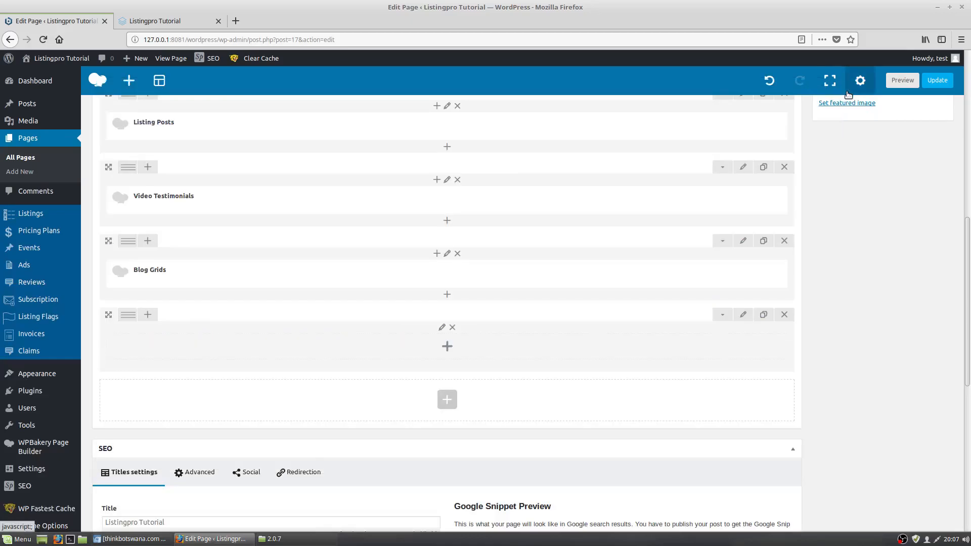
left_click(445, 346)
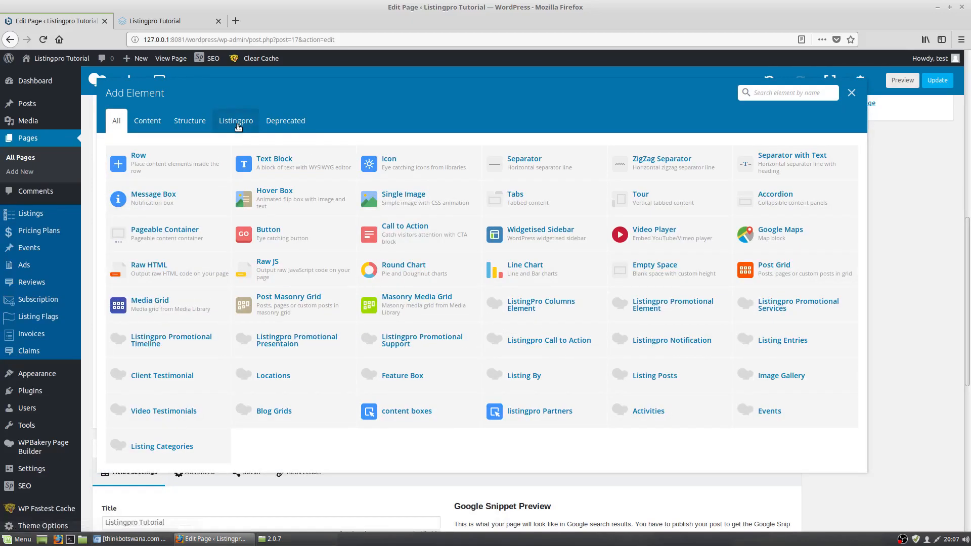
left_click(236, 123)
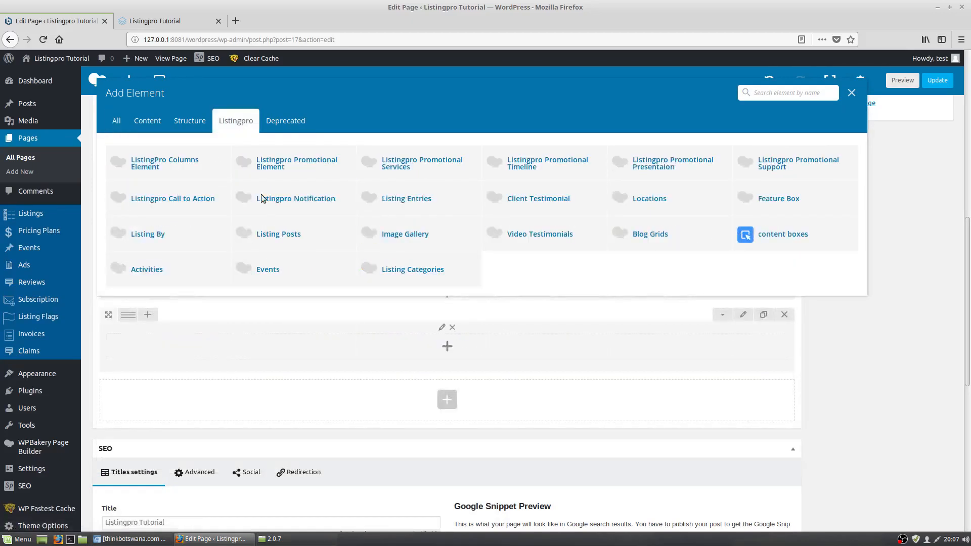
left_click(416, 238)
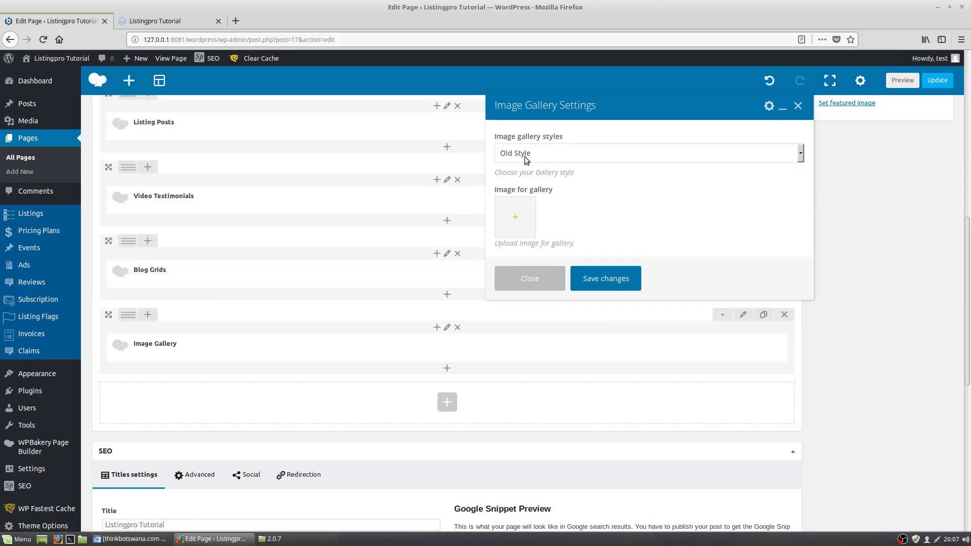
Step: Set the image gallery style to New Style and add hello-image-444-1.png from the media library
left_click(527, 159)
left_click(526, 159)
left_click(526, 159)
left_click(526, 184)
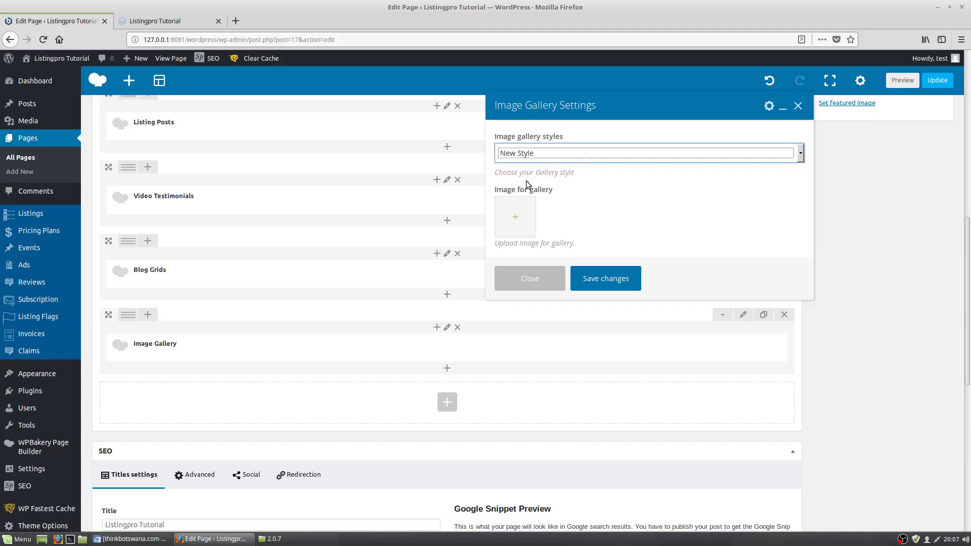
left_click(518, 224)
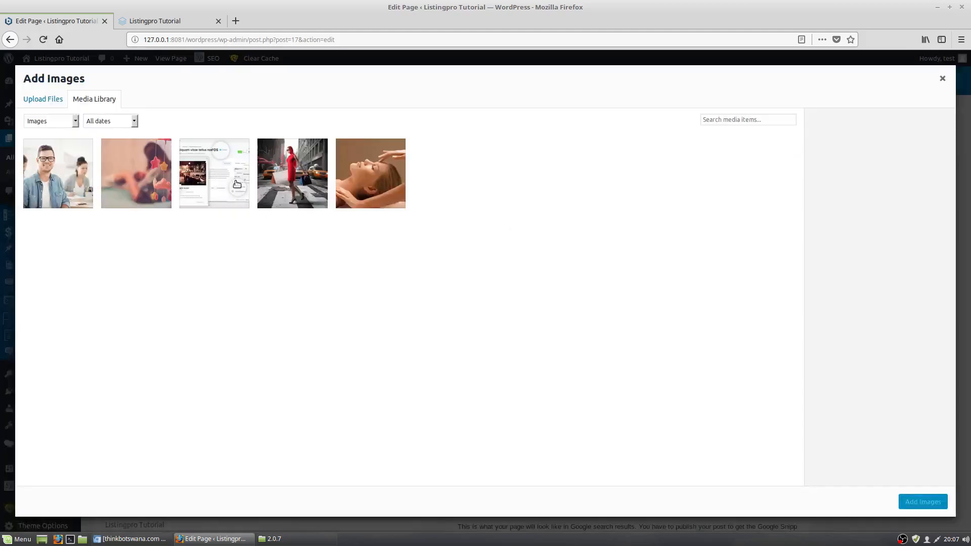
left_click(143, 178)
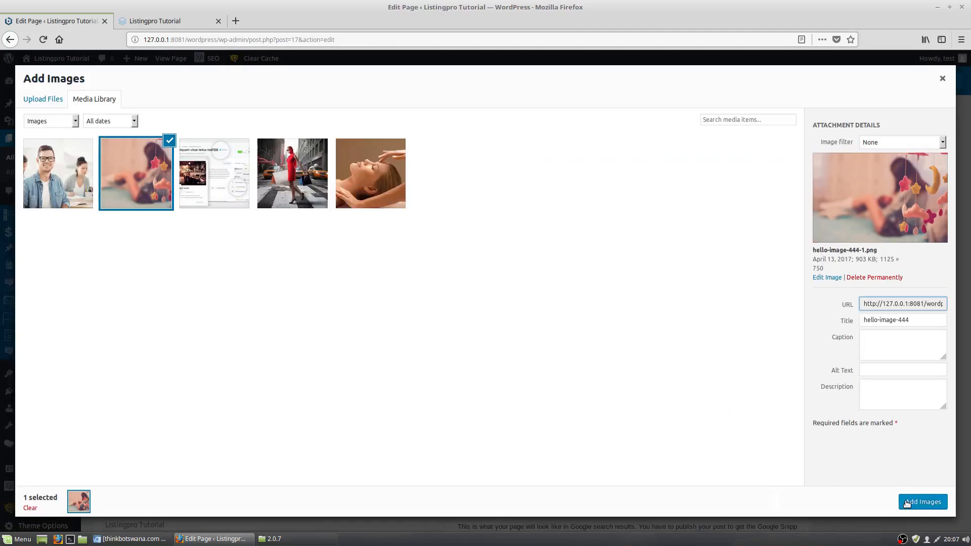
left_click(923, 502)
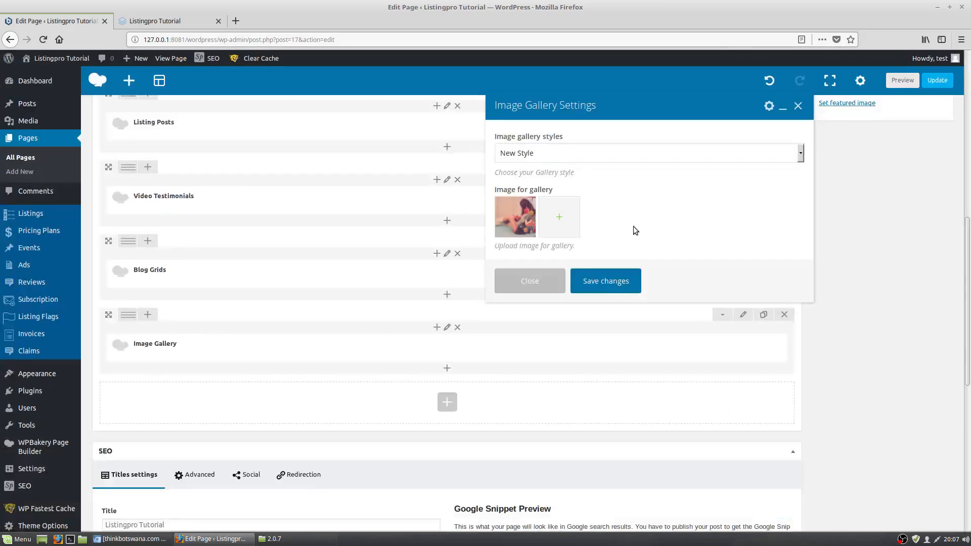
Step: Add model-behandlung_spa_300-1.jpg and image-vid-450-1.png from the media library to the image gallery
scroll(634, 226, "down", 3)
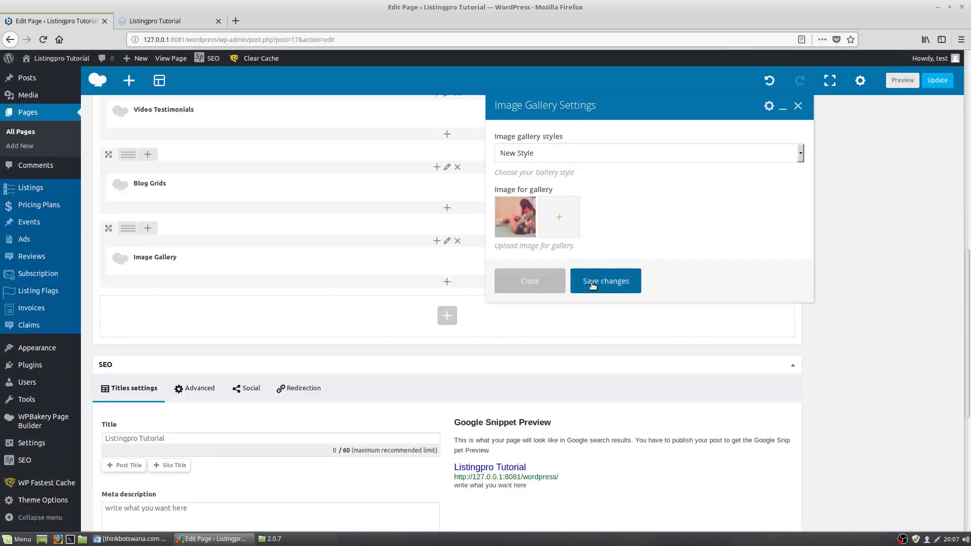
left_click(572, 220)
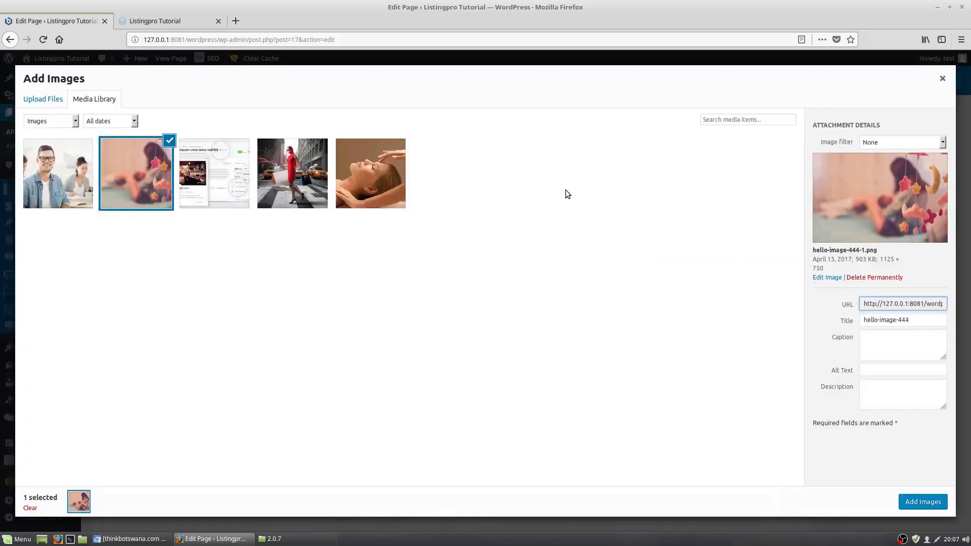
left_click(338, 172)
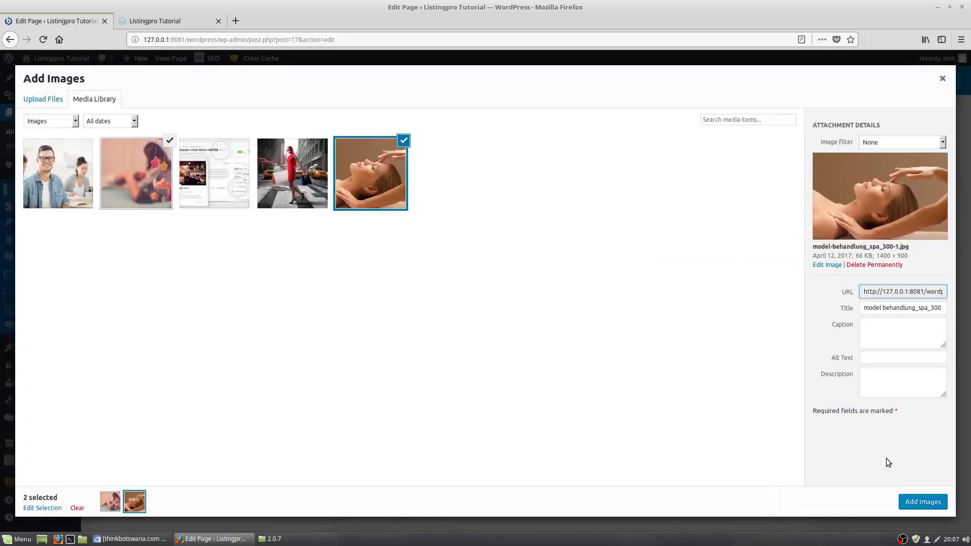
left_click(915, 499)
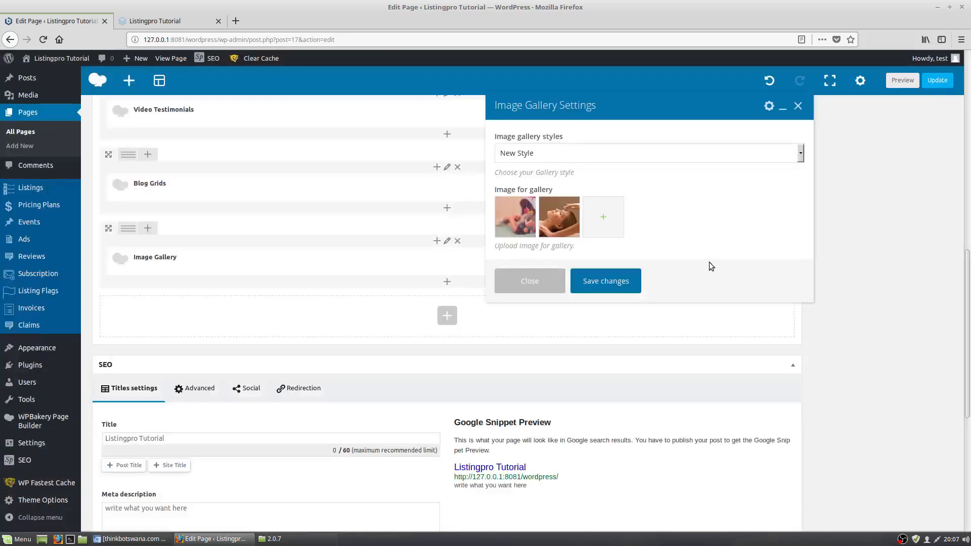
left_click(596, 217)
left_click(59, 157)
left_click(937, 506)
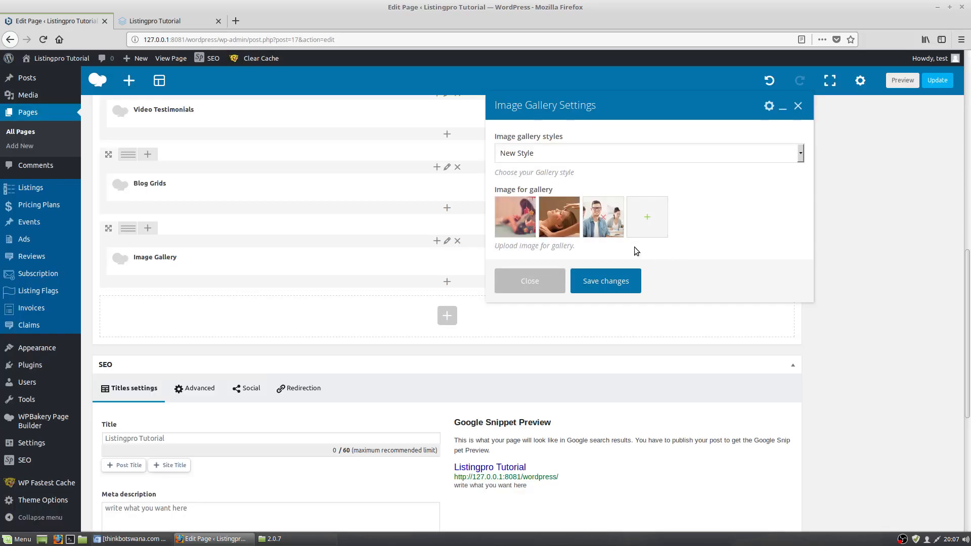
Step: Add the website screenshot image from the media library to the gallery and save the Image Gallery element
left_click(649, 217)
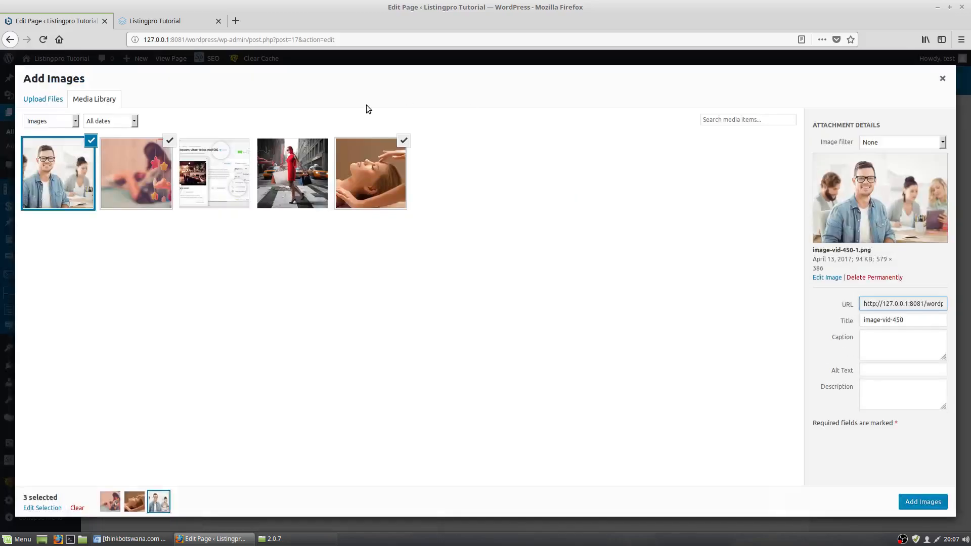
left_click(214, 172)
left_click(912, 500)
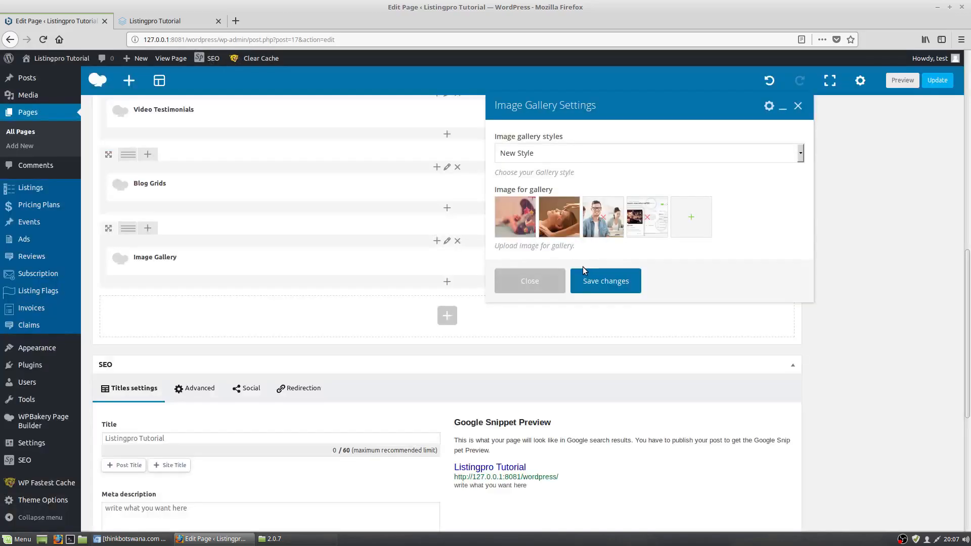
left_click(597, 286)
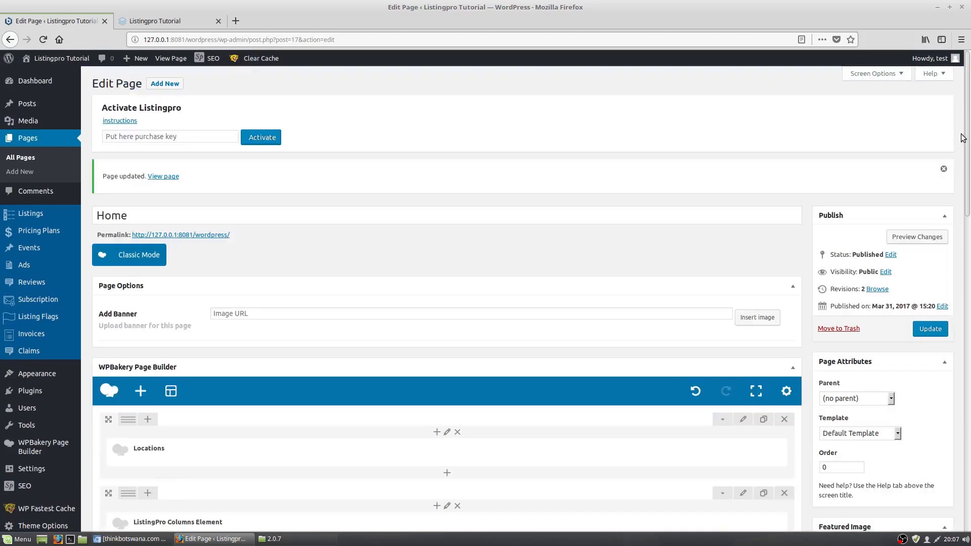
Step: Edit the bottom margin in the design options of the Image Gallery's column, save the column settings and update the page
scroll(432, 314, "down", 10)
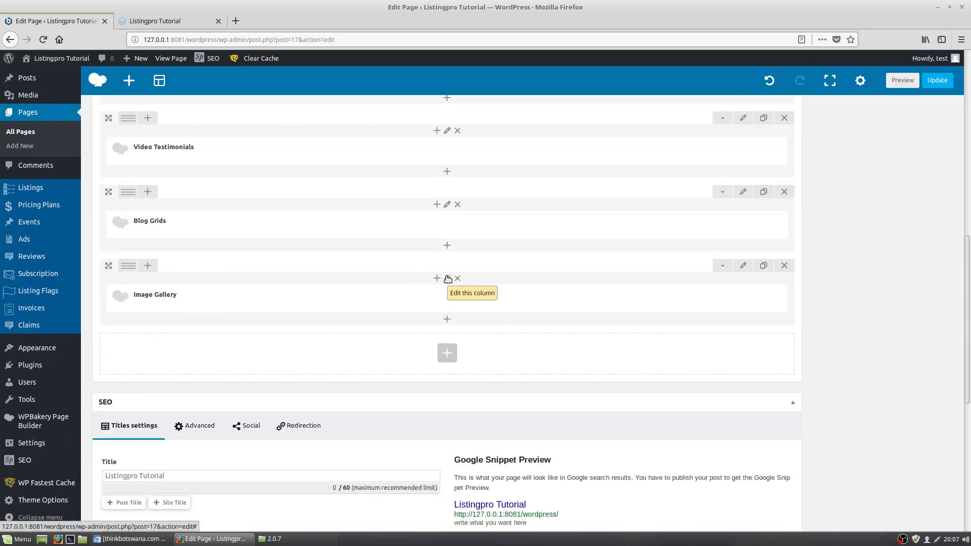
left_click(447, 278)
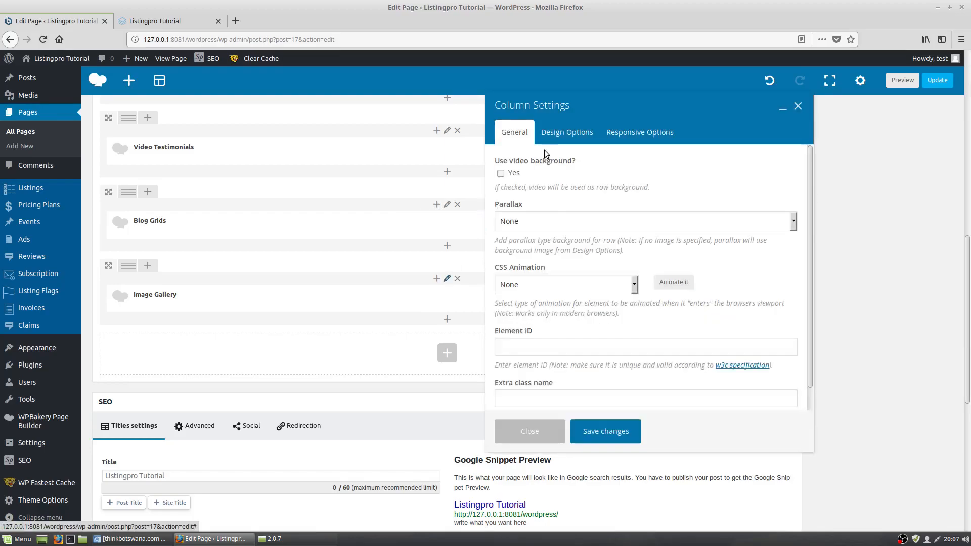
left_click(561, 137)
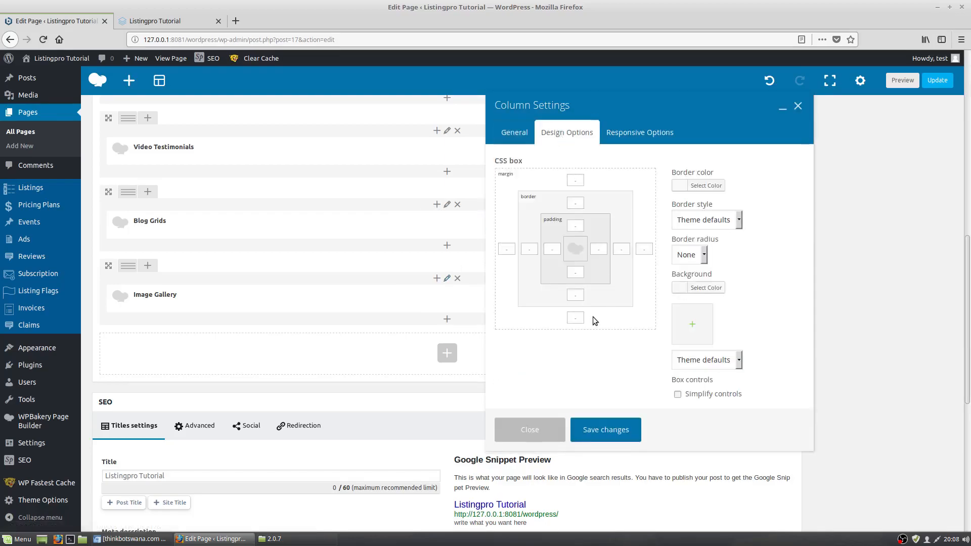
left_click(576, 319)
left_click(606, 436)
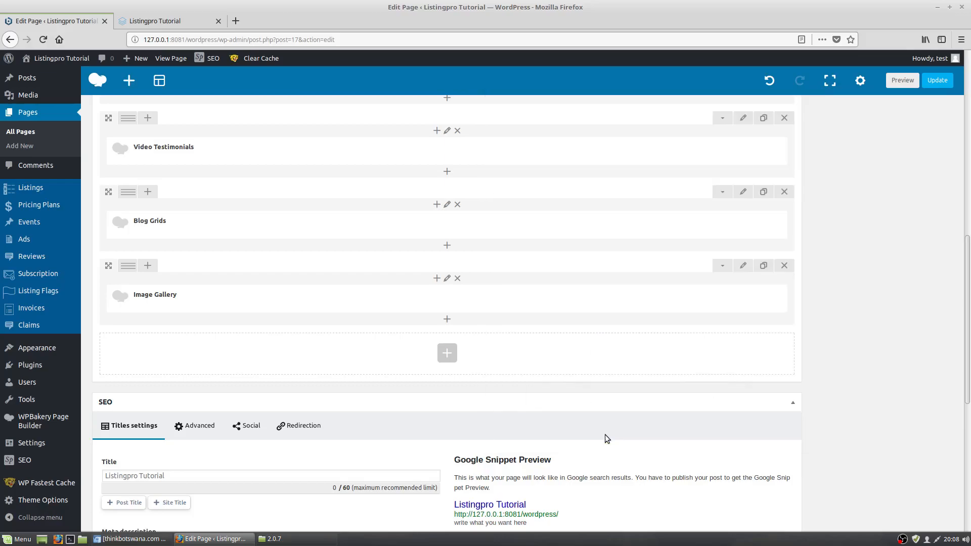
left_click(940, 82)
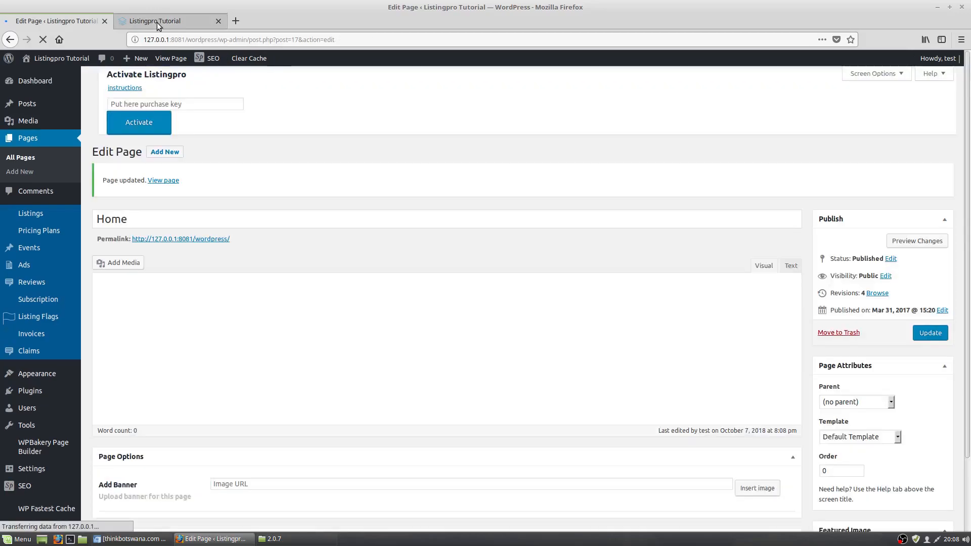
Step: Examine the front-end homepage from the #1 Directory Solution section up to the search banner
left_click(158, 22)
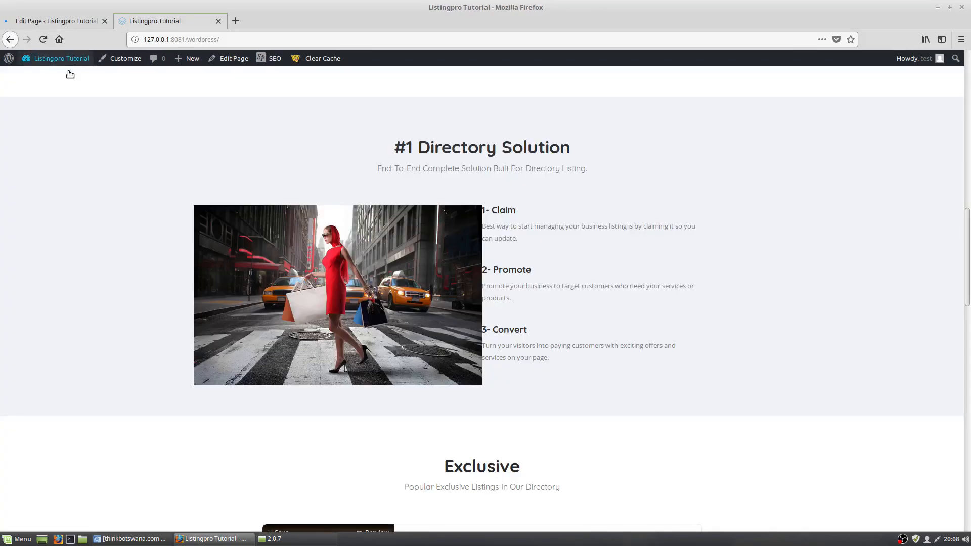
scroll(968, 121, "up", 3)
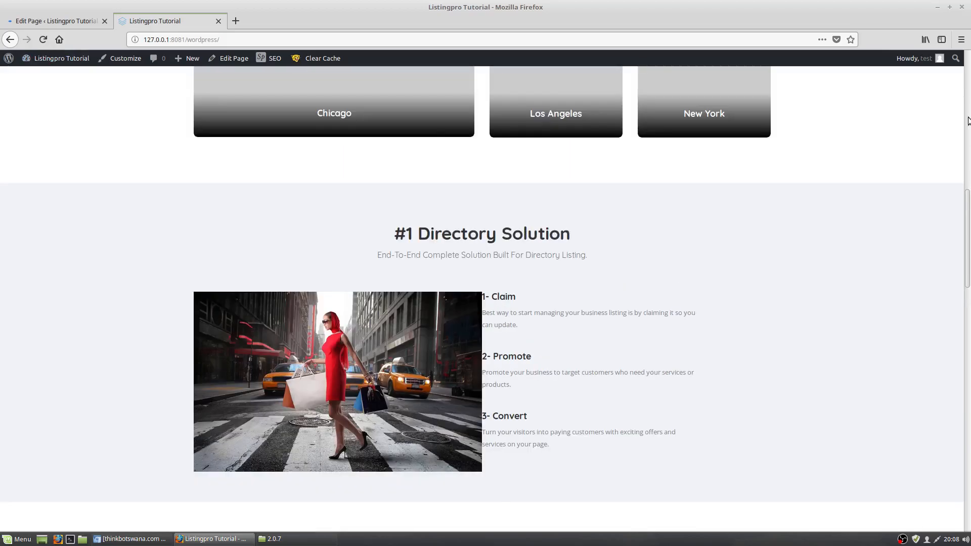
scroll(763, 92, "up", 15)
left_click_drag(967, 131, 969, 77)
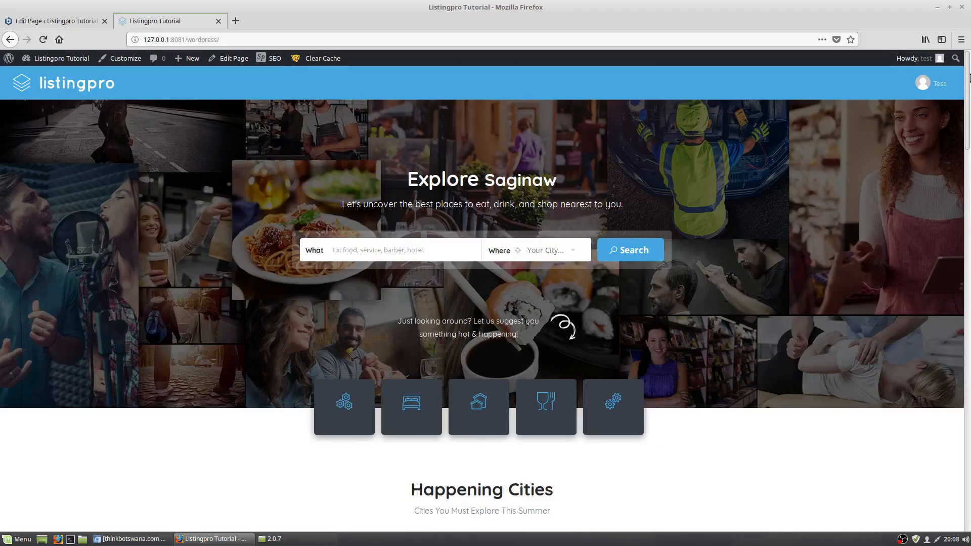
Step: Reload the front-end homepage and examine the image gallery below the News & Tips section
left_click(43, 40)
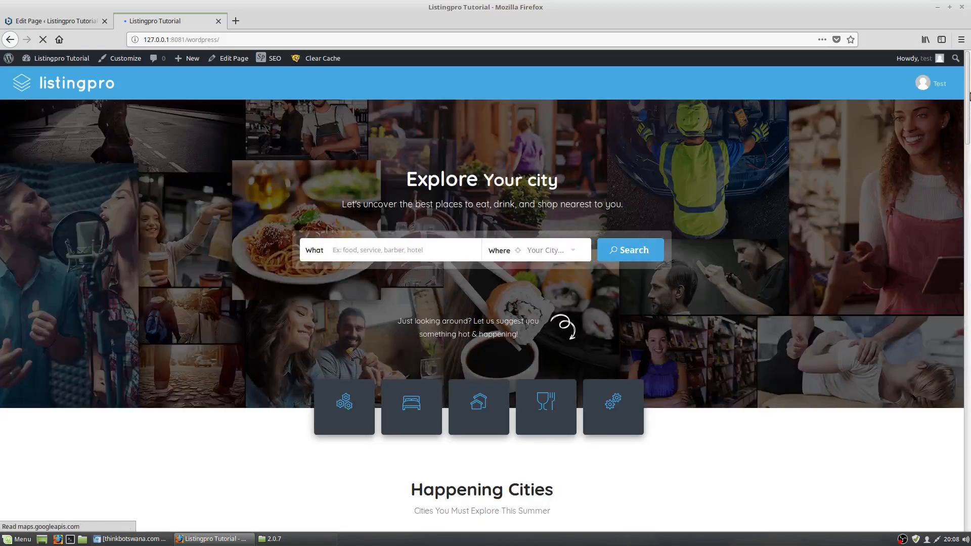
left_click_drag(968, 96, 969, 430)
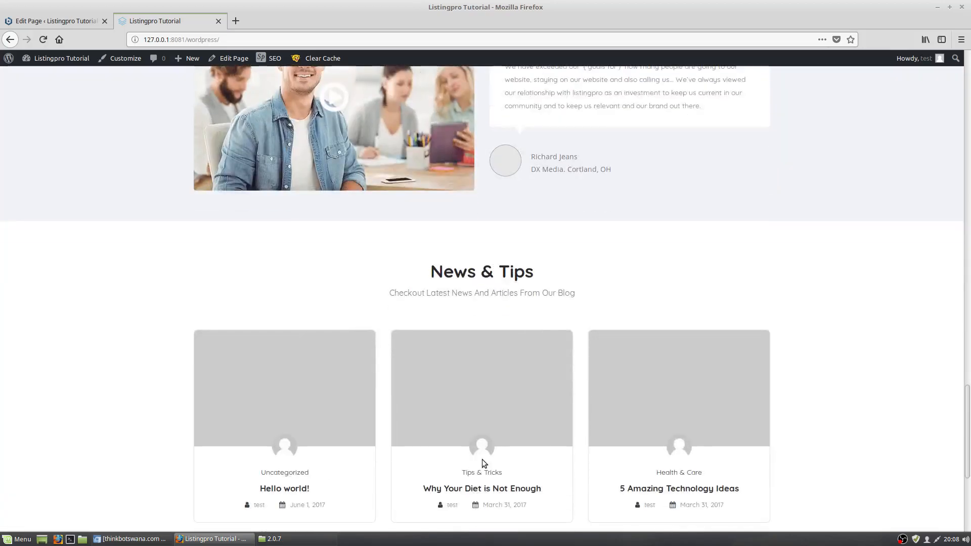
scroll(692, 393, "down", 4)
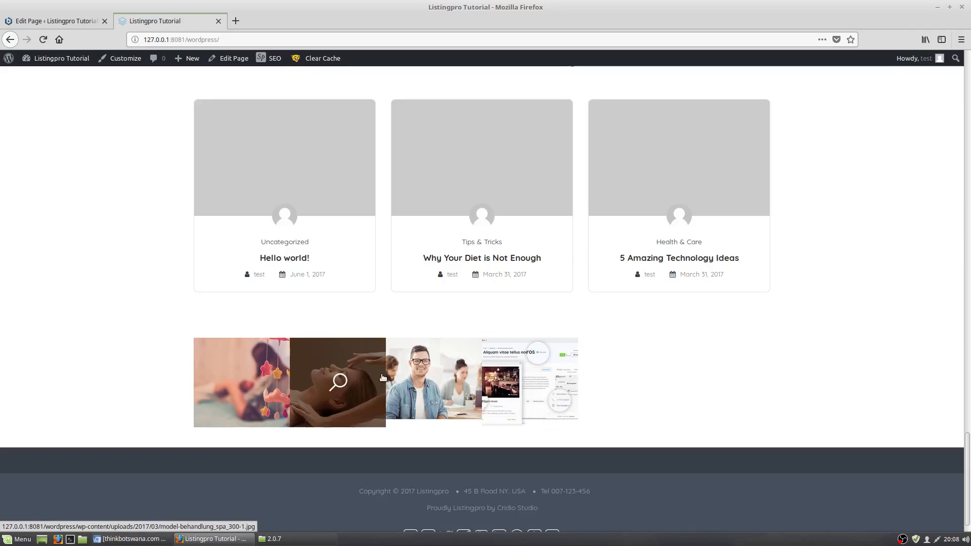
Step: Return to the Home page editor and review the Image Gallery element's style and images, closing its settings without changes
left_click(70, 21)
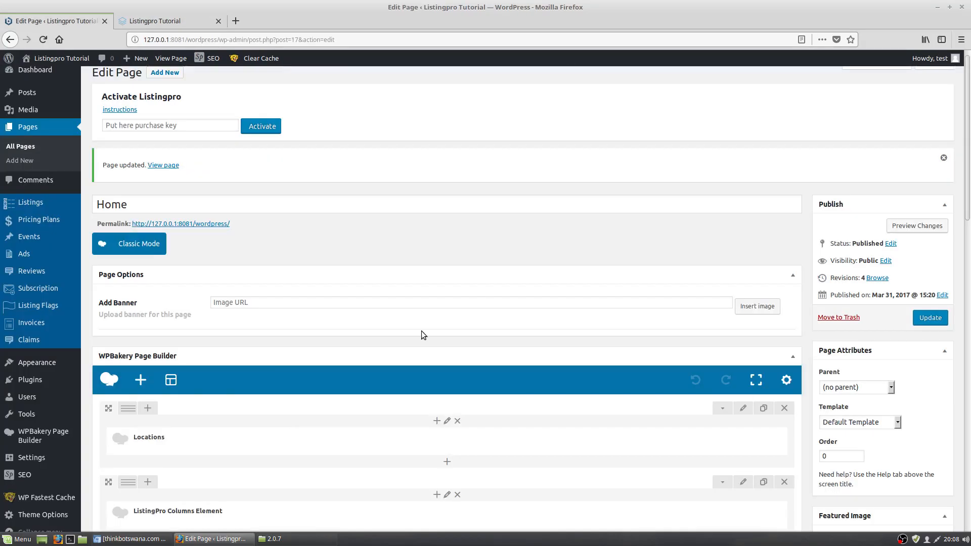
scroll(422, 336, "down", 2)
scroll(423, 341, "down", 5)
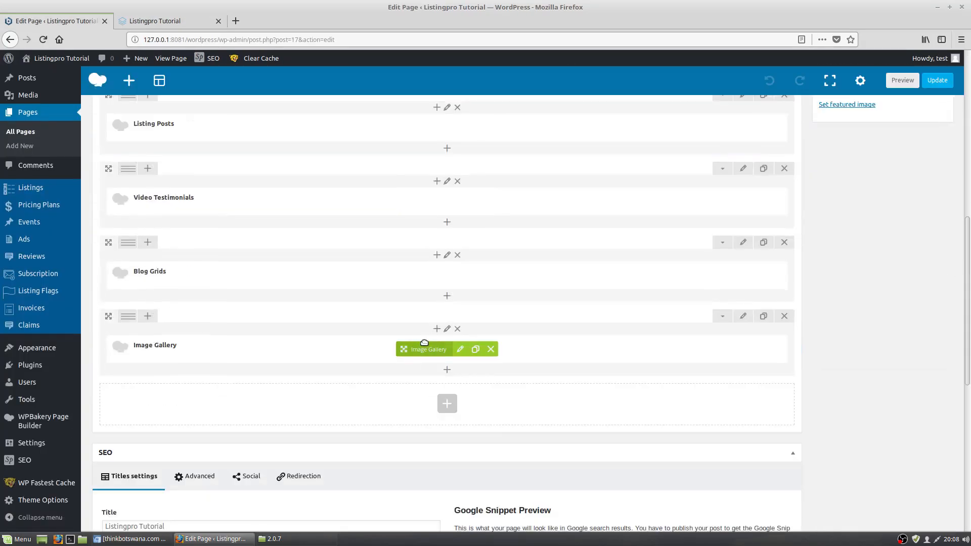
left_click(461, 350)
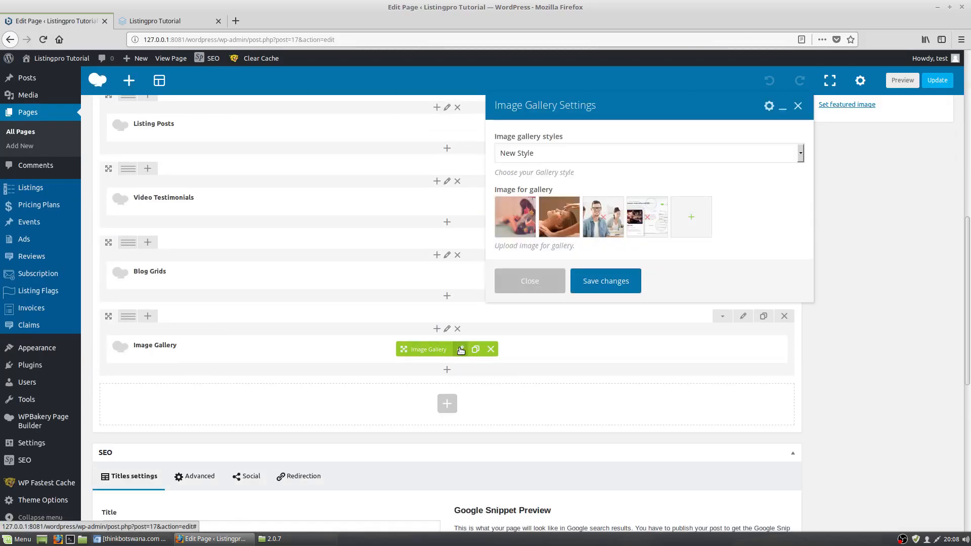
scroll(721, 202, "down", 3)
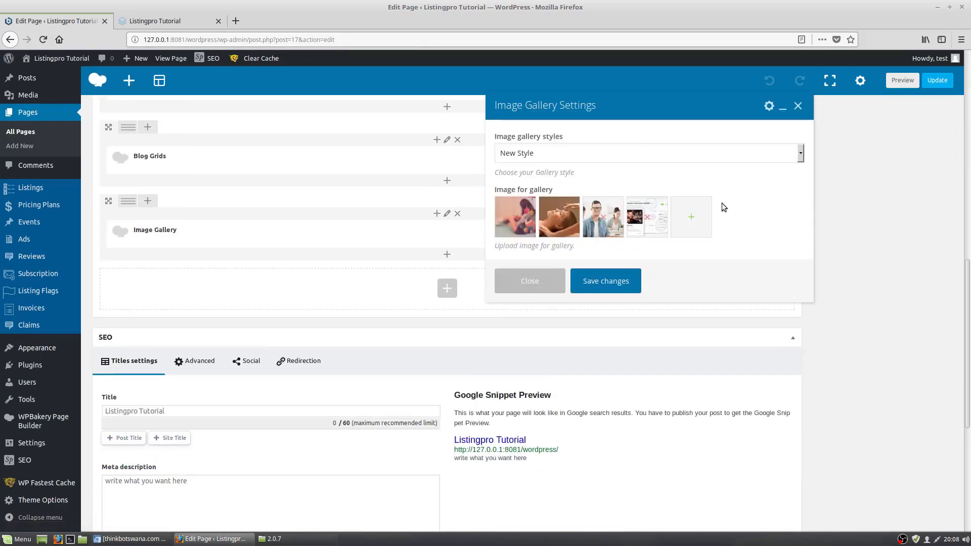
scroll(721, 202, "up", 2)
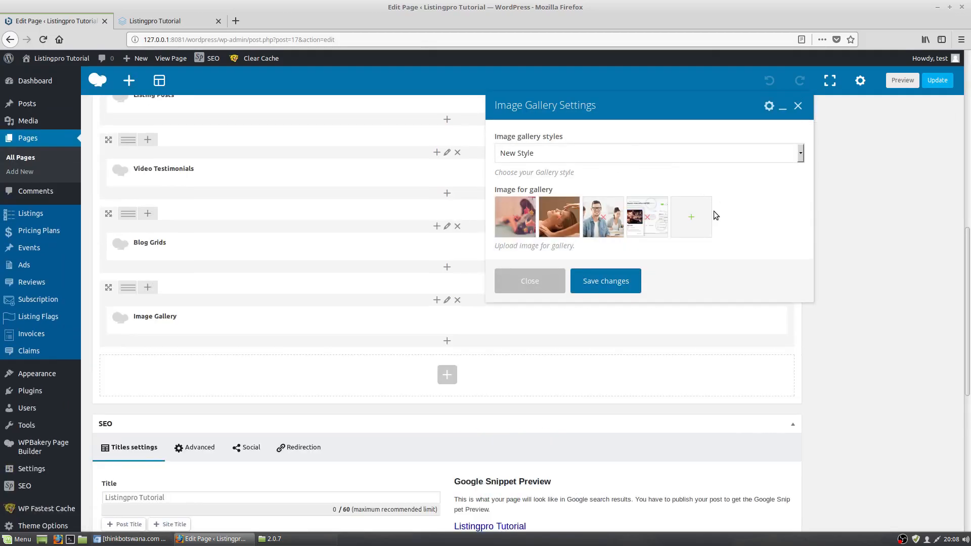
left_click(798, 105)
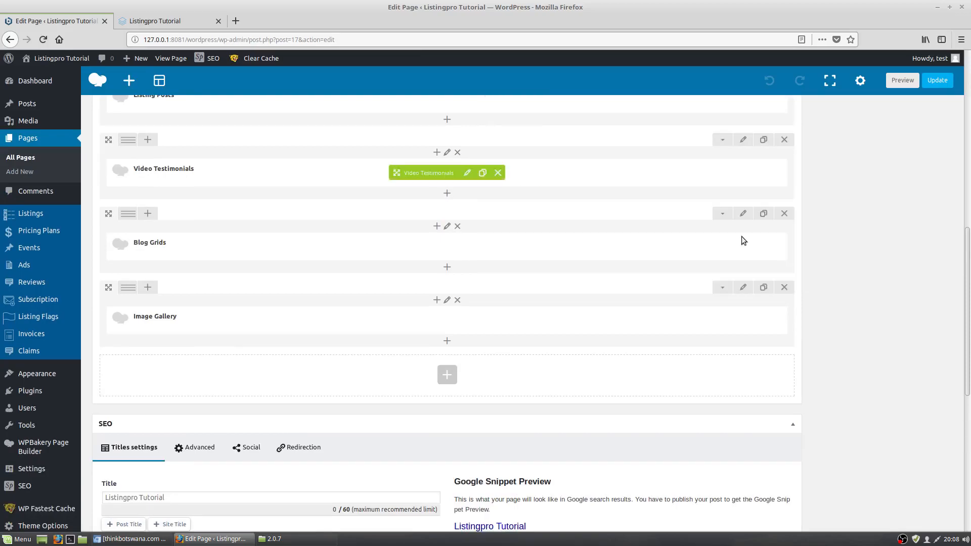
Step: Set the Row Type of the Image Gallery's row to Full Width - Center Content
left_click(745, 288)
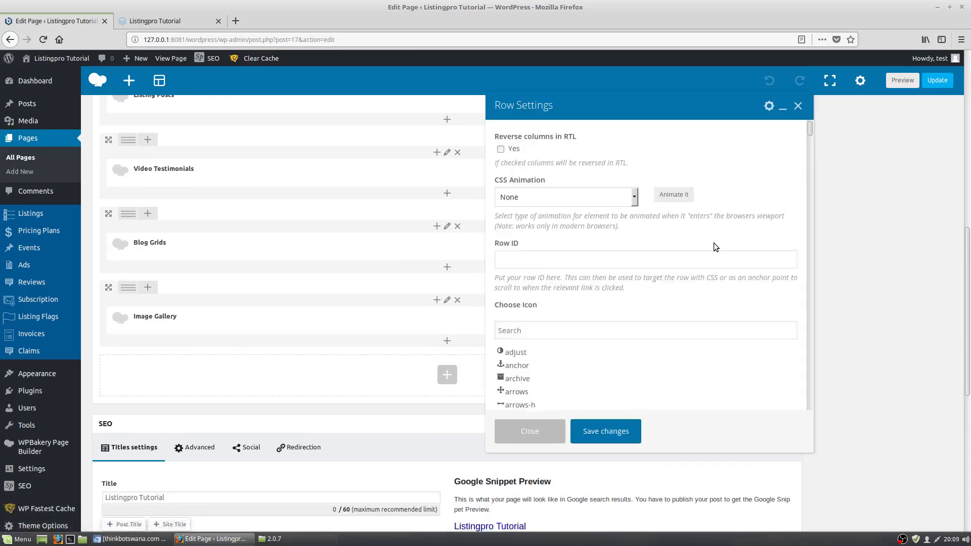
scroll(714, 243, "down", 4)
scroll(810, 176, "down", 10)
scroll(800, 384, "down", 10)
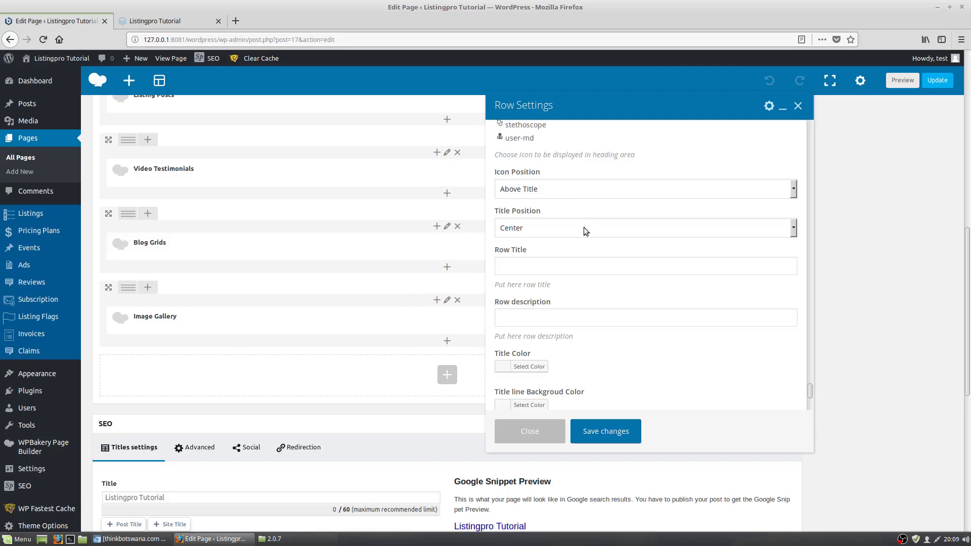
scroll(586, 286, "down", 6)
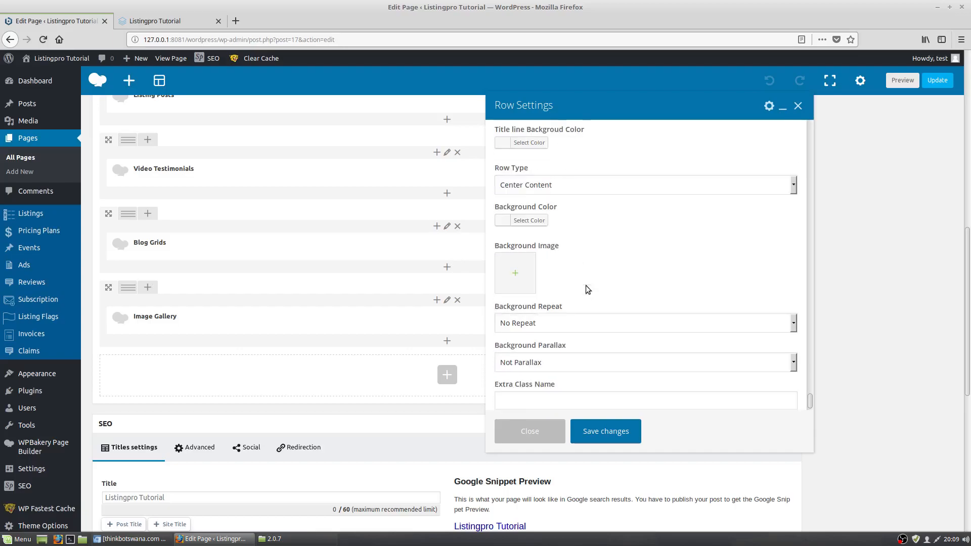
left_click(597, 322)
left_click(597, 322)
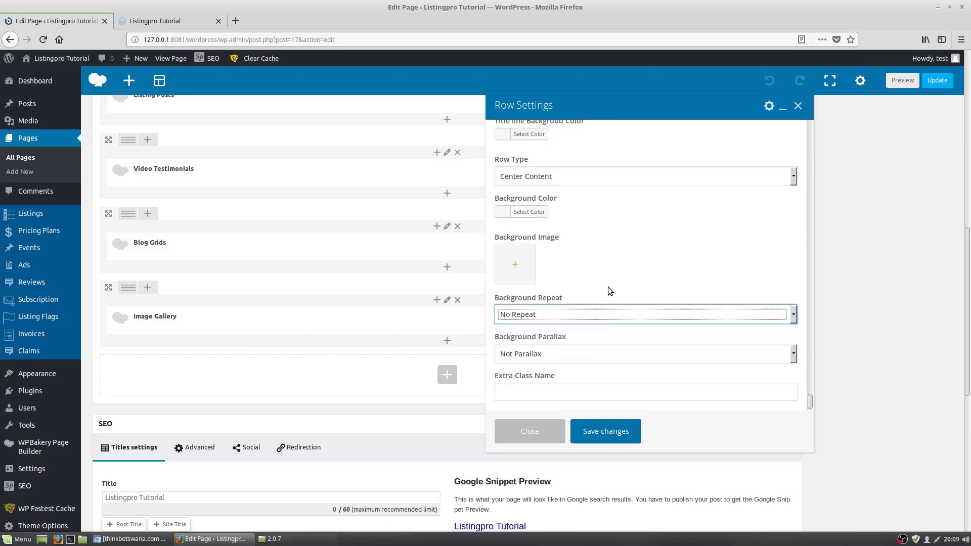
scroll(609, 287, "down", 5)
scroll(614, 268, "up", 3)
left_click(614, 263)
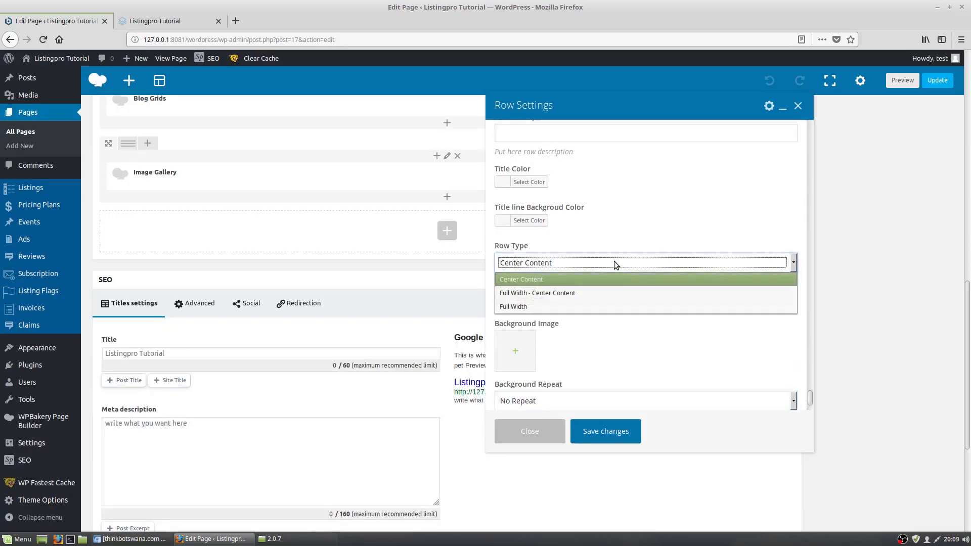
left_click(615, 293)
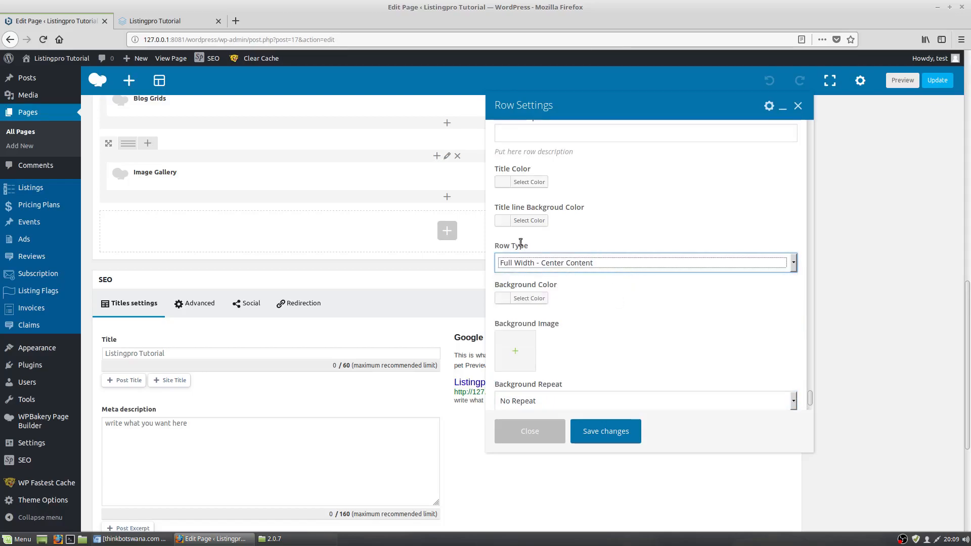
Step: Save the row settings and update the Home page, reloading the front-end homepage to check the gallery
left_click(602, 433)
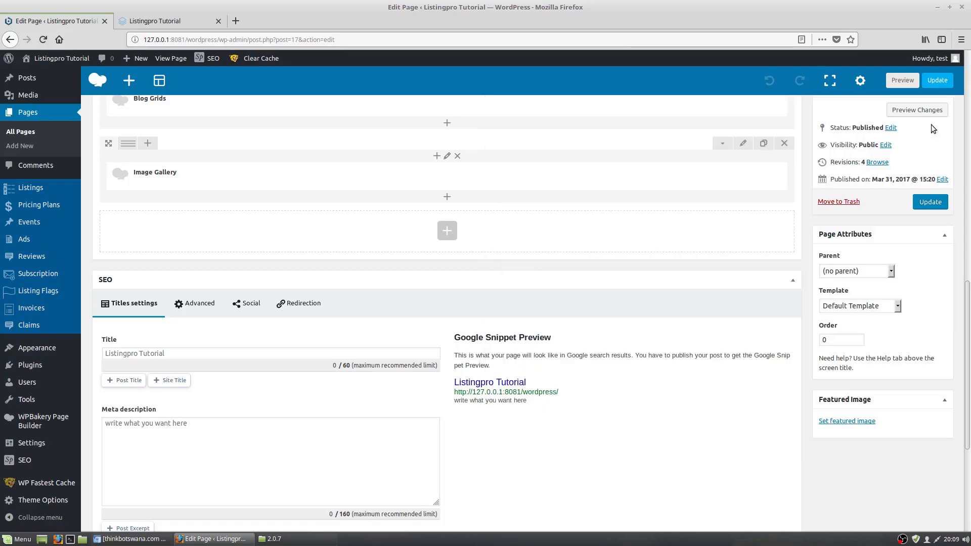
left_click(947, 82)
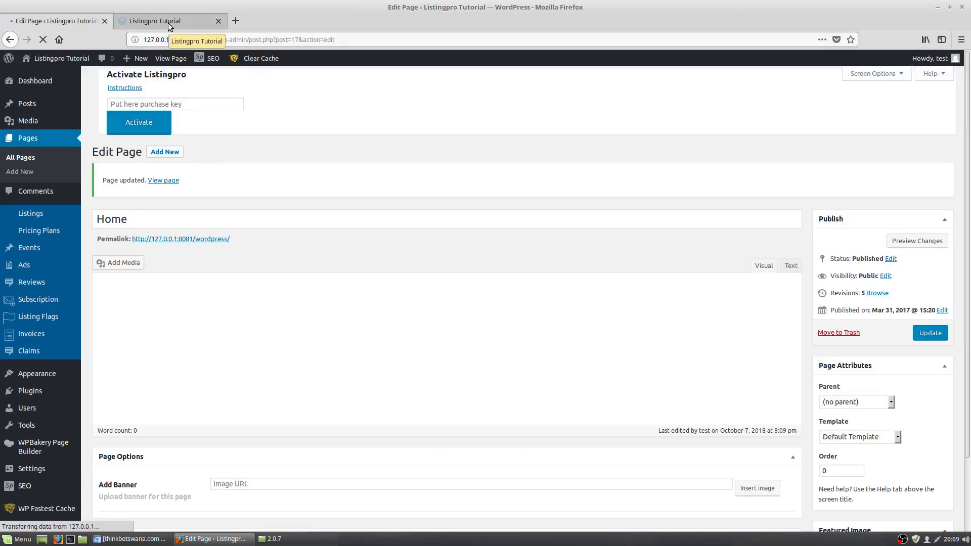
left_click(168, 23)
left_click(43, 39)
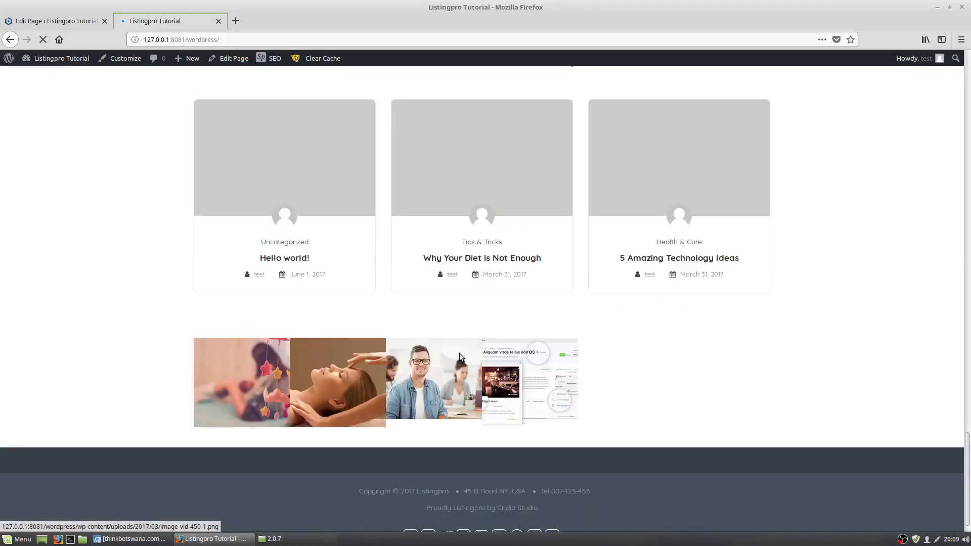
Step: Go back to the page editor and inspect the Image Gallery element's settings, closing them unchanged
left_click(56, 21)
scroll(286, 308, "down", 10)
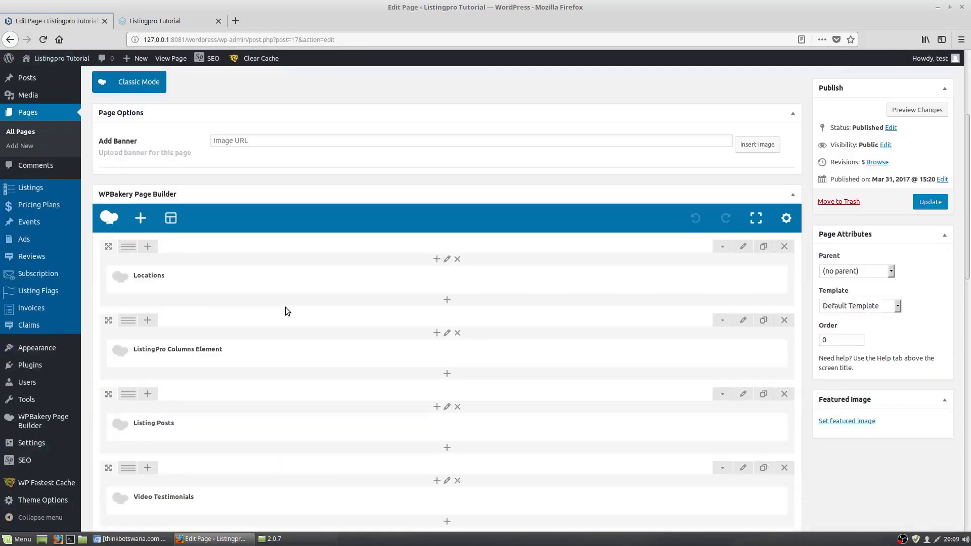
scroll(285, 308, "down", 3)
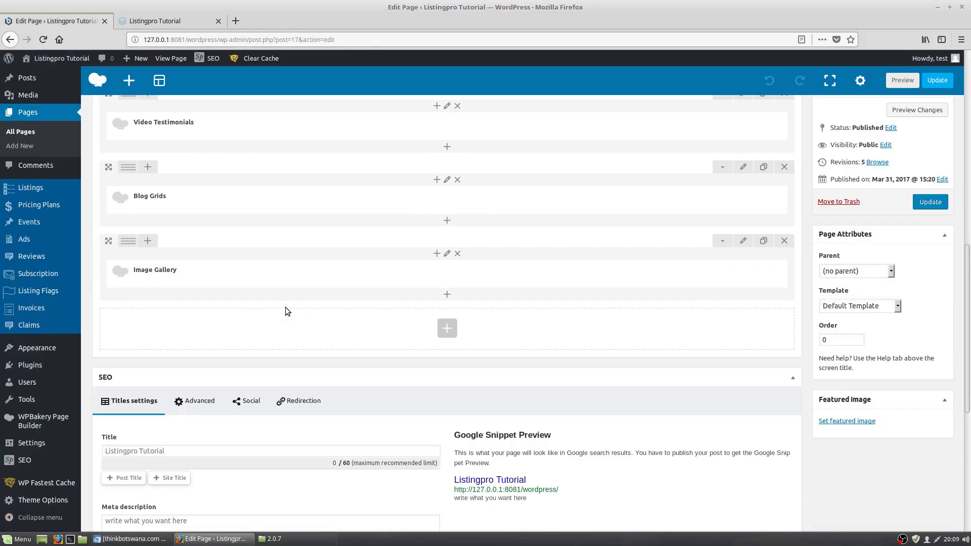
scroll(286, 310, "up", 4)
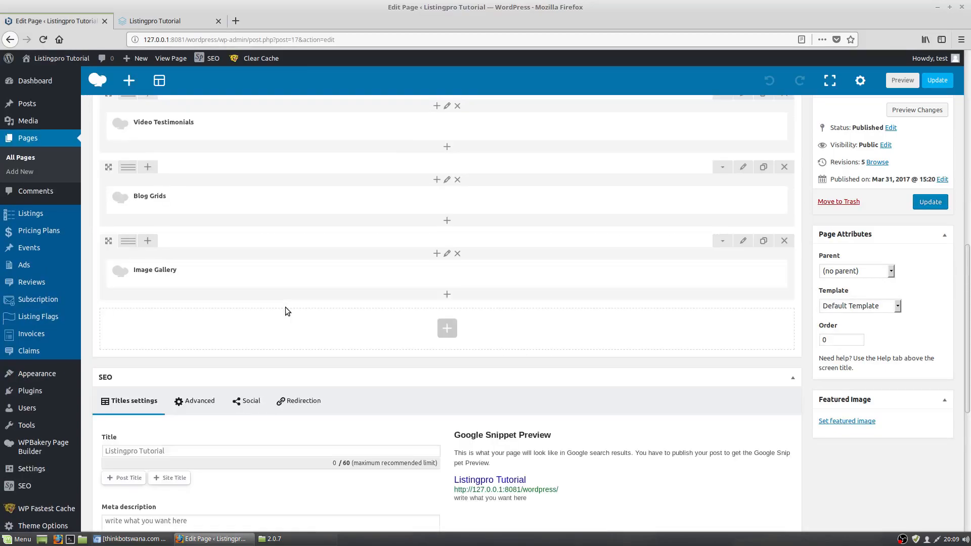
mouse_move(461, 278)
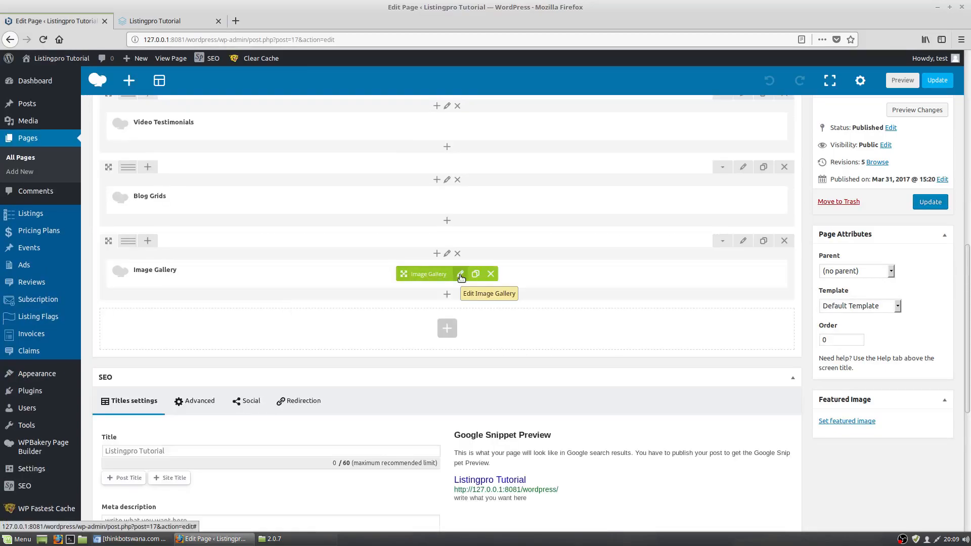
left_click(460, 276)
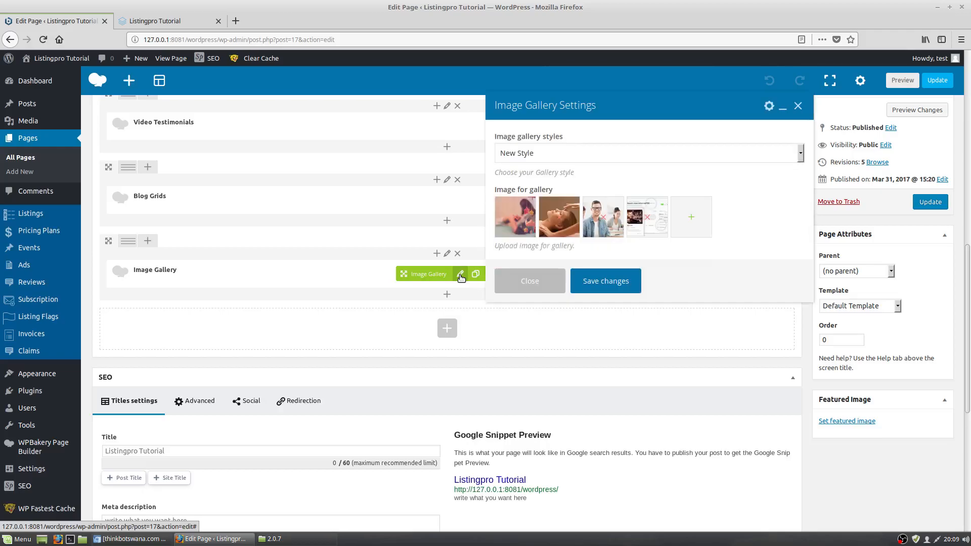
left_click(798, 106)
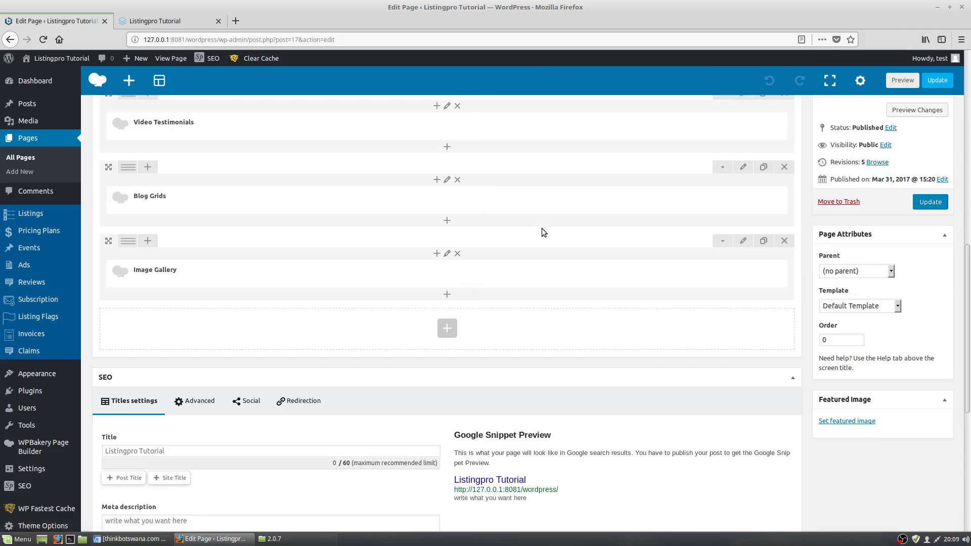
Step: Review the general settings of the Image Gallery's column and close them without changes
left_click(447, 255)
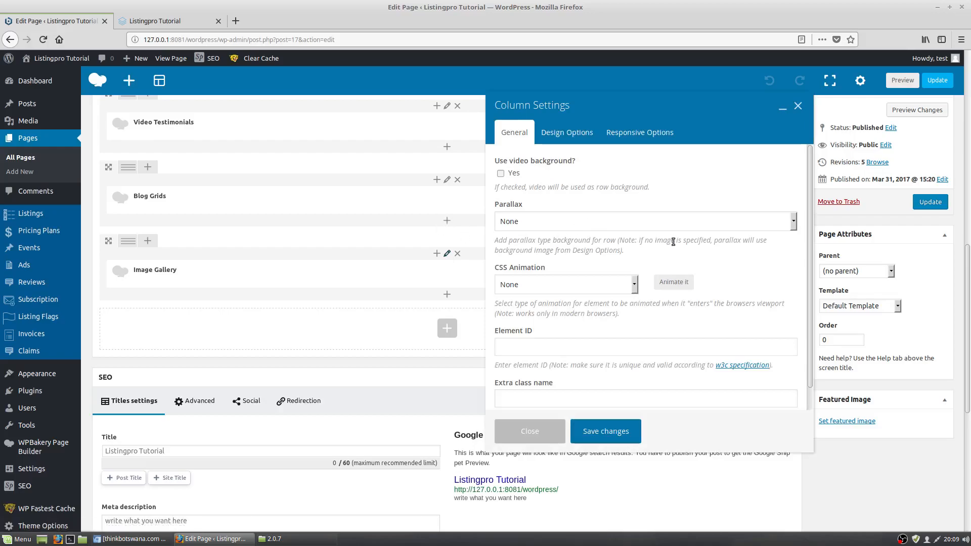
scroll(672, 241, "down", 1)
scroll(658, 214, "up", 1)
left_click(797, 107)
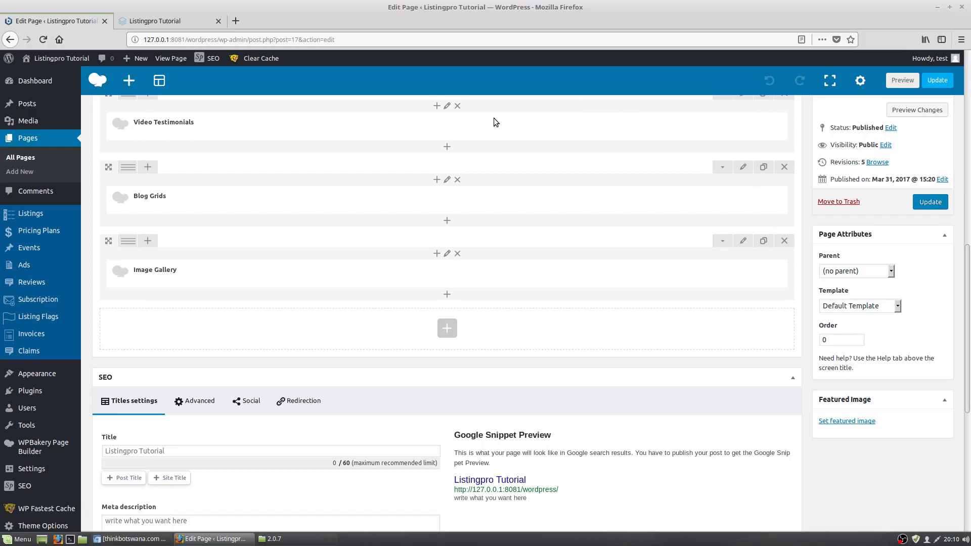
Step: Update the Home page again and reload the front-end homepage
mouse_move(409, 274)
left_click(968, 134)
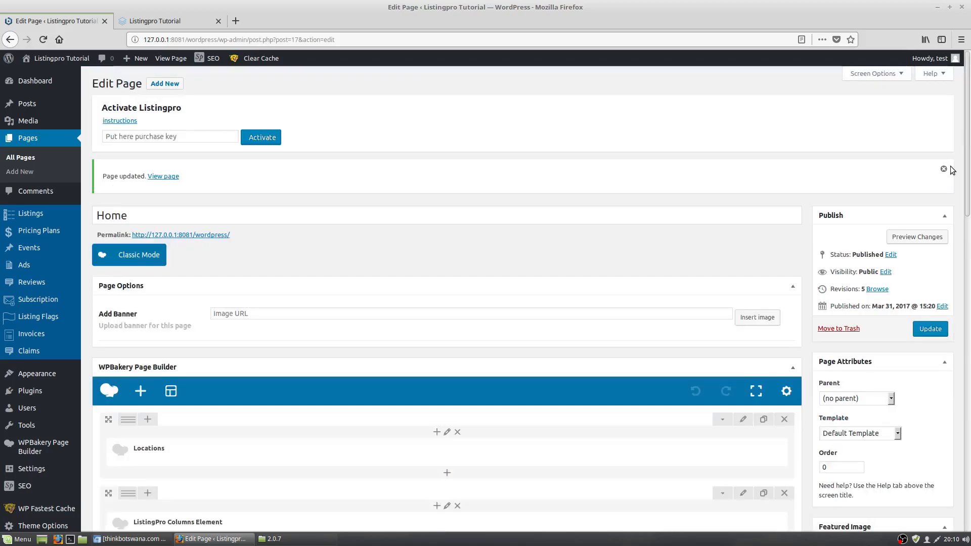
left_click(931, 330)
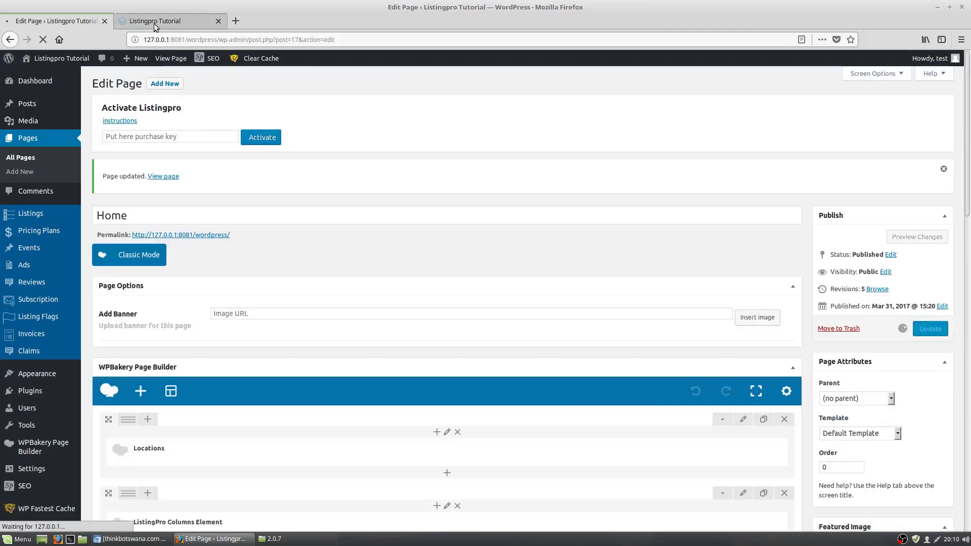
left_click(152, 21)
left_click(43, 39)
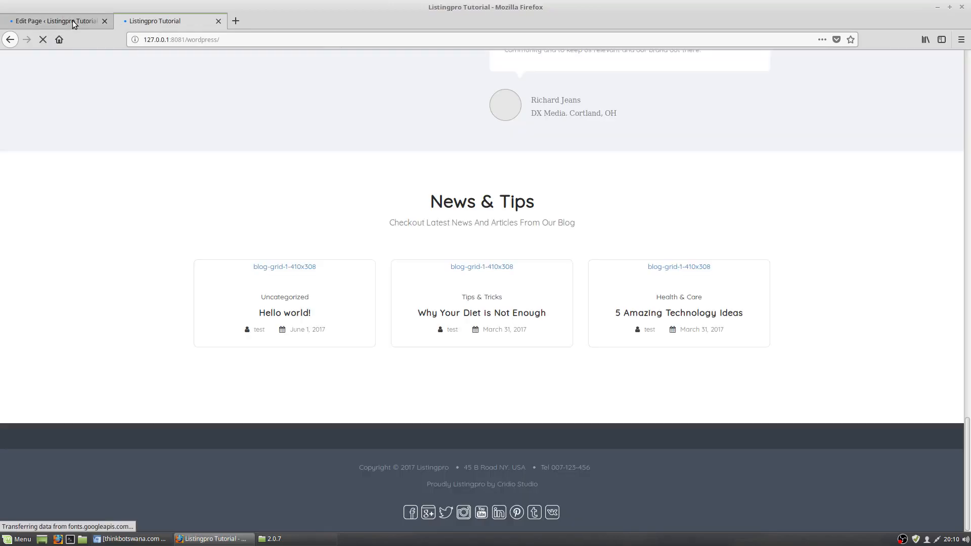
Step: Return to the Home page editor and look over the WPBakery element rows and the plugin options
left_click(72, 21)
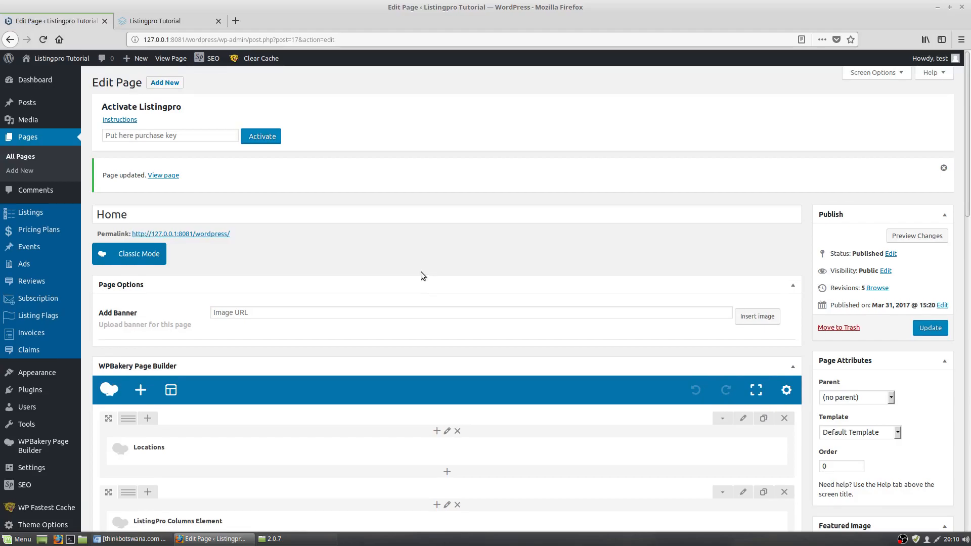
scroll(421, 274, "down", 3)
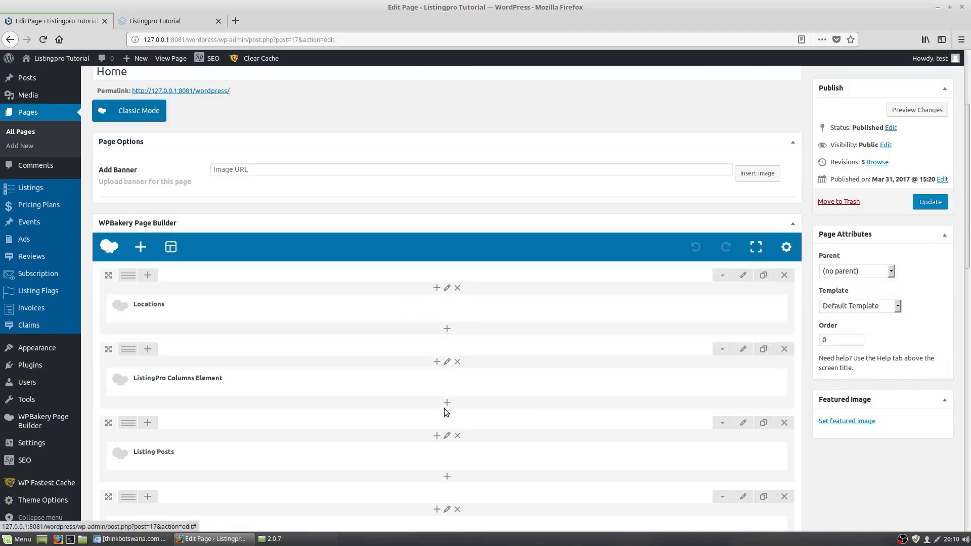
scroll(446, 409, "down", 6)
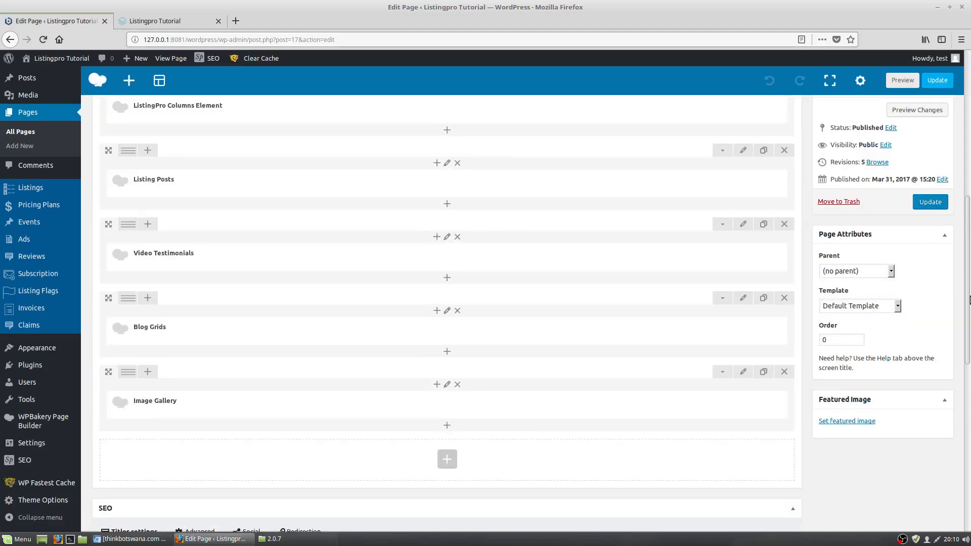
mouse_move(969, 300)
left_mouse_down()
mouse_move(969, 121)
mouse_move(969, 308)
left_mouse_up()
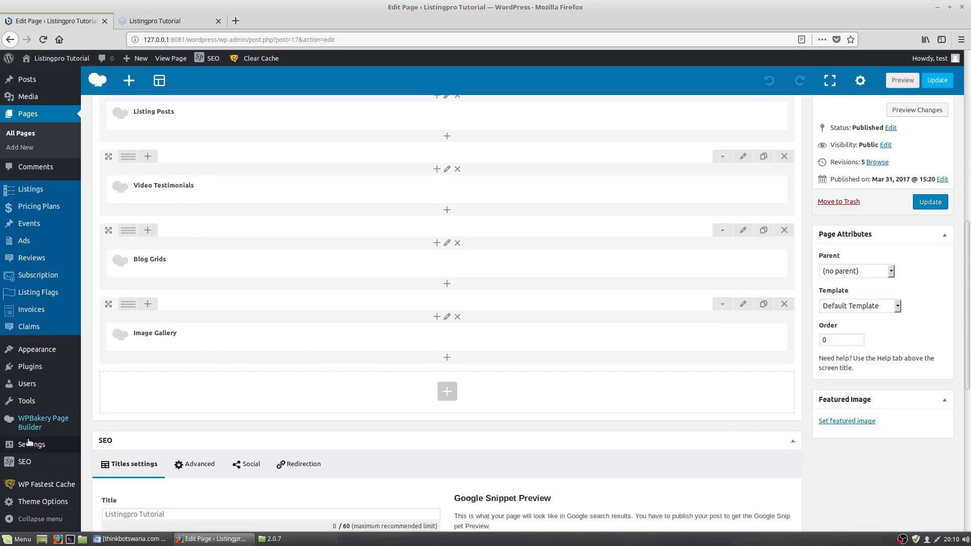
mouse_move(27, 446)
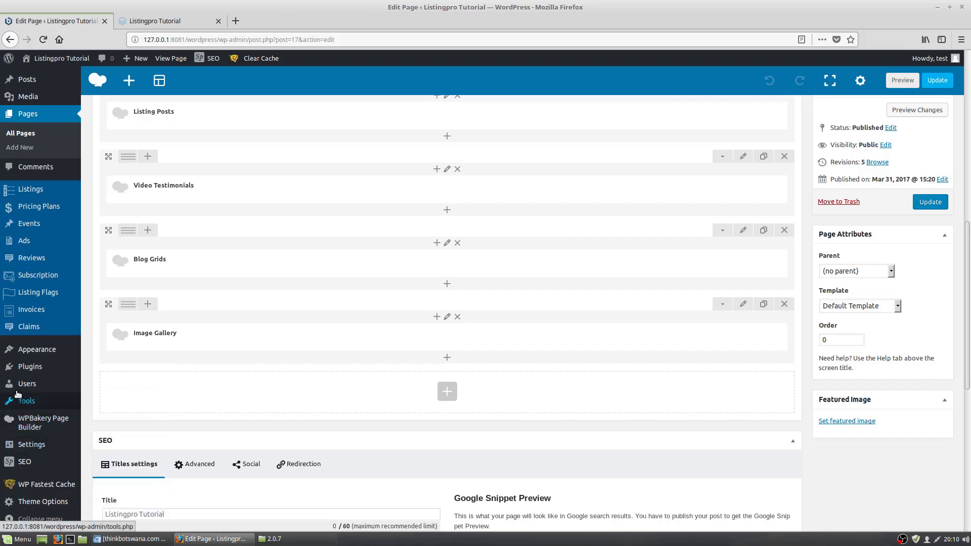
mouse_move(34, 369)
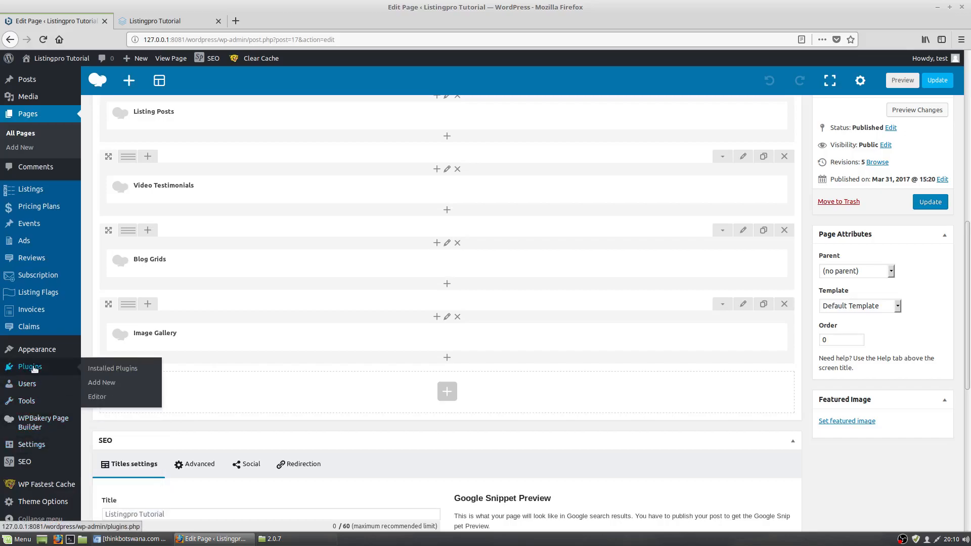
Step: Open the page for adding new plugins and search the plugin directory for "updraft"
left_click(91, 369)
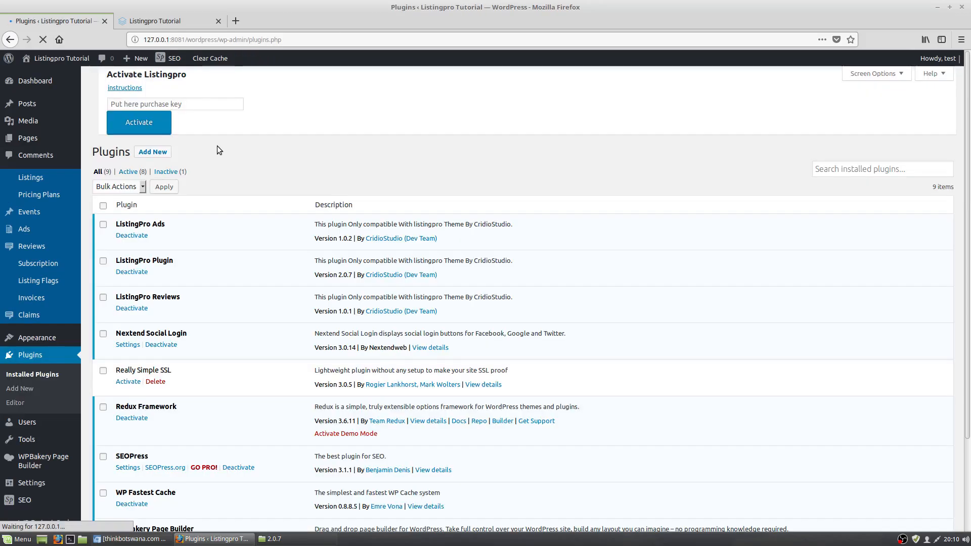
left_click(163, 87)
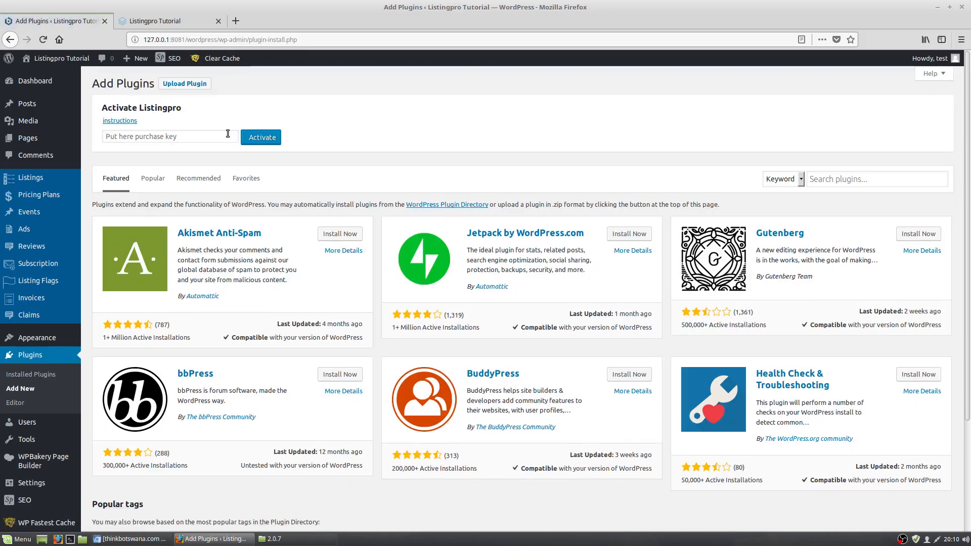
left_click(881, 174)
type("updr")
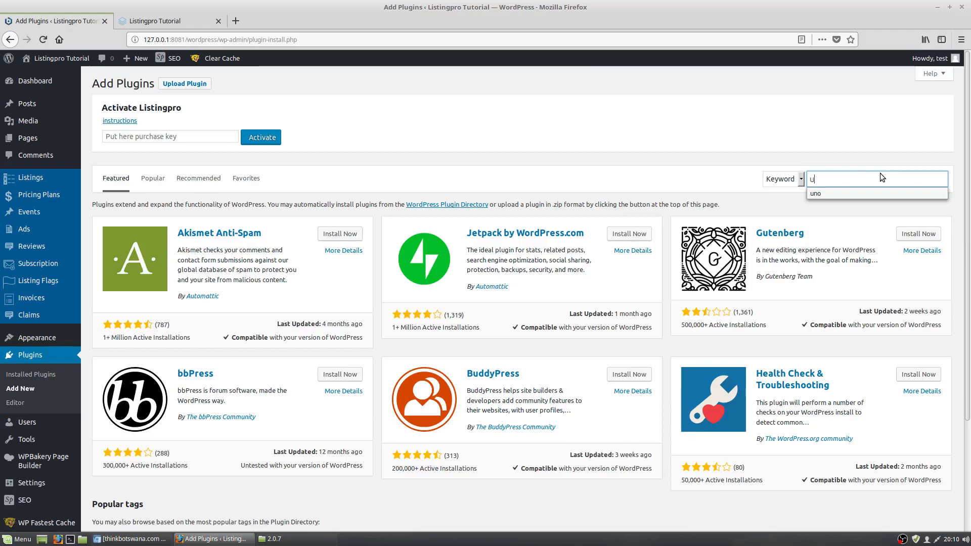
type("aft")
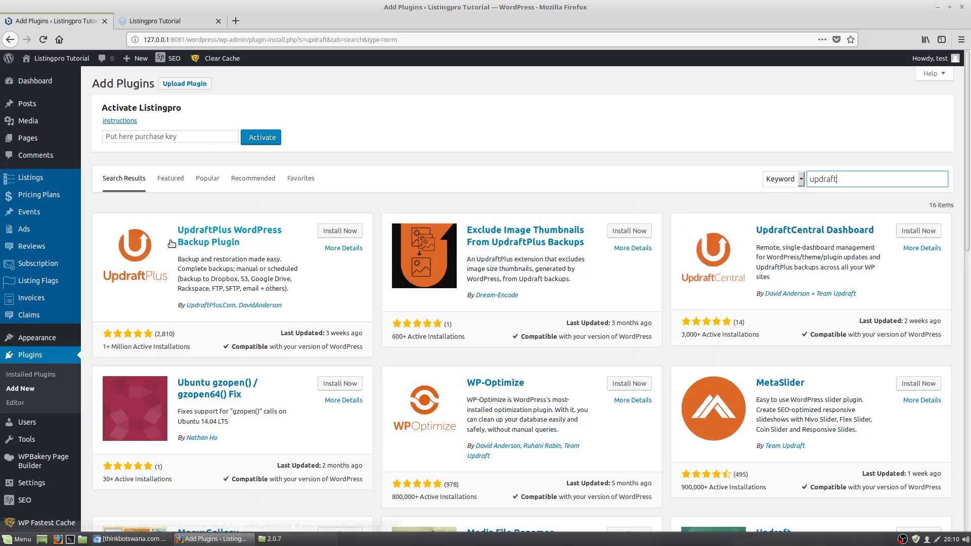
Step: Install and activate the UpdraftPlus WordPress Backup Plugin, dismiss its welcome message and open its backup page
left_click(332, 233)
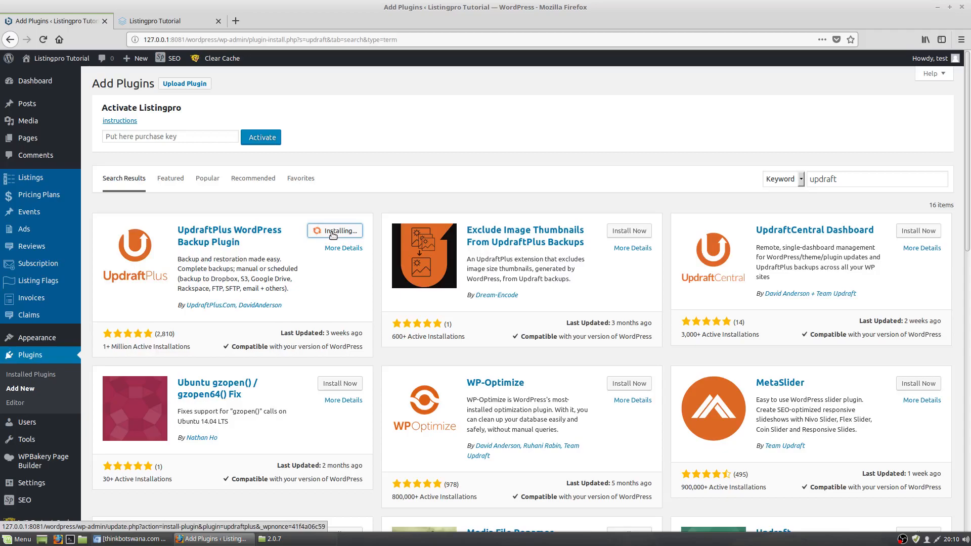
left_click(334, 231)
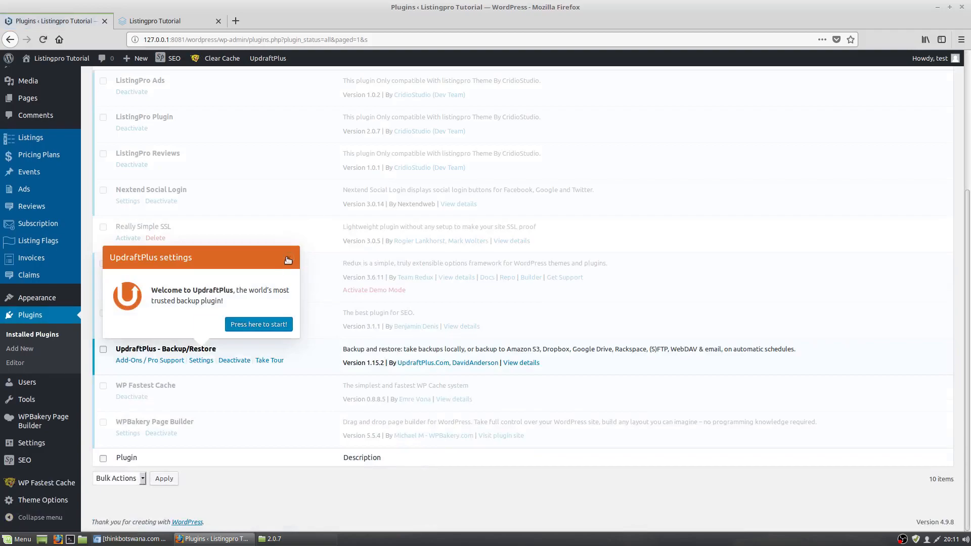
left_click(288, 259)
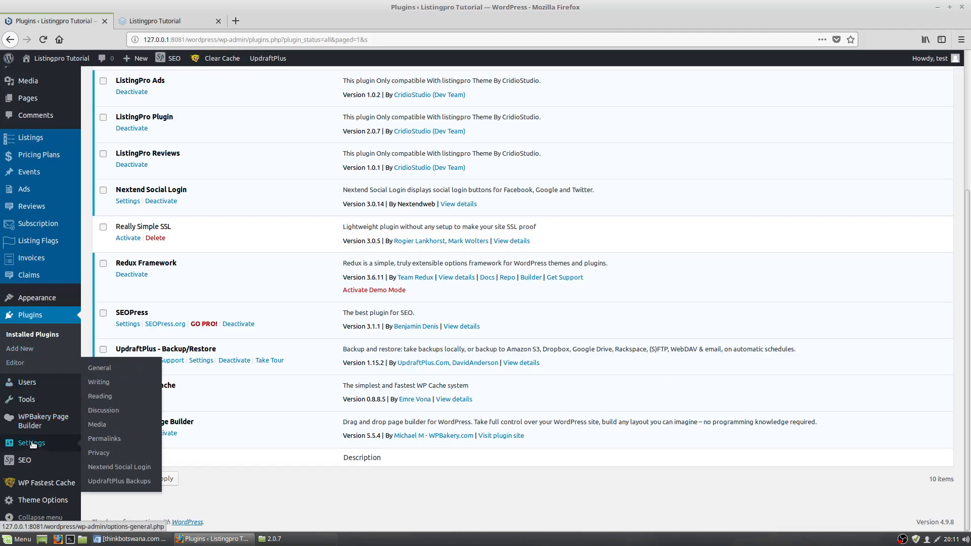
left_click(111, 482)
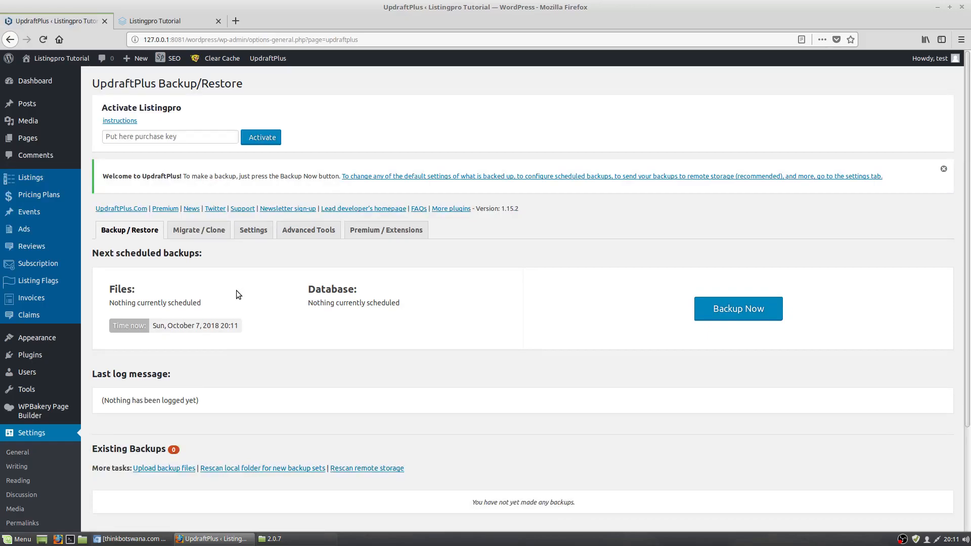
Step: Select Google Drive as the remote storage in the UpdraftPlus settings and try to authenticate with Google, staying on the page
left_click(255, 229)
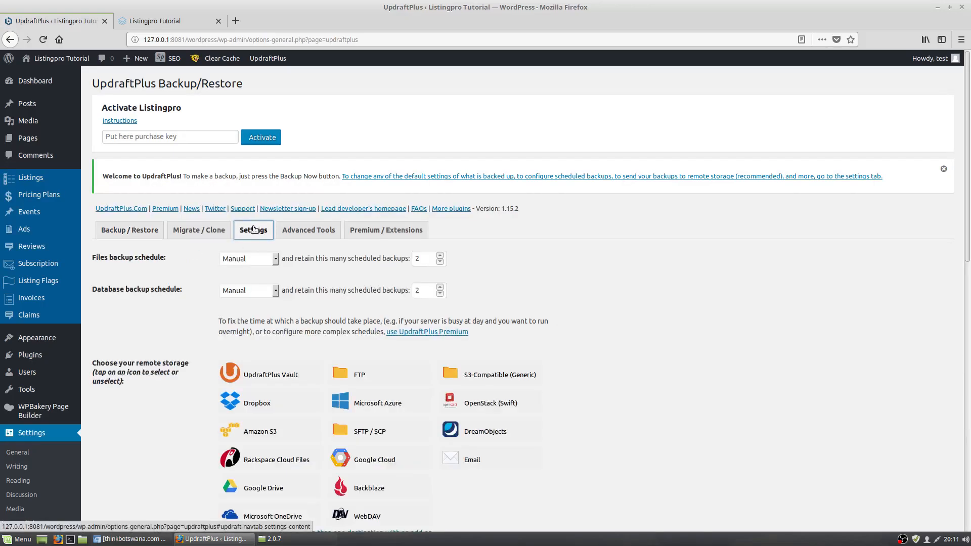
scroll(256, 386, "down", 5)
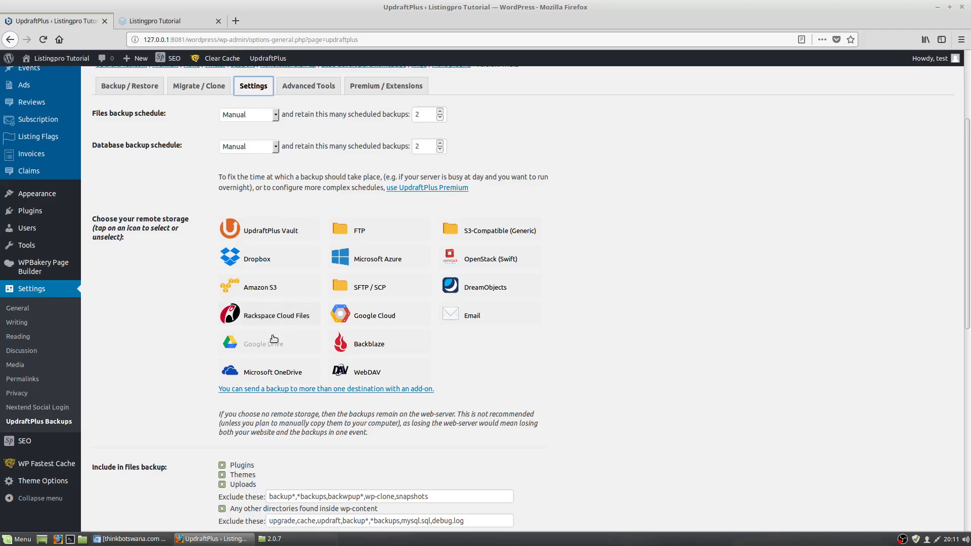
left_click(269, 347)
scroll(148, 369, "down", 5)
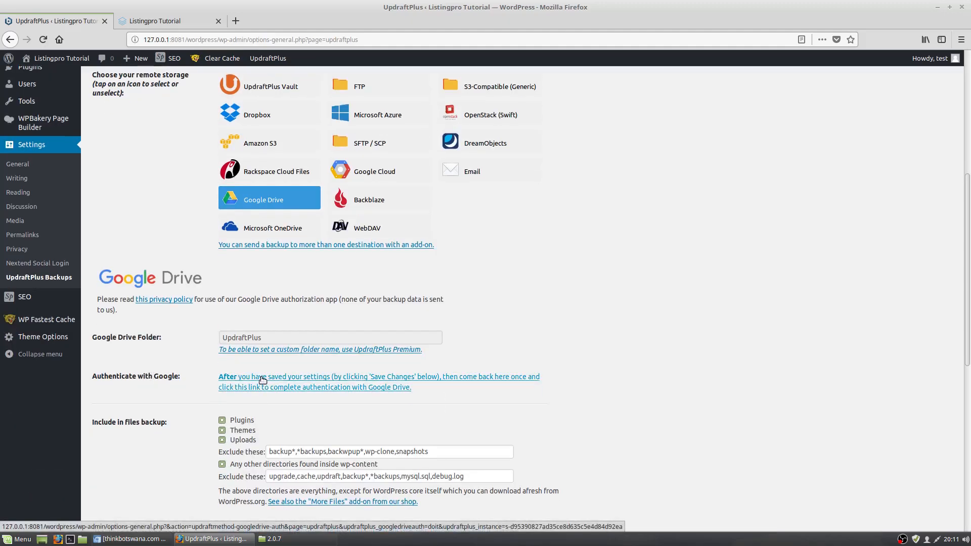
left_click(262, 379)
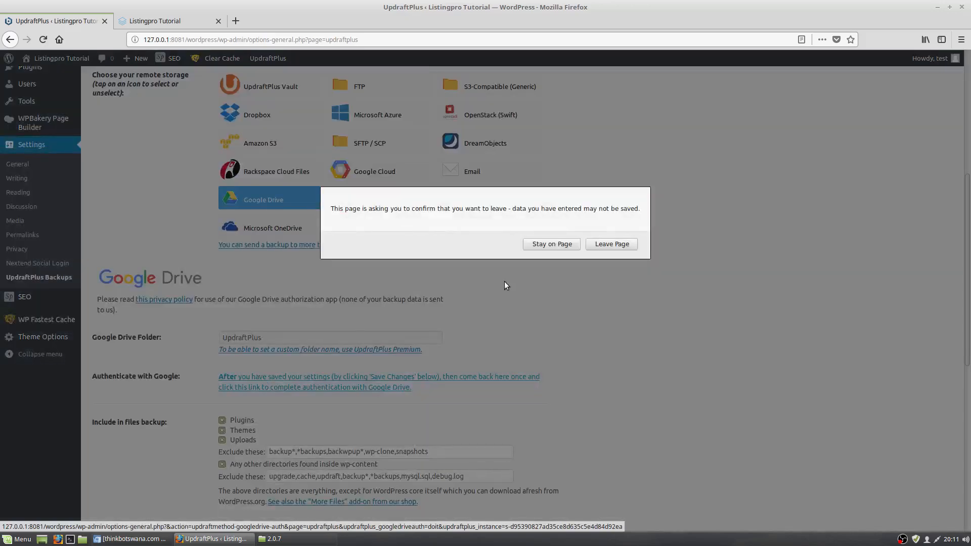
left_click(566, 245)
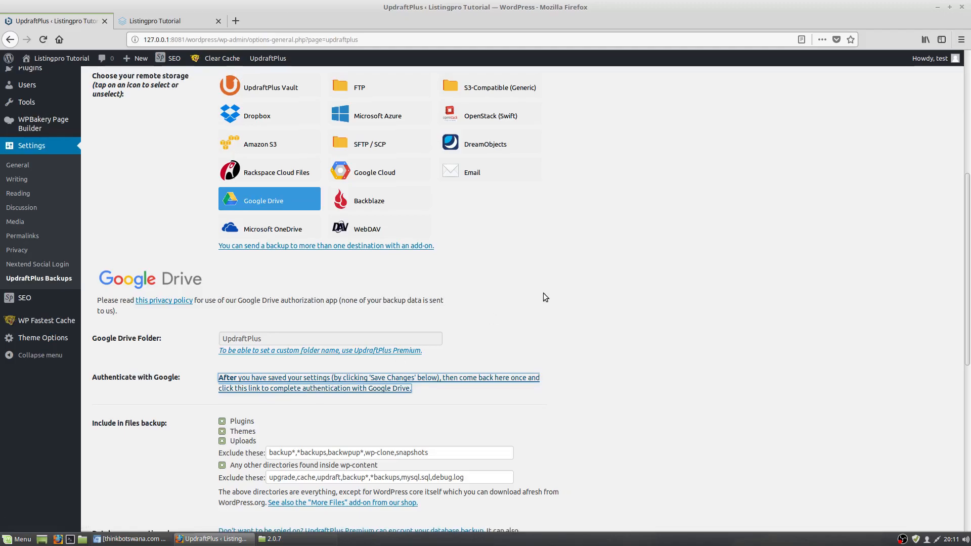
scroll(543, 292, "up", 2)
scroll(541, 299, "up", 2)
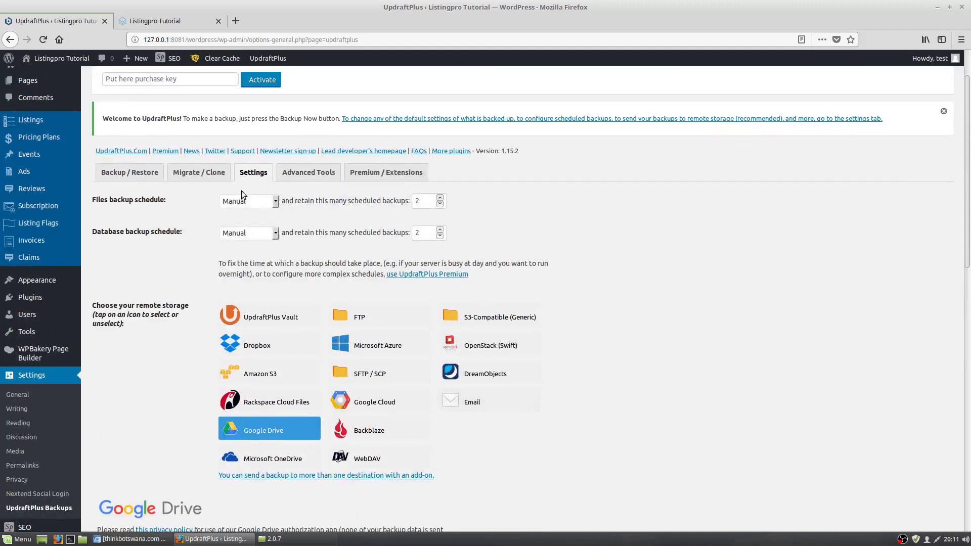
Step: Run a one-time UpdraftPlus backup of the database and files, allowing it to be deleted only manually
left_click(131, 174)
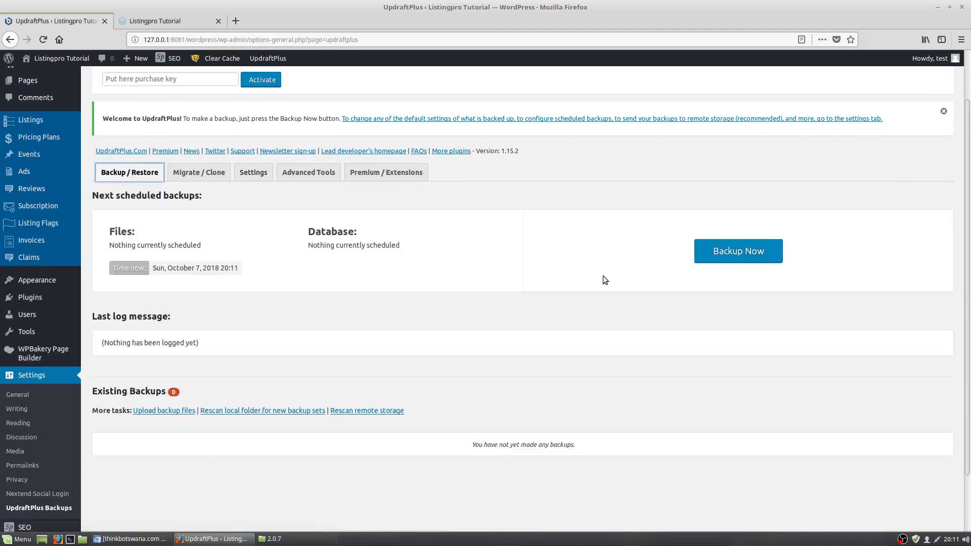
left_click(706, 258)
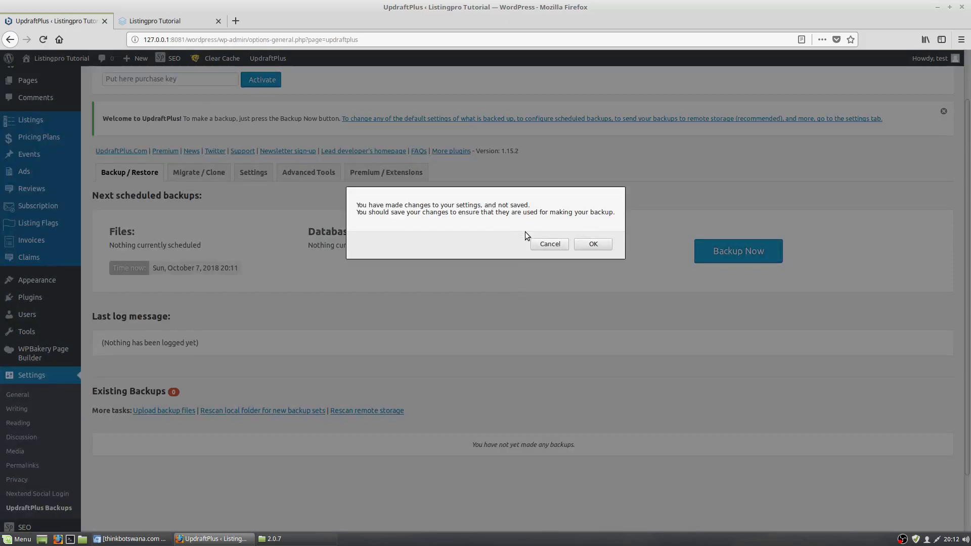
left_click(582, 247)
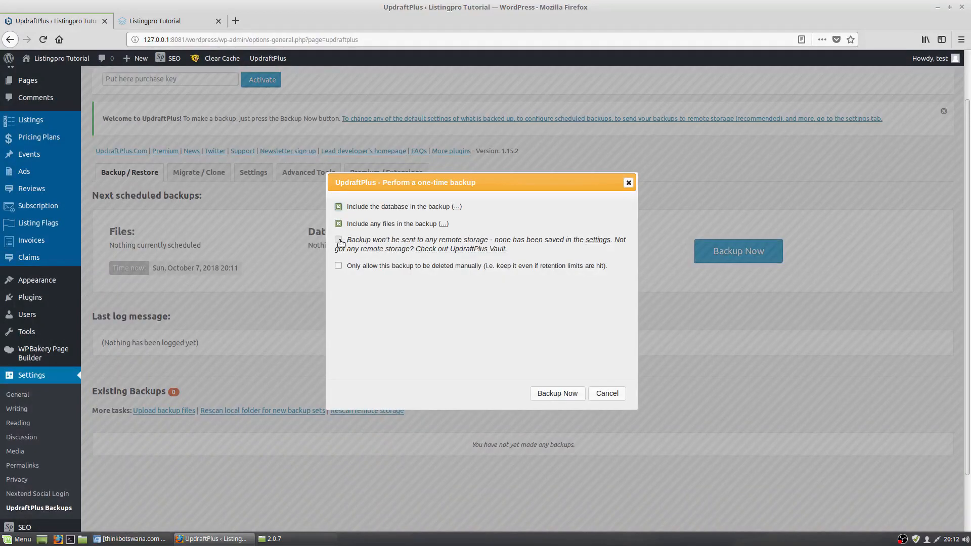
left_click(339, 267)
left_click(549, 392)
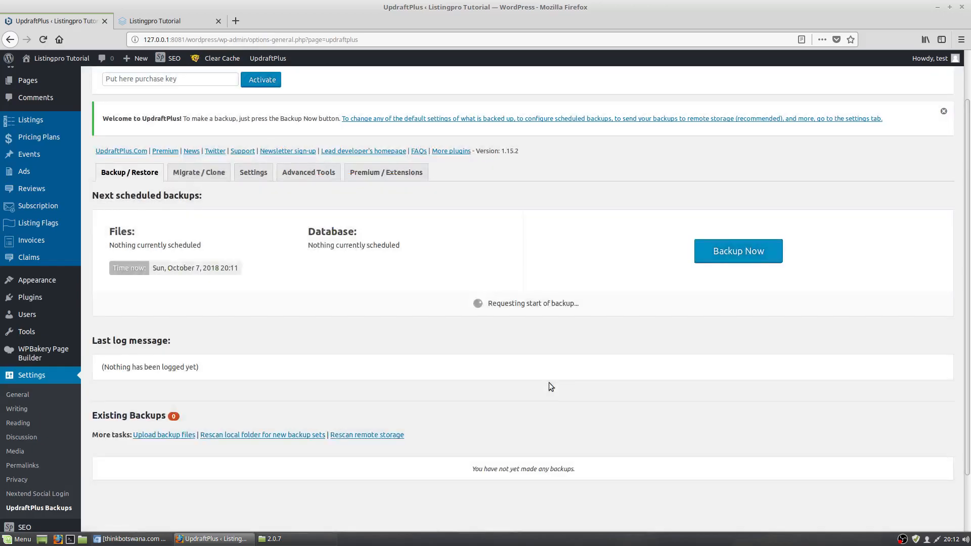
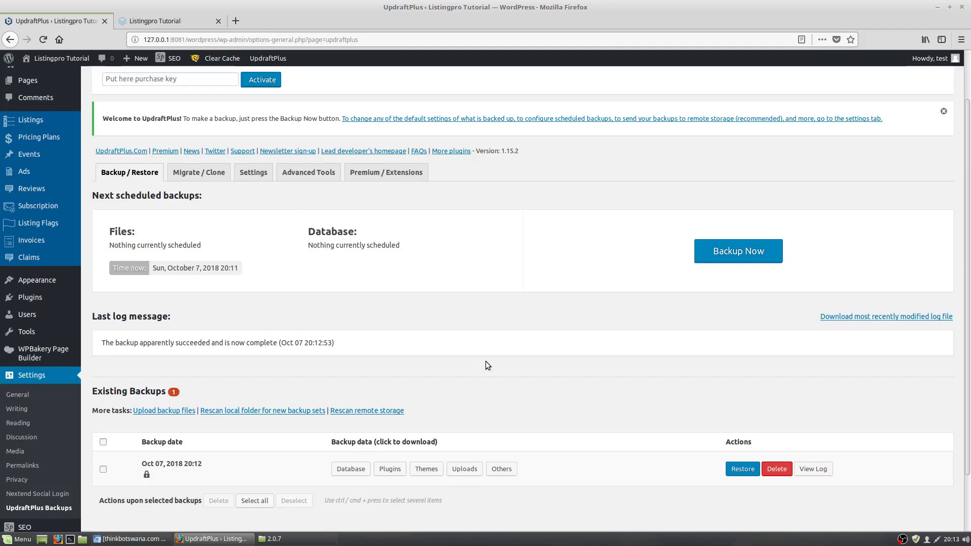
Step: Review the existing backups and open the ListingPro Theme Options, leaving the UpdraftPlus settings unsaved
scroll(486, 365, "down", 3)
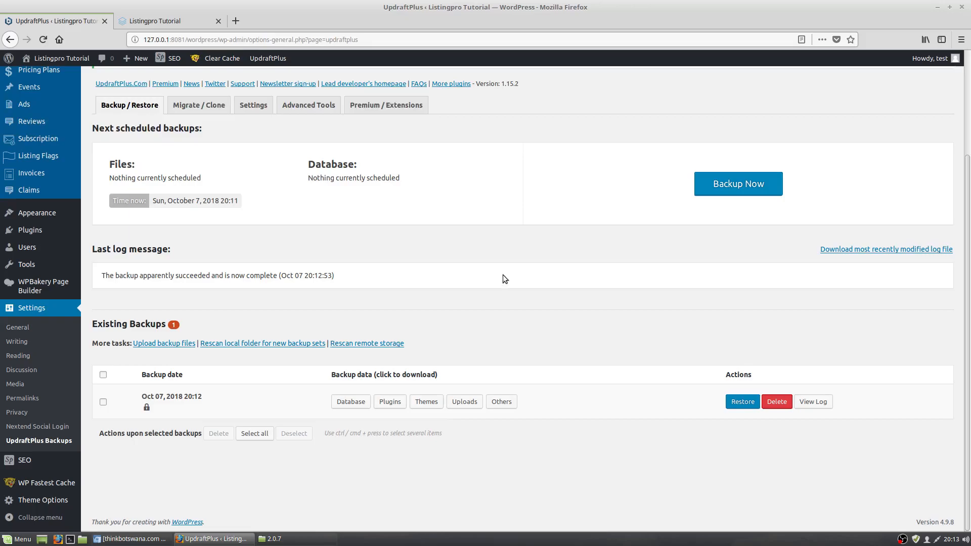
scroll(355, 290, "up", 5)
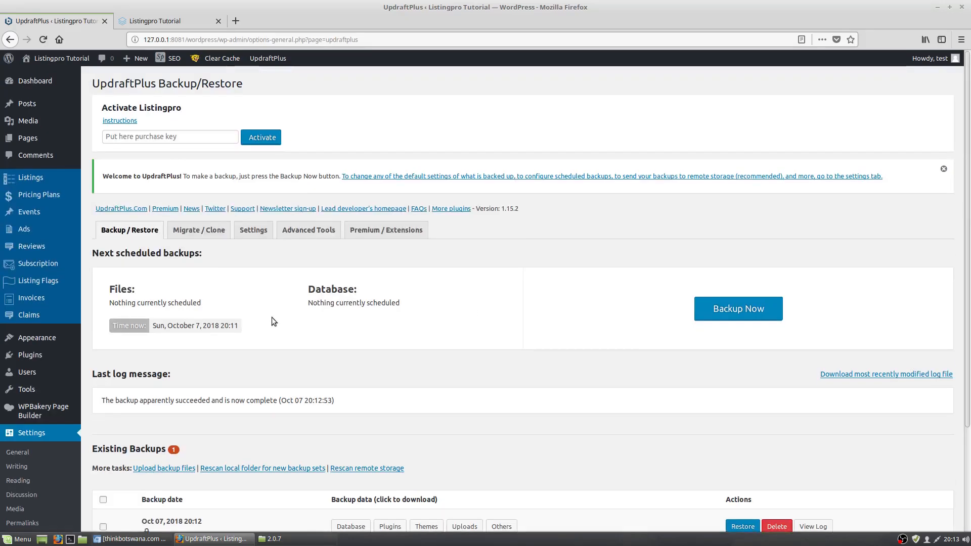
scroll(272, 318, "down", 4)
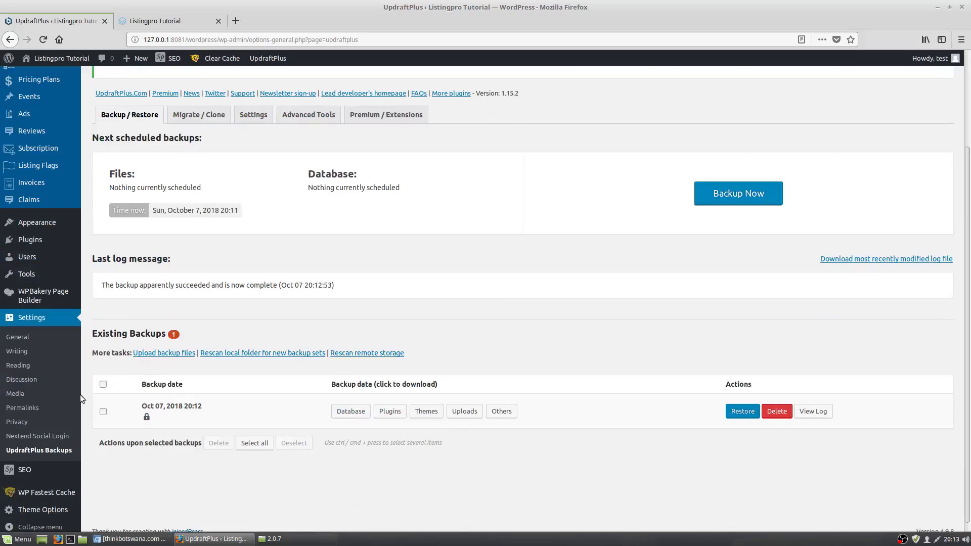
scroll(81, 419, "down", 1)
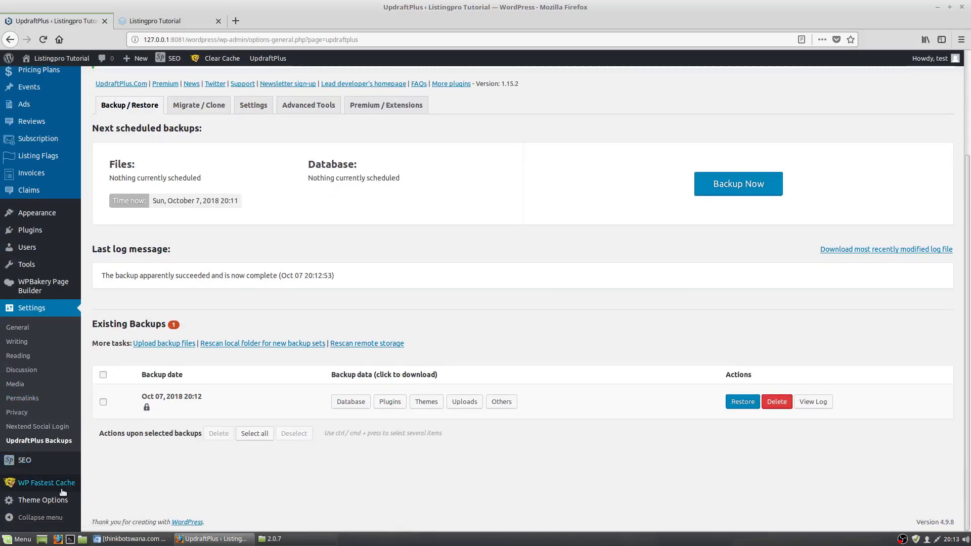
mouse_move(52, 500)
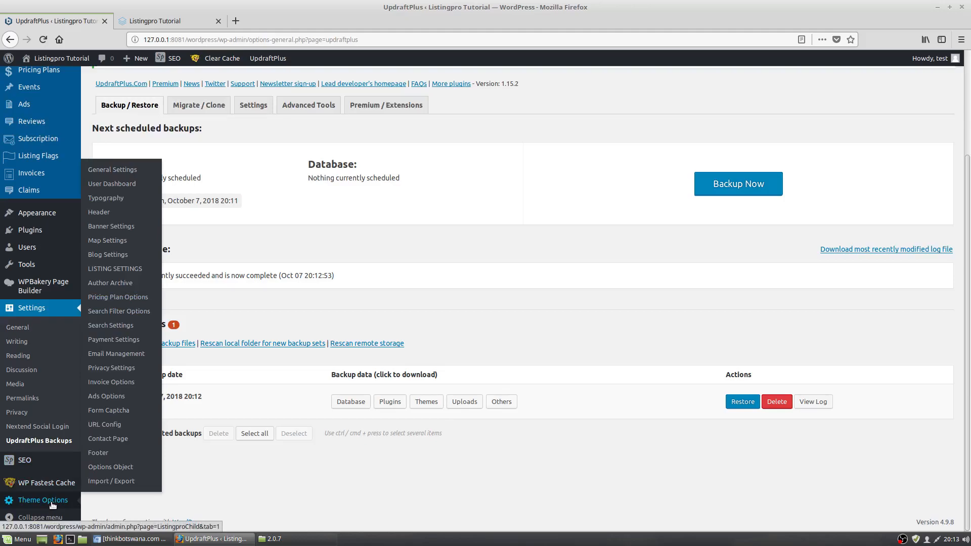
left_click(53, 502)
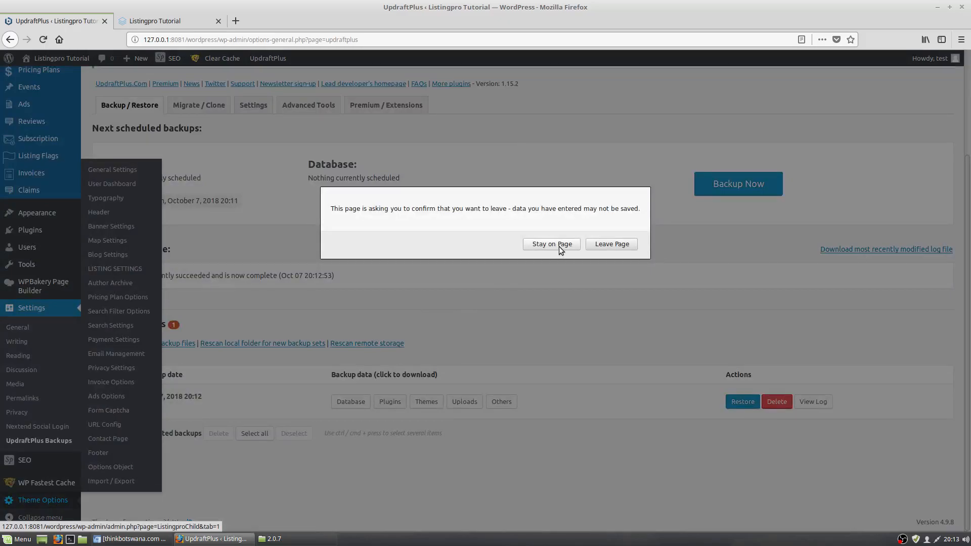
left_click(629, 244)
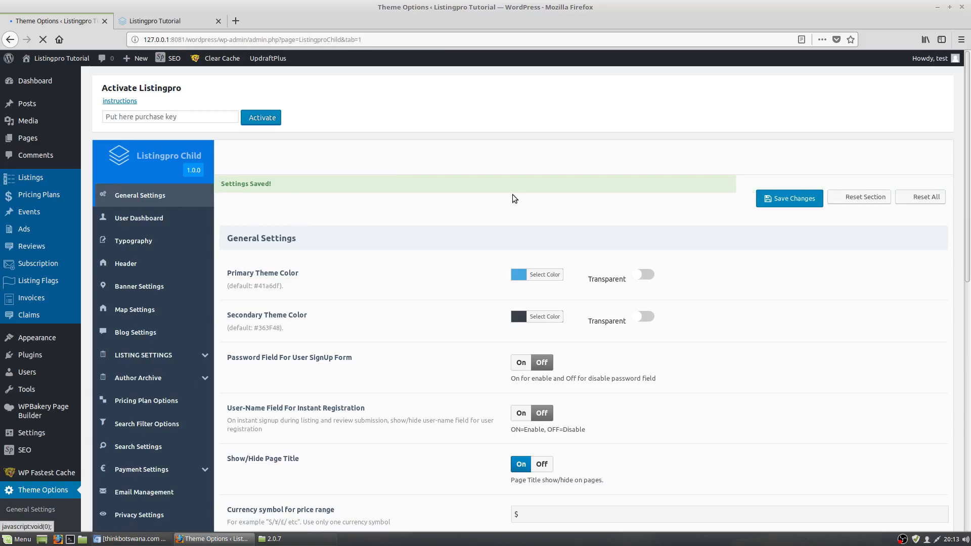
Step: Look over the theme colour options in General Settings and compare them with the front-end homepage
scroll(512, 195, "down", 3)
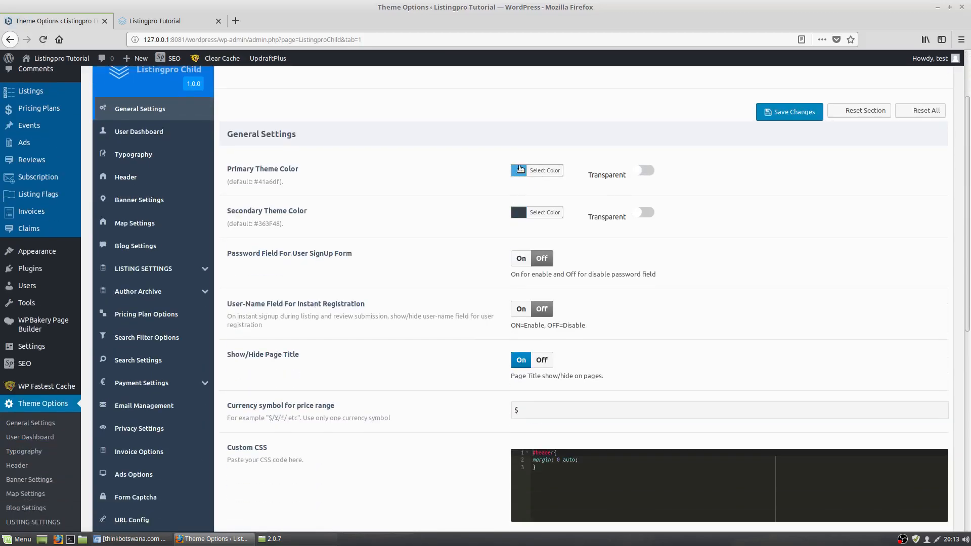
left_click(166, 21)
left_click(967, 82)
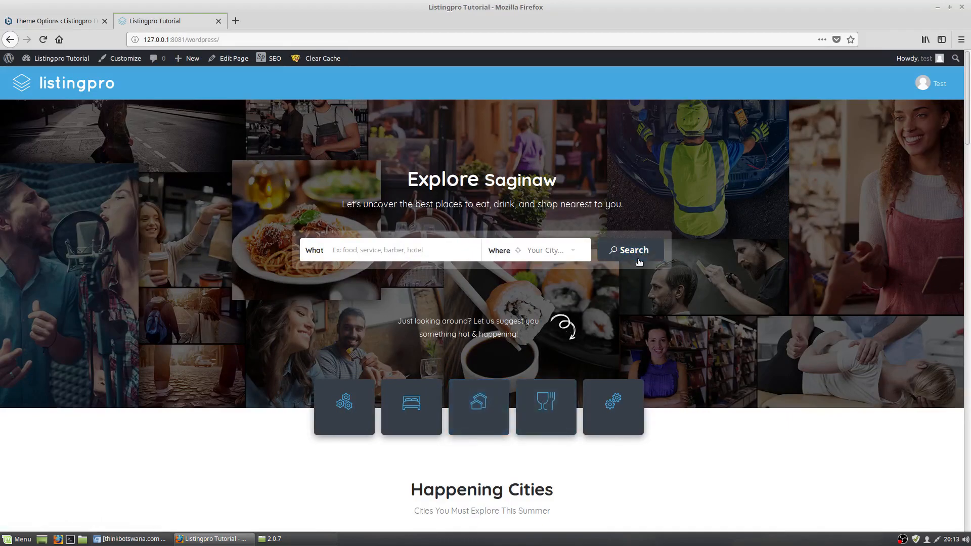
Step: Set the Primary Theme Color to bright green in General Settings, save the changes and reload the front-end homepage
left_click(56, 20)
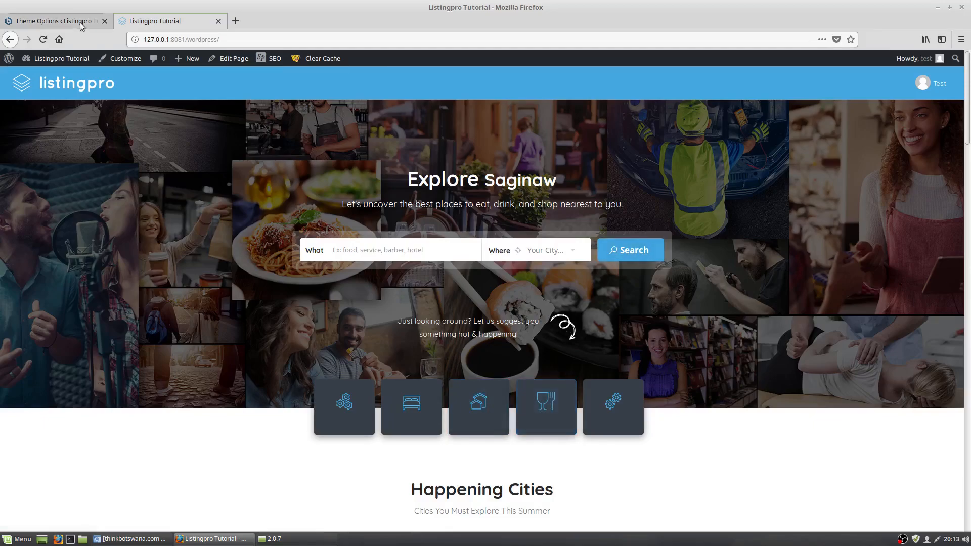
left_click(512, 174)
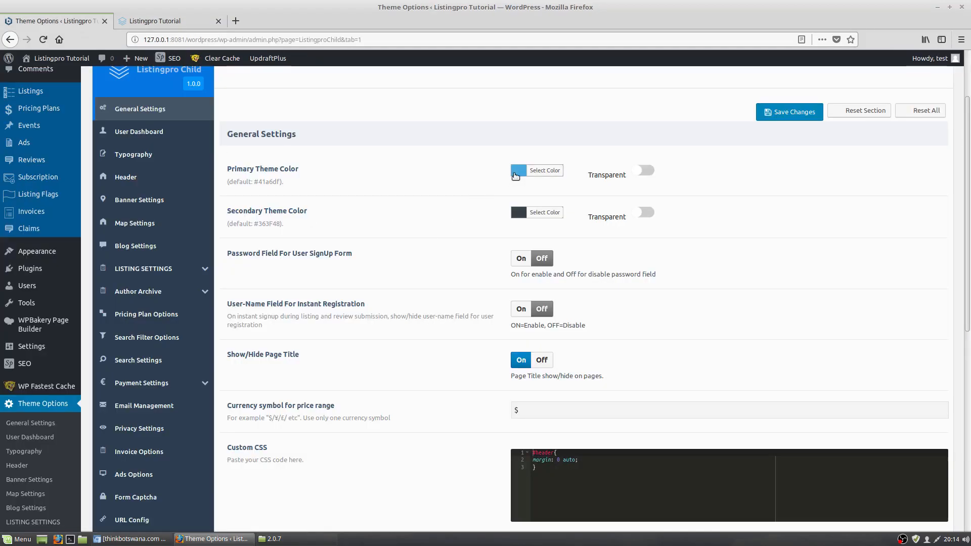
left_click_drag(570, 204, 607, 215)
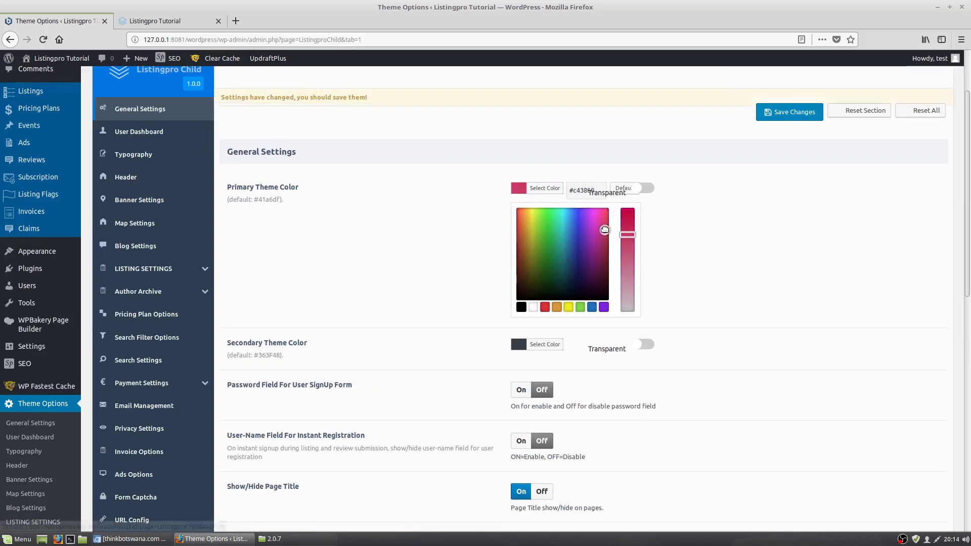
left_click(608, 213)
mouse_move(546, 215)
left_mouse_down()
mouse_move(533, 217)
mouse_move(546, 211)
left_mouse_up()
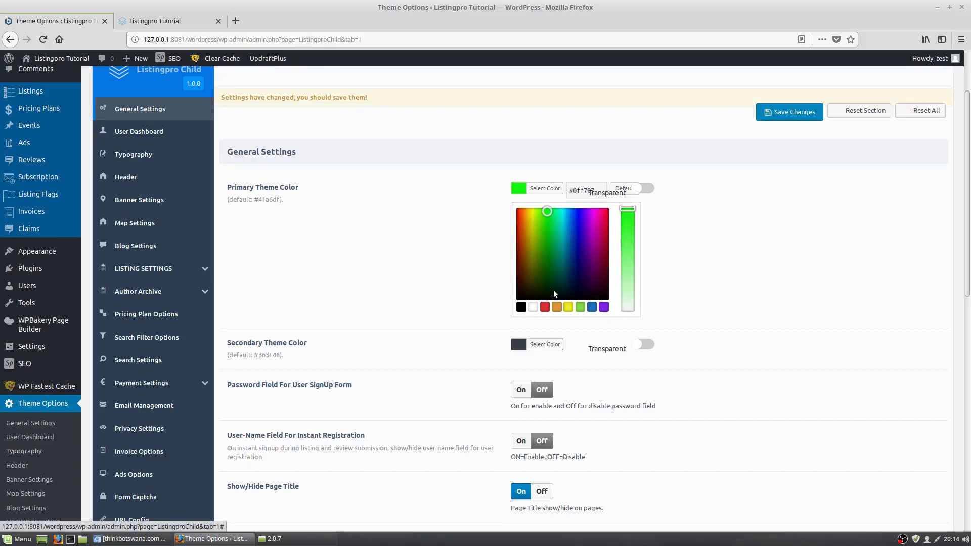
left_click(423, 298)
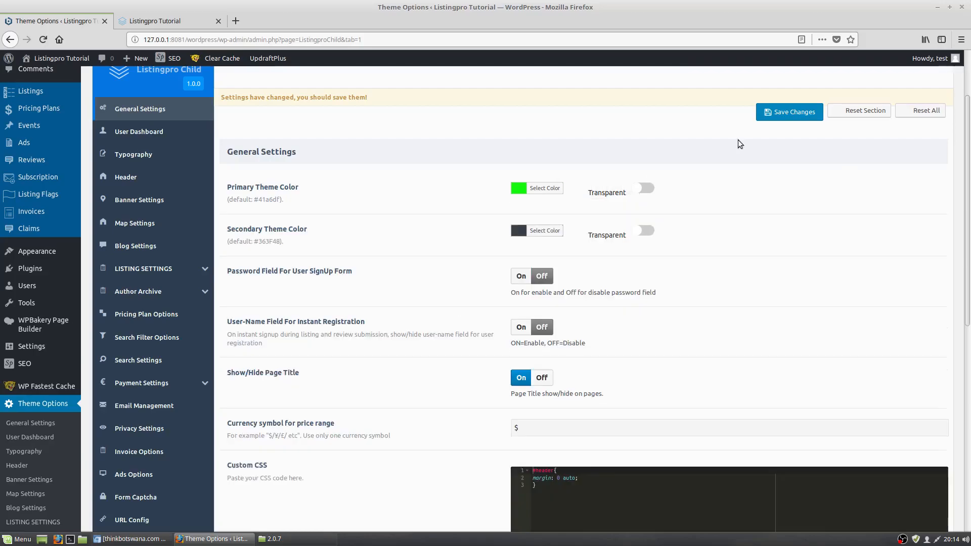
left_click(780, 120)
left_click(192, 21)
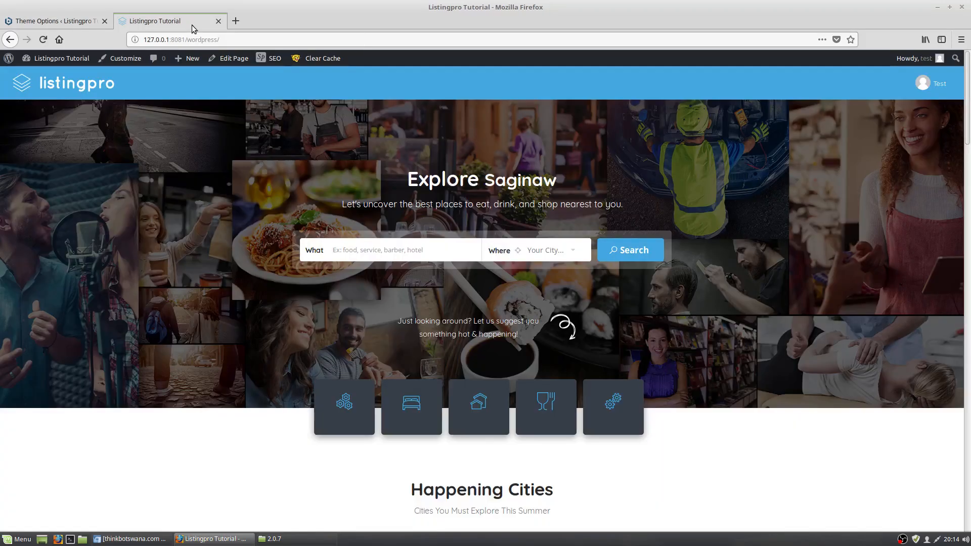
left_click(43, 39)
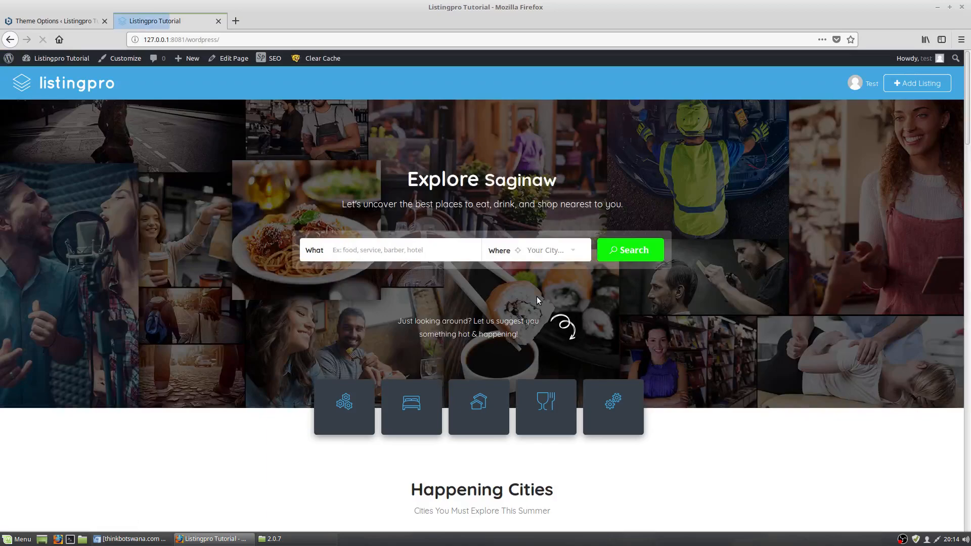
Step: Set the Secondary Theme Color to the preset purple in General Settings, save the changes and reload the front-end homepage
left_click(78, 21)
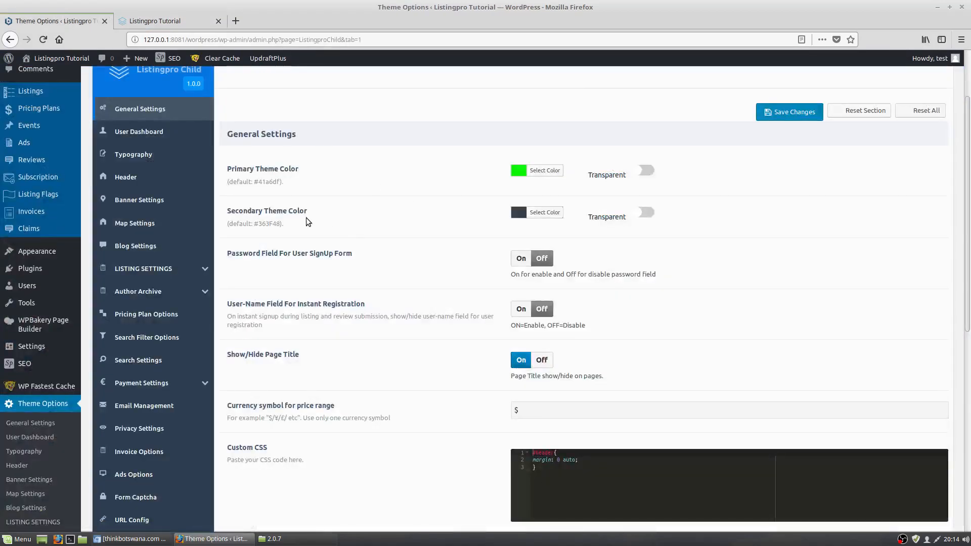
left_click(189, 25)
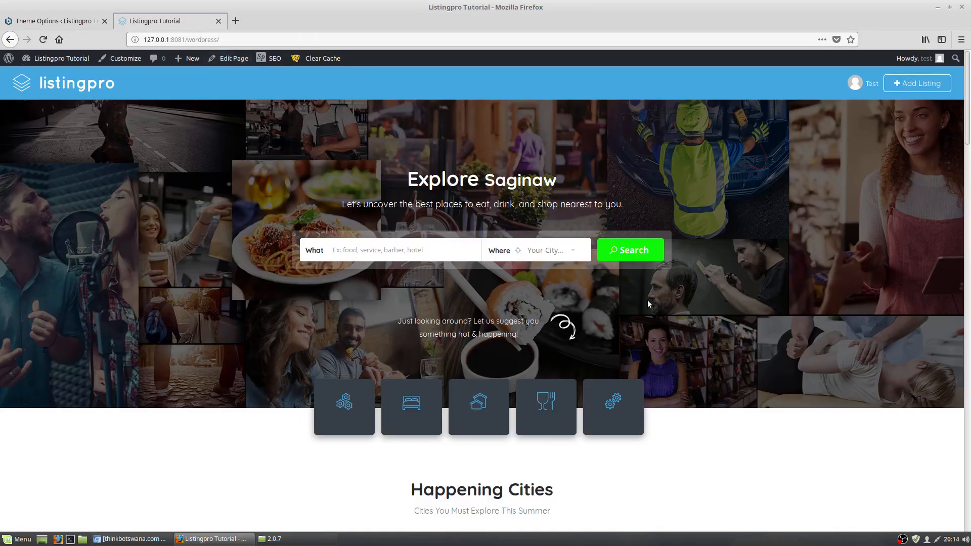
left_click(89, 23)
left_click(530, 208)
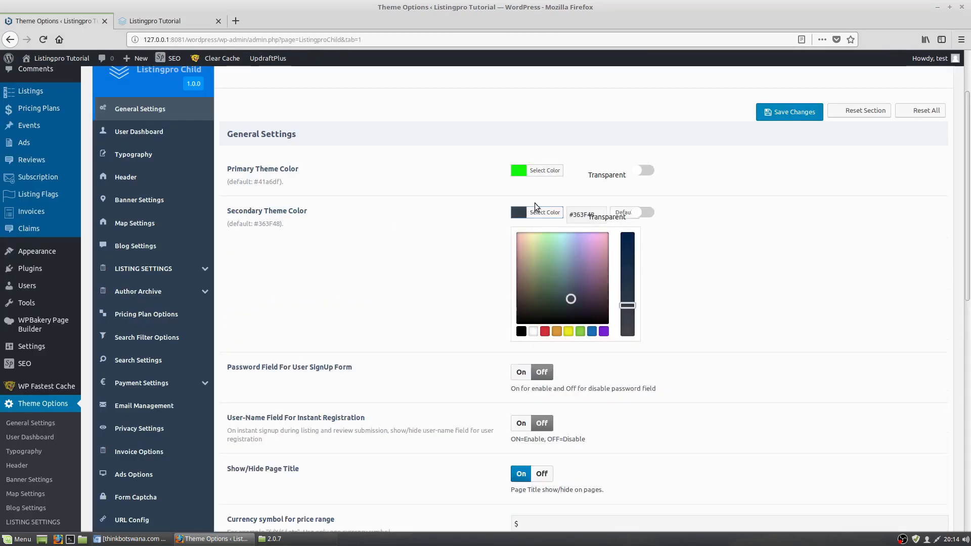
mouse_move(572, 292)
left_mouse_down()
mouse_move(530, 281)
mouse_move(548, 263)
mouse_move(553, 288)
mouse_move(546, 259)
left_mouse_up()
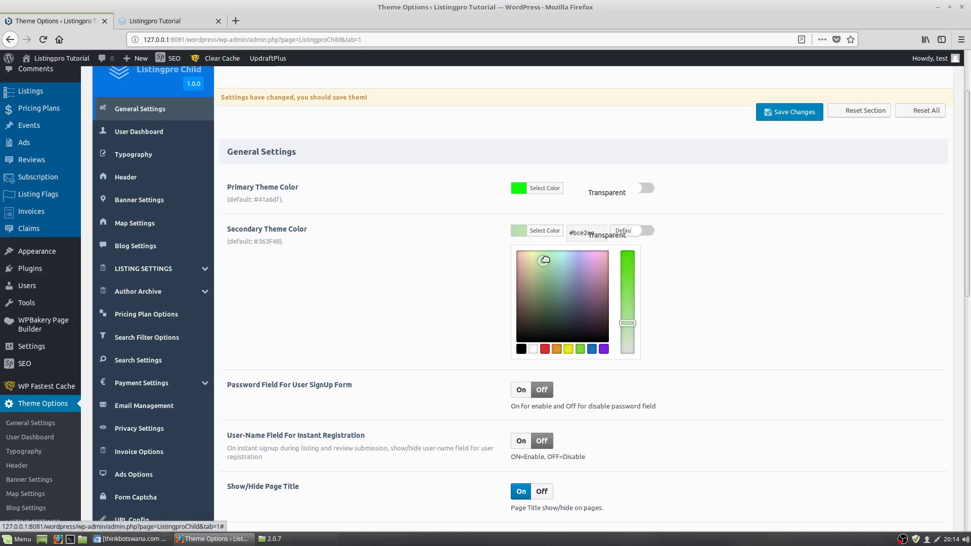
left_click(580, 349)
left_click_drag(625, 279, 624, 312)
left_click(604, 349)
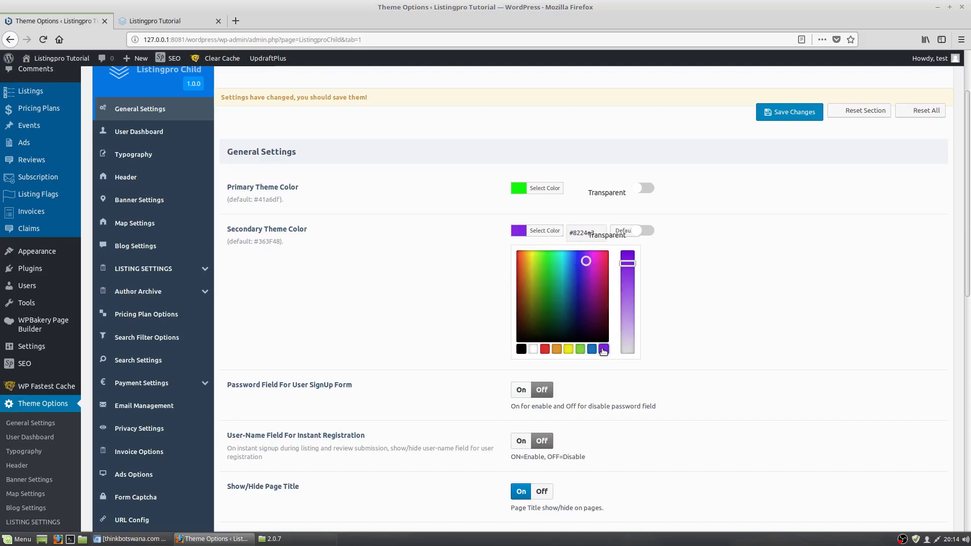
left_click(789, 122)
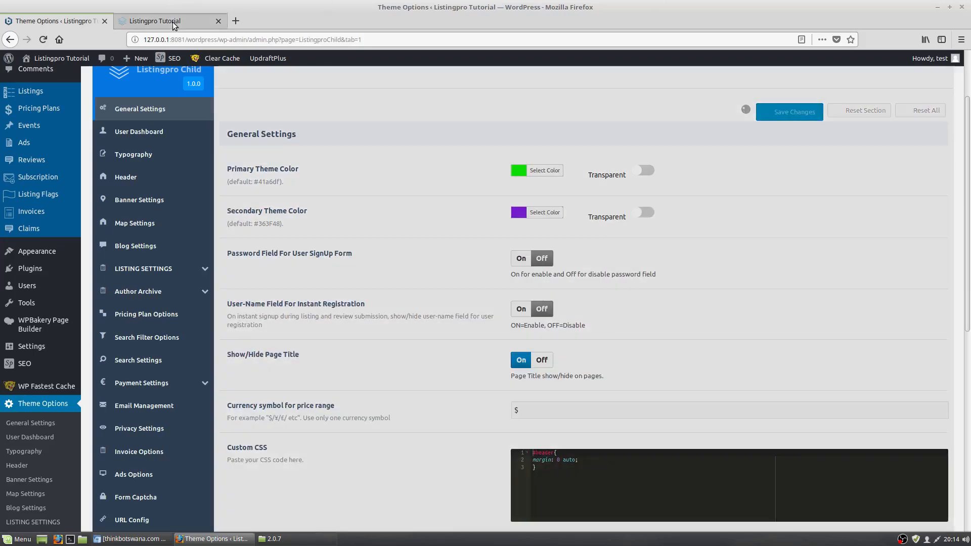
left_click(171, 22)
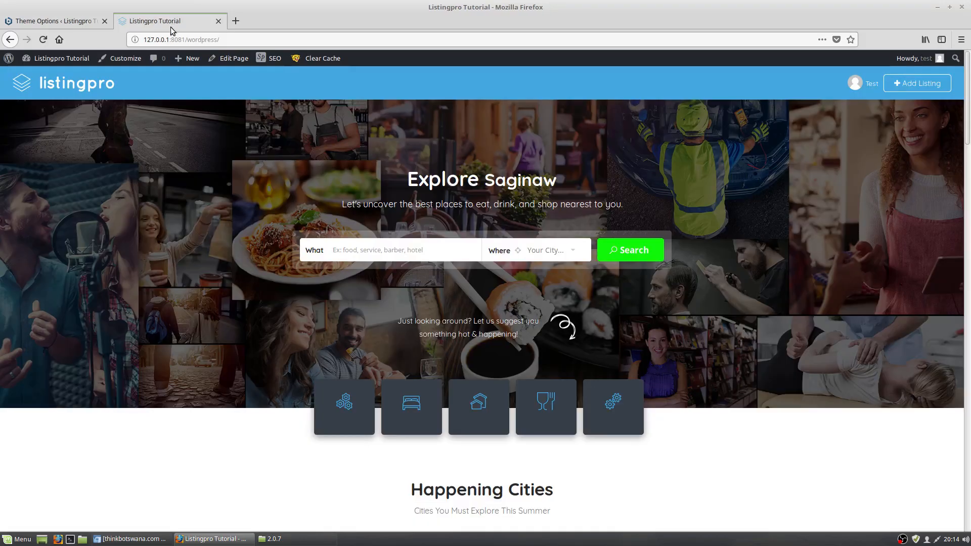
left_click(42, 40)
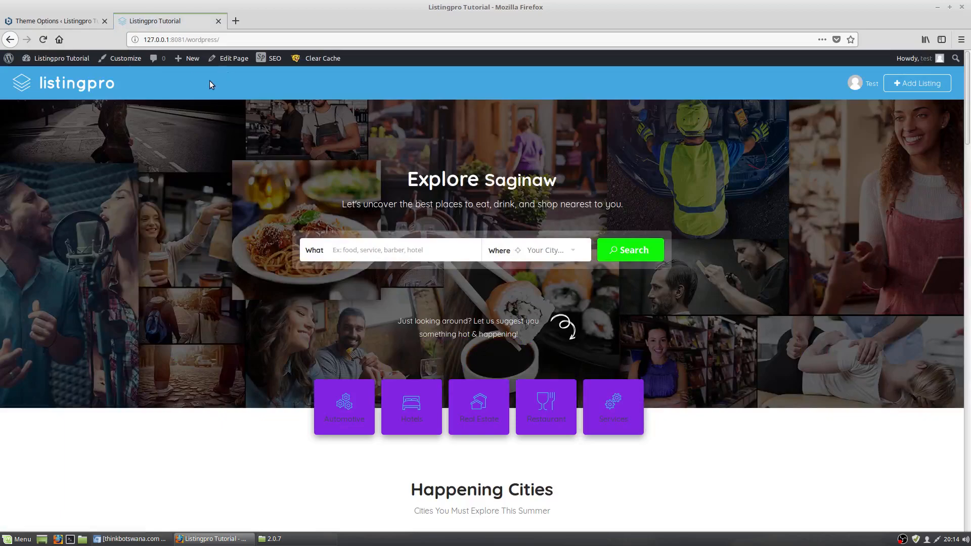
Step: Review the remaining General Settings, including the custom CSS, custom JS and current location options, and save the theme options again
left_click(48, 19)
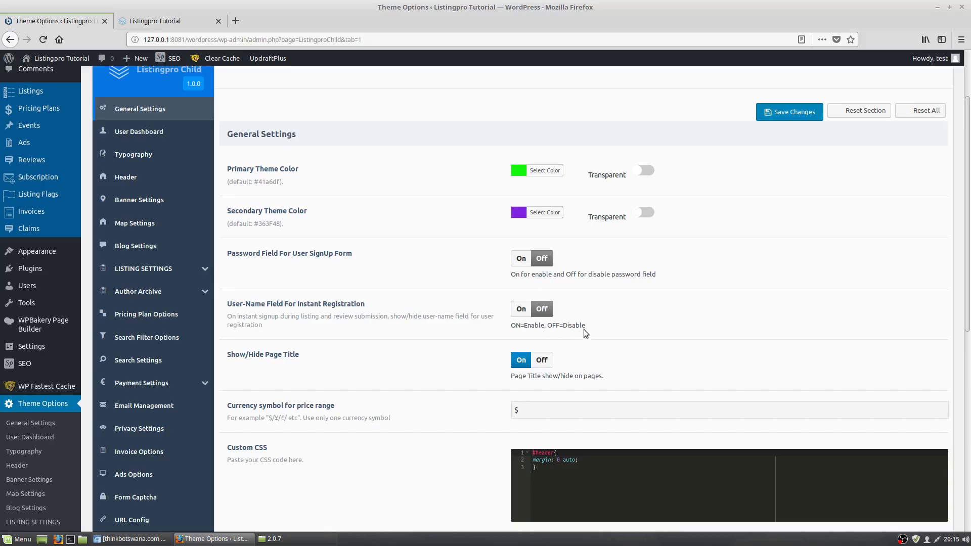
scroll(550, 346, "down", 2)
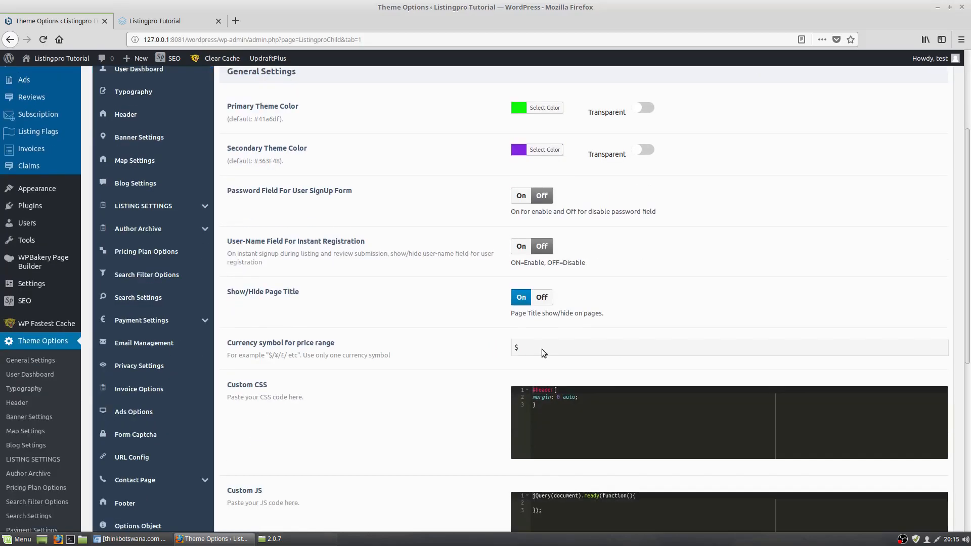
scroll(478, 355, "down", 3)
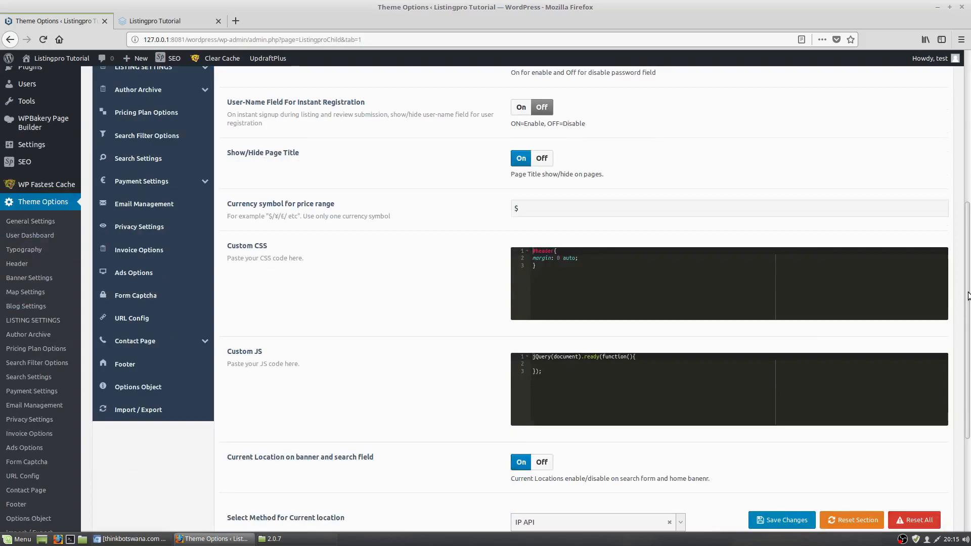
left_click_drag(968, 296, 969, 152)
scroll(969, 152, "up", 2)
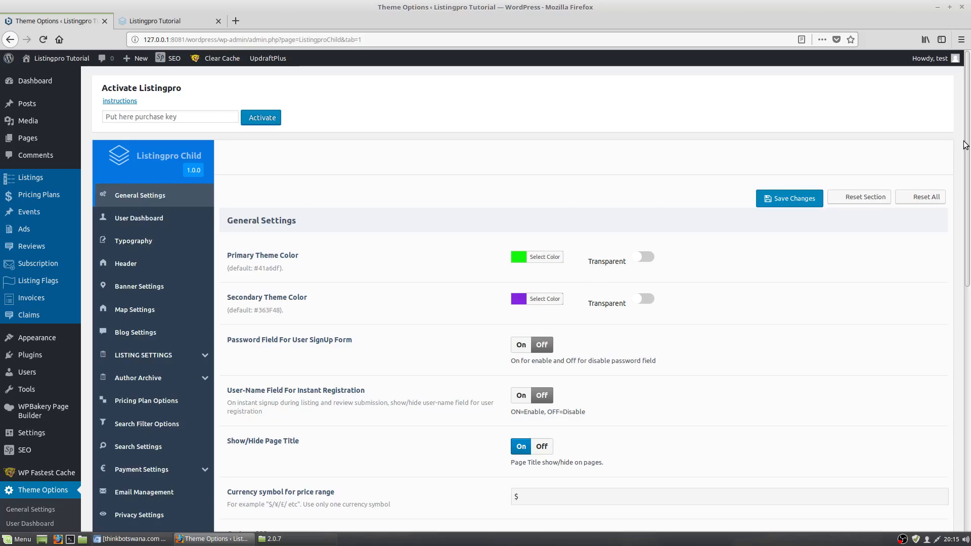
left_click_drag(965, 145, 966, 92)
left_click(792, 198)
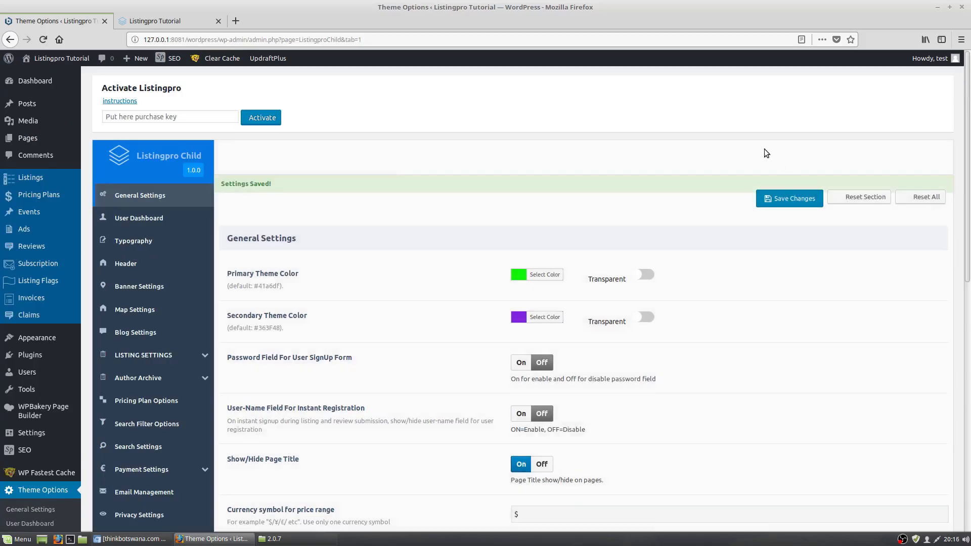
left_click(772, 202)
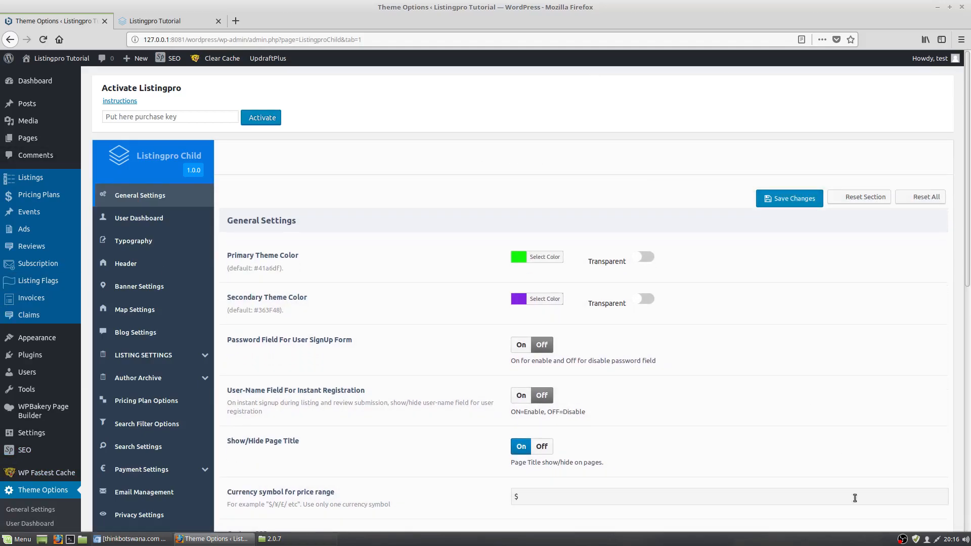
right_click(904, 540)
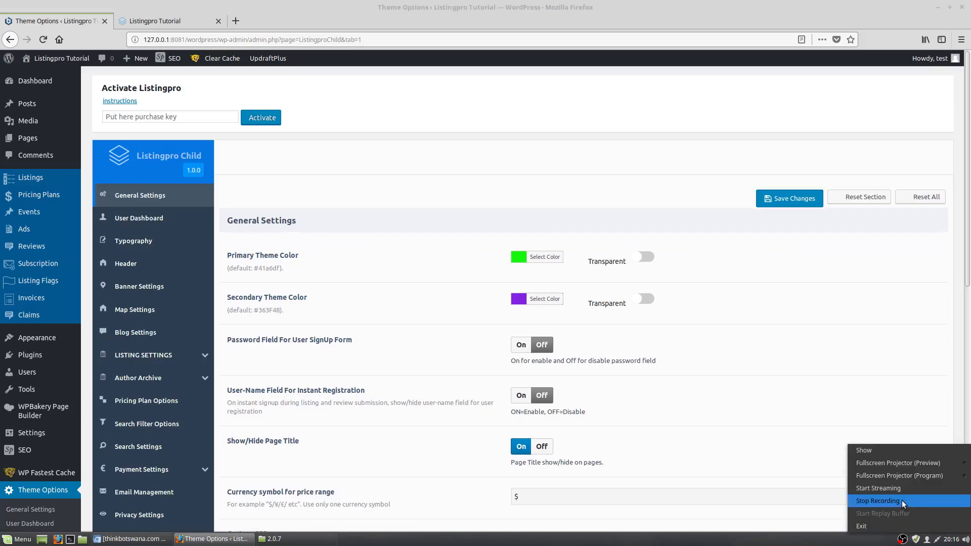